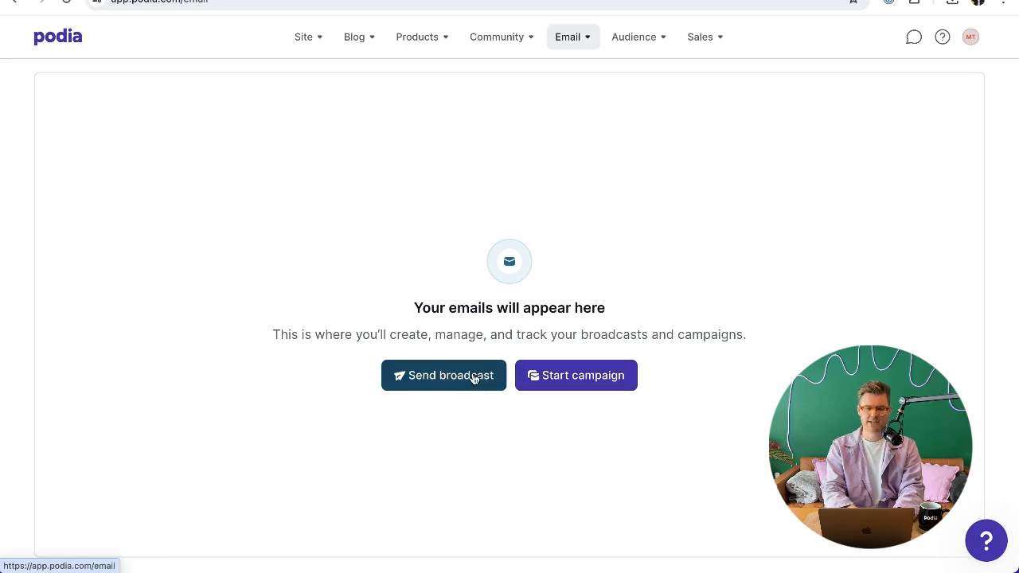
- Start a new email broadcast
{"action": "left_click", "coordinate": [473, 379]}
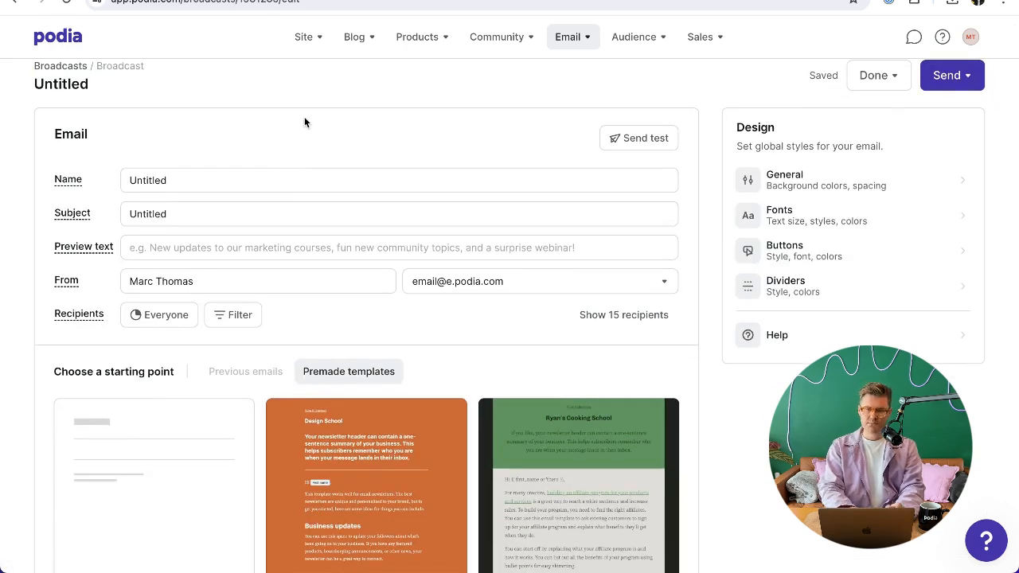
{"action": "left_click", "coordinate": [582, 40]}
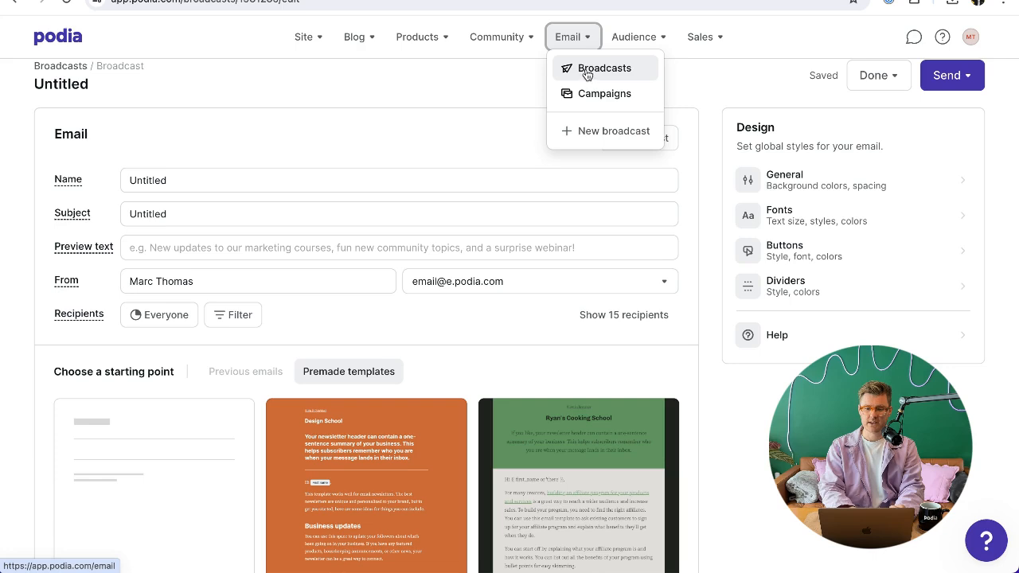
{"action": "left_click", "coordinate": [470, 98]}
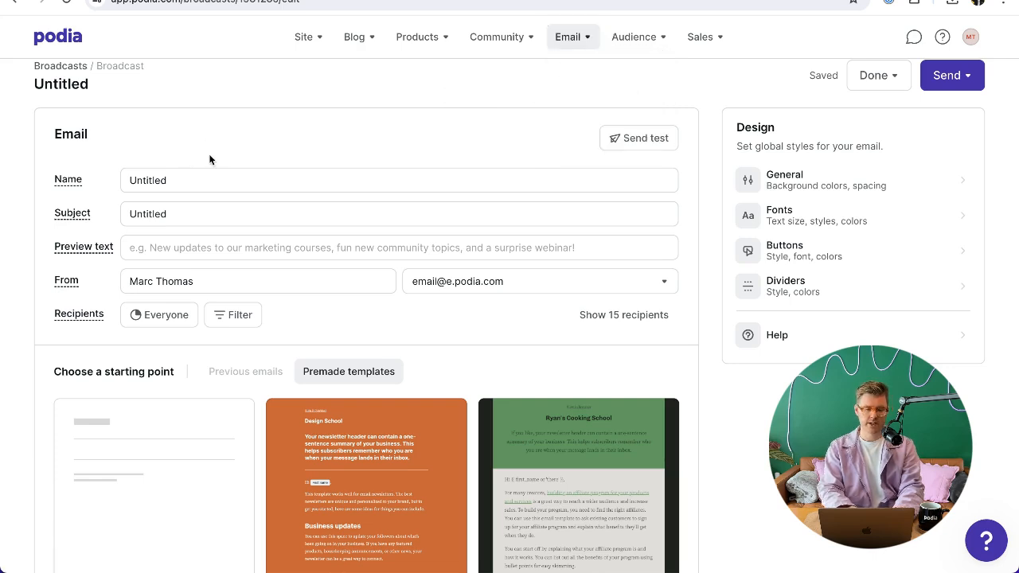
- Read the help notes for the broadcast's Name, Subject, Preview text and From fields
{"action": "mouse_move", "coordinate": [68, 183]}
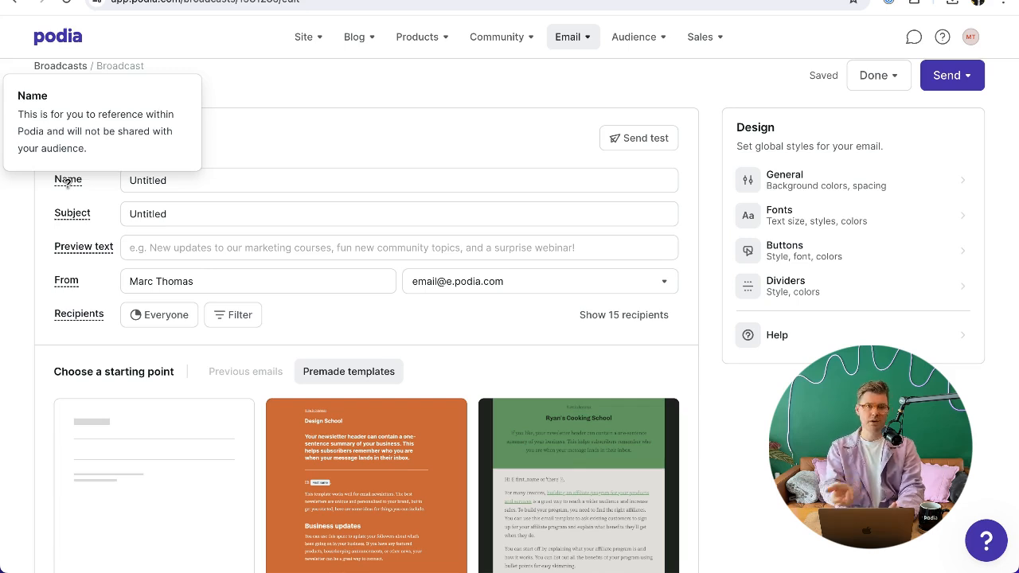
{"action": "mouse_move", "coordinate": [64, 219]}
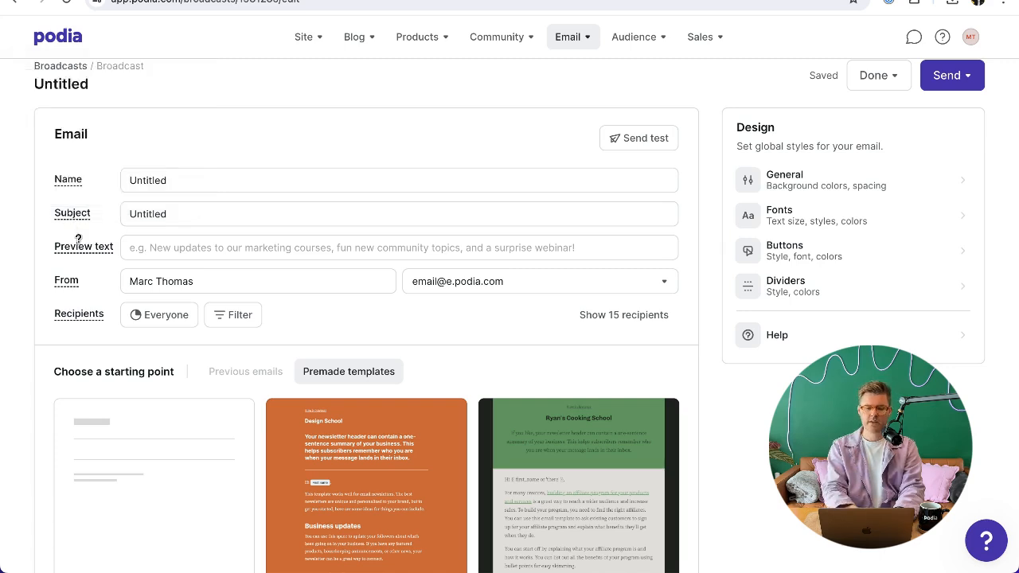
{"action": "mouse_move", "coordinate": [77, 251]}
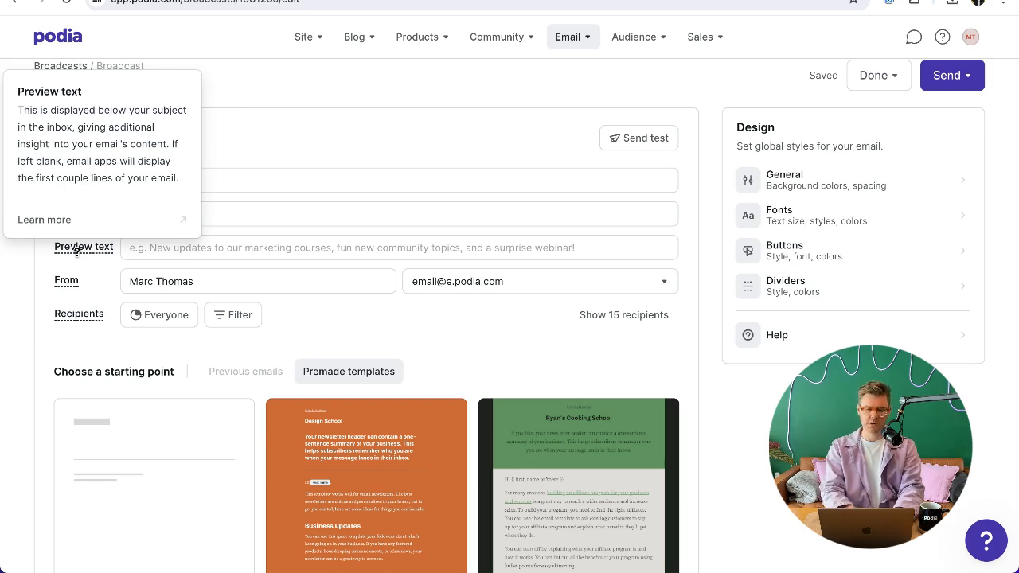
{"action": "mouse_move", "coordinate": [69, 283]}
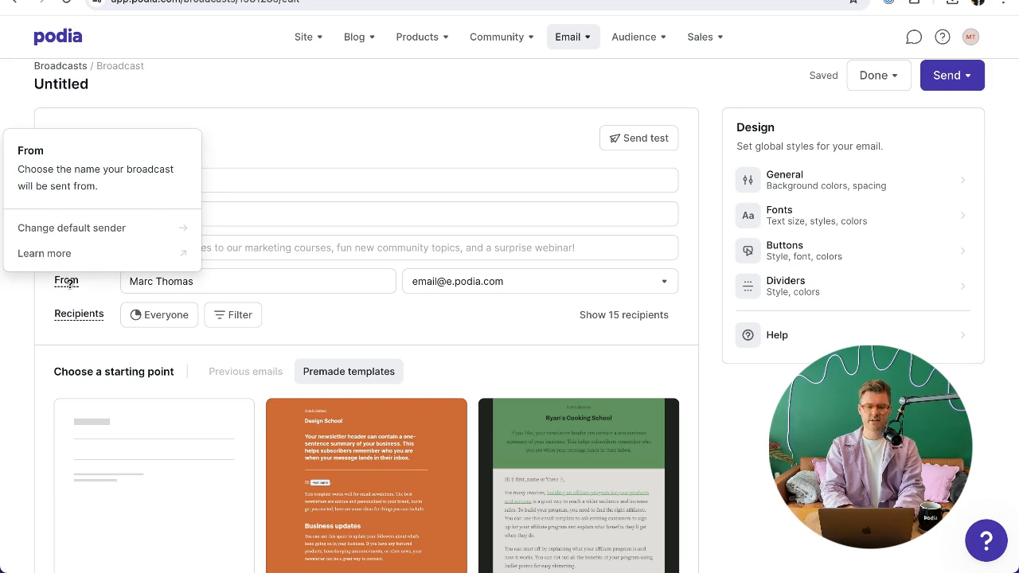
- Check the sender email address options and set the From name to RemoteReno
{"action": "left_click", "coordinate": [434, 287]}
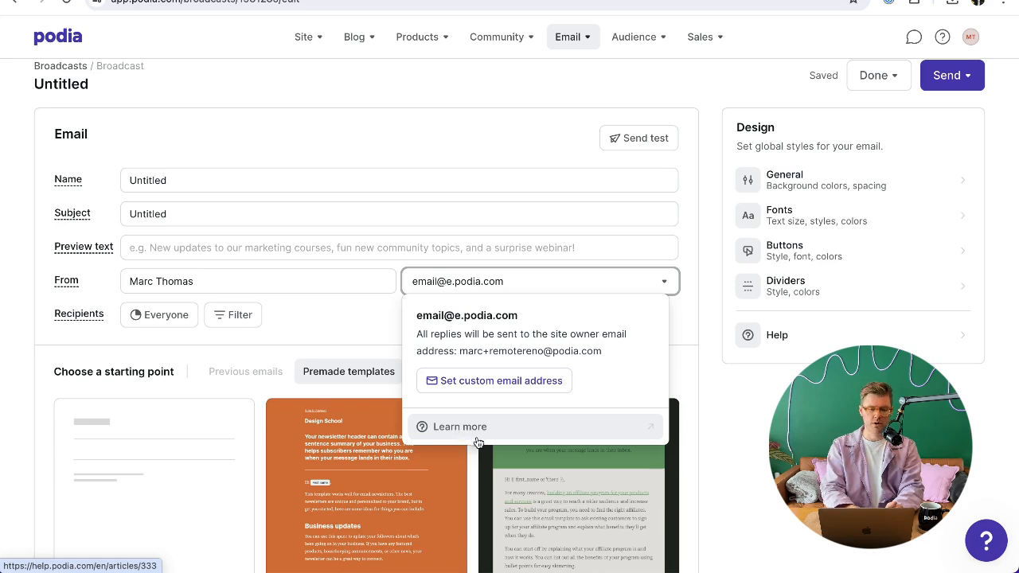
{"action": "left_click", "coordinate": [312, 315]}
{"action": "triple_click", "coordinate": [165, 284]}
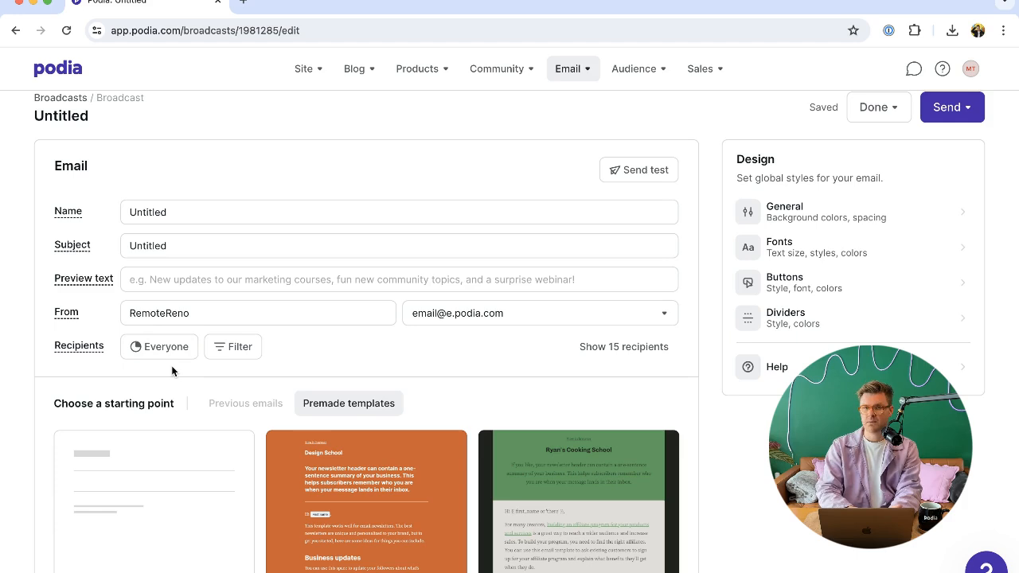
- Set the broadcast's recipient segment to Subscribers
{"action": "scroll", "coordinate": [171, 366], "scroll_direction": "down", "scroll_amount": 1}
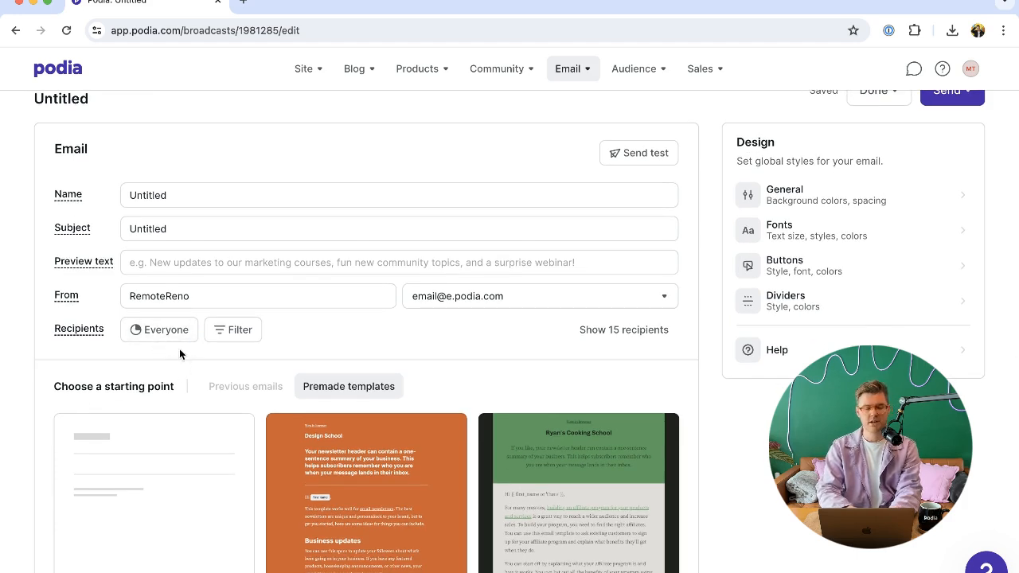
{"action": "left_click", "coordinate": [168, 329]}
{"action": "scroll", "coordinate": [178, 333], "scroll_direction": "down", "scroll_amount": 5}
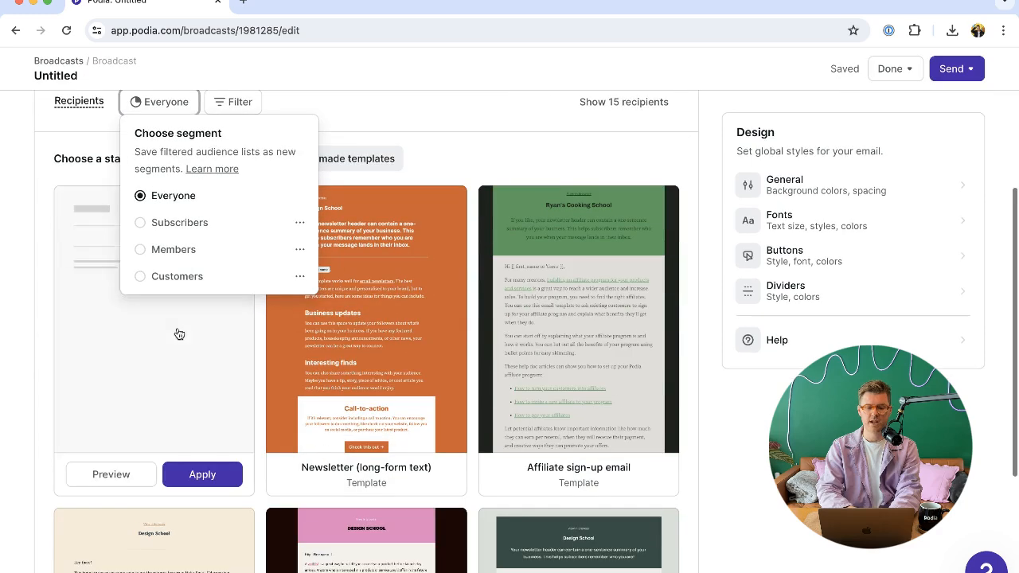
{"action": "left_click", "coordinate": [189, 223]}
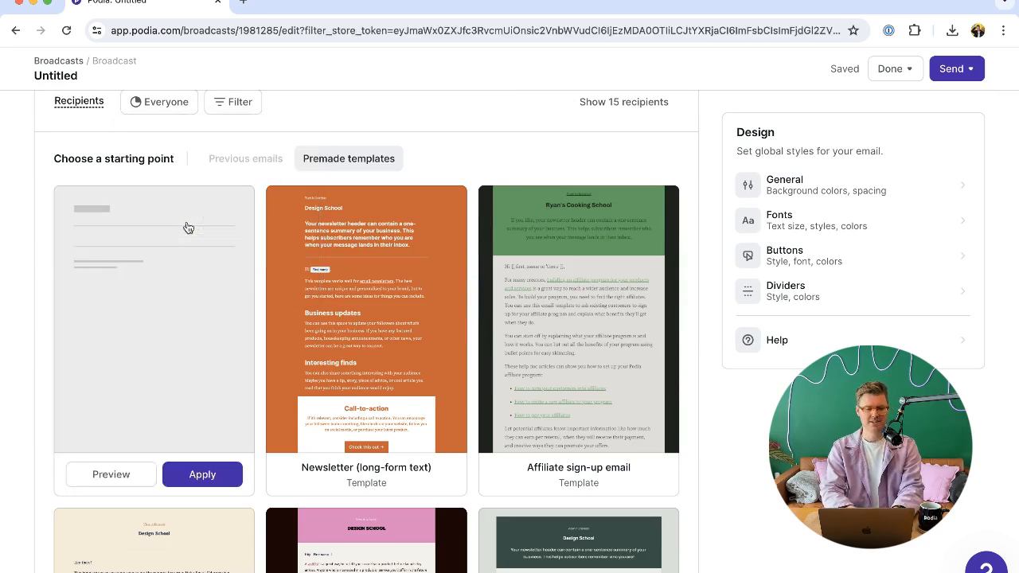
- Set up a Has products recipient filter for the specific product 2024 Paint Swatch Cheat Sheet
{"action": "scroll", "coordinate": [220, 177], "scroll_direction": "up", "scroll_amount": 1}
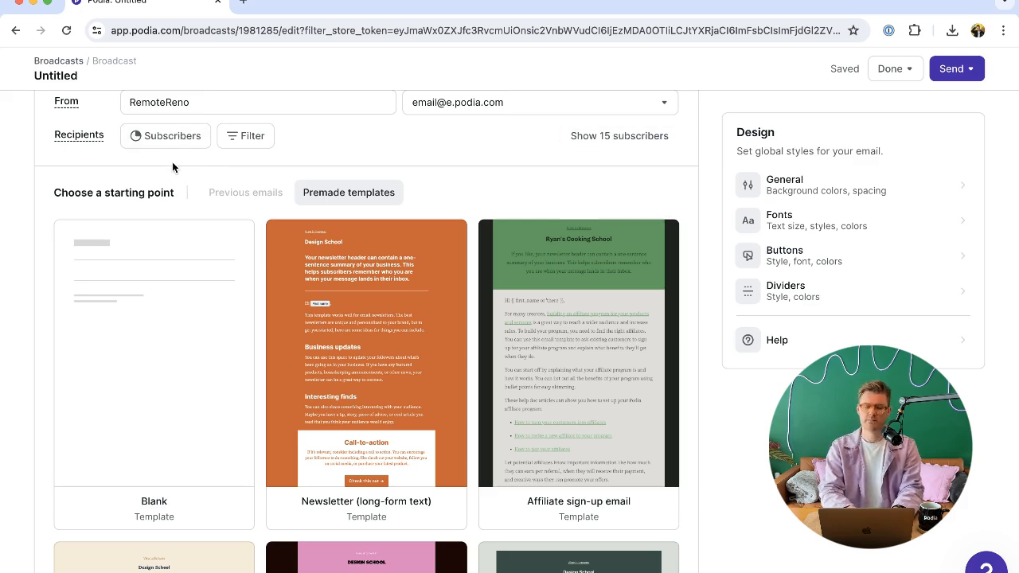
{"action": "left_click", "coordinate": [244, 136]}
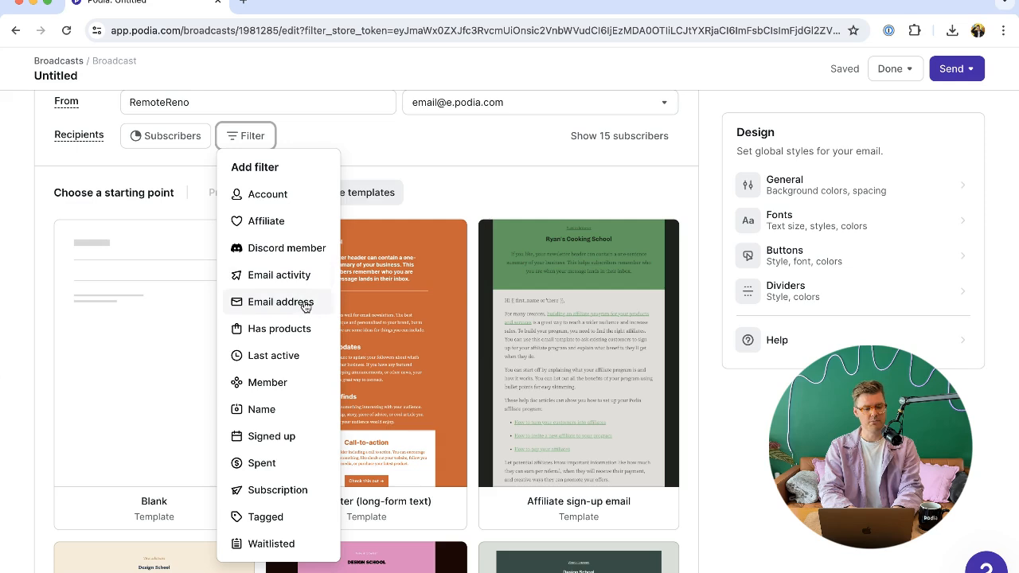
{"action": "left_click", "coordinate": [301, 332]}
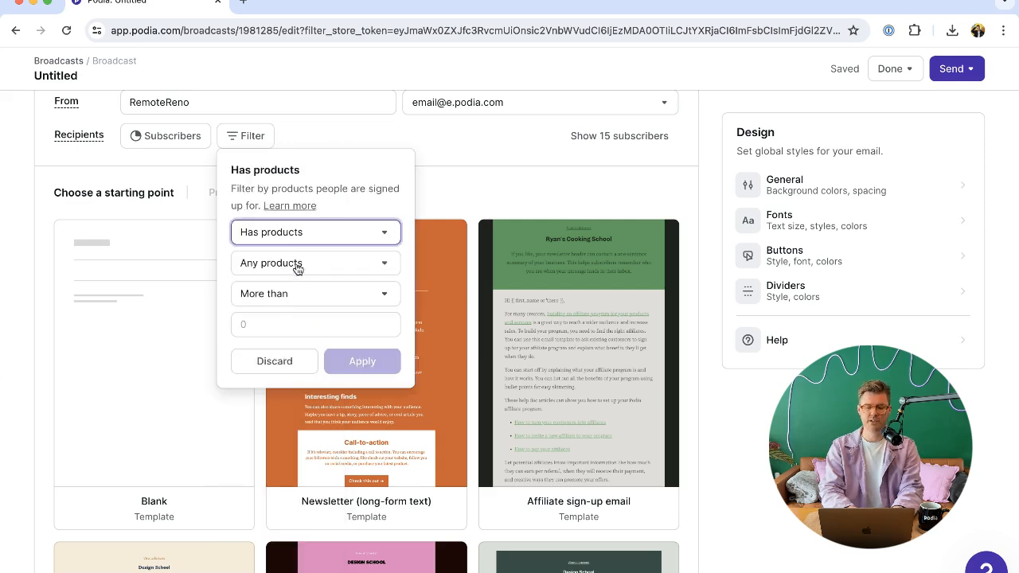
{"action": "left_click", "coordinate": [293, 267]}
{"action": "left_click", "coordinate": [285, 315]}
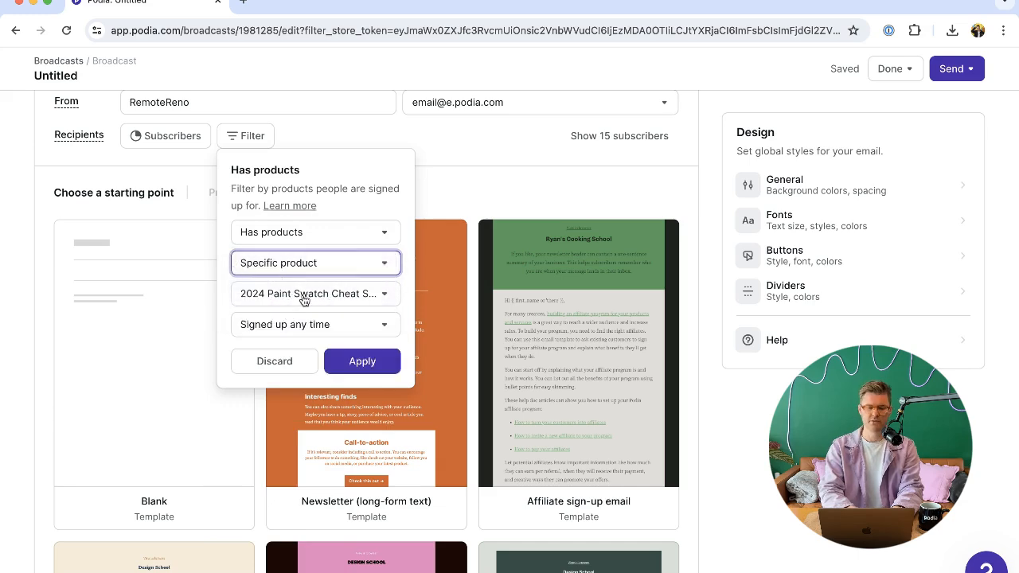
{"action": "left_click", "coordinate": [282, 301]}
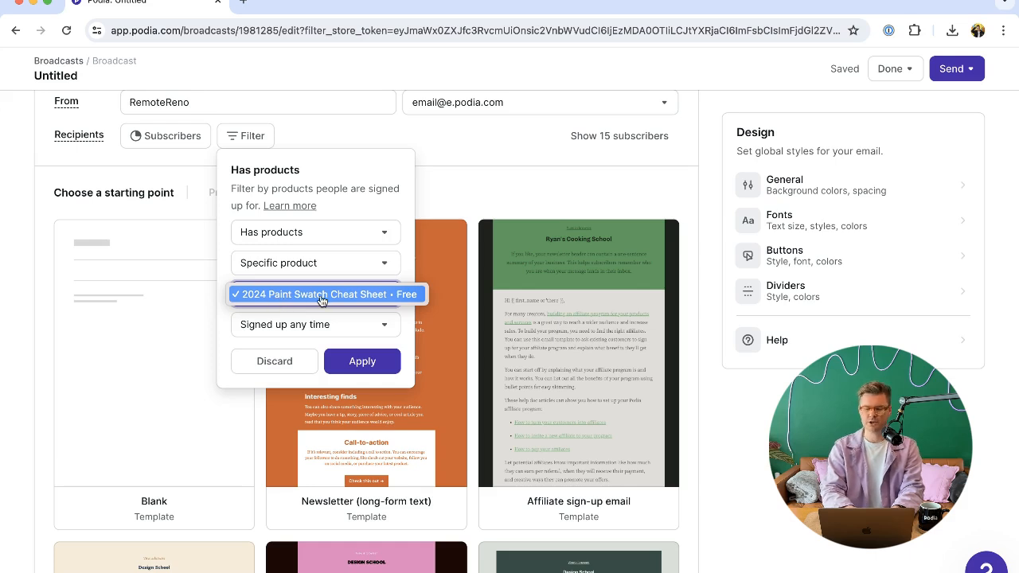
- Set the product filter's sign-up condition to less than 3 days ago
{"action": "left_click", "coordinate": [373, 326]}
{"action": "left_click", "coordinate": [369, 330]}
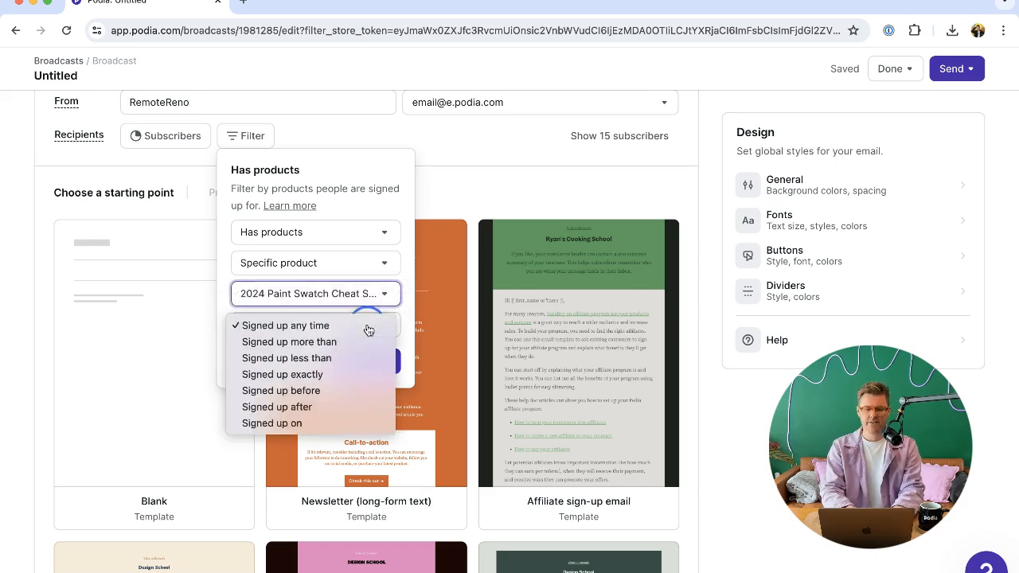
{"action": "left_click", "coordinate": [399, 280]}
{"action": "left_click", "coordinate": [353, 327]}
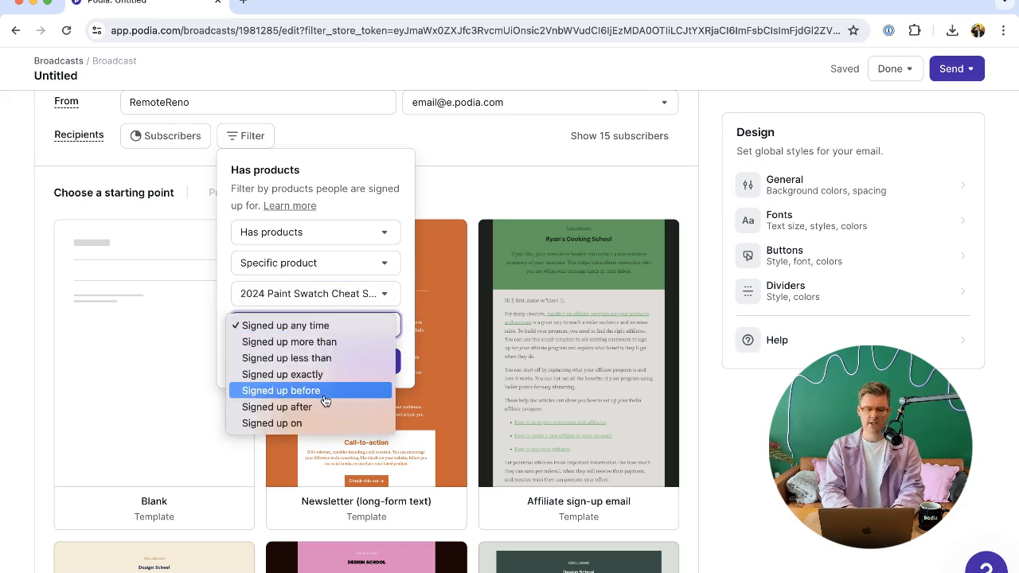
{"action": "left_click", "coordinate": [319, 357]}
{"action": "left_click", "coordinate": [304, 355]}
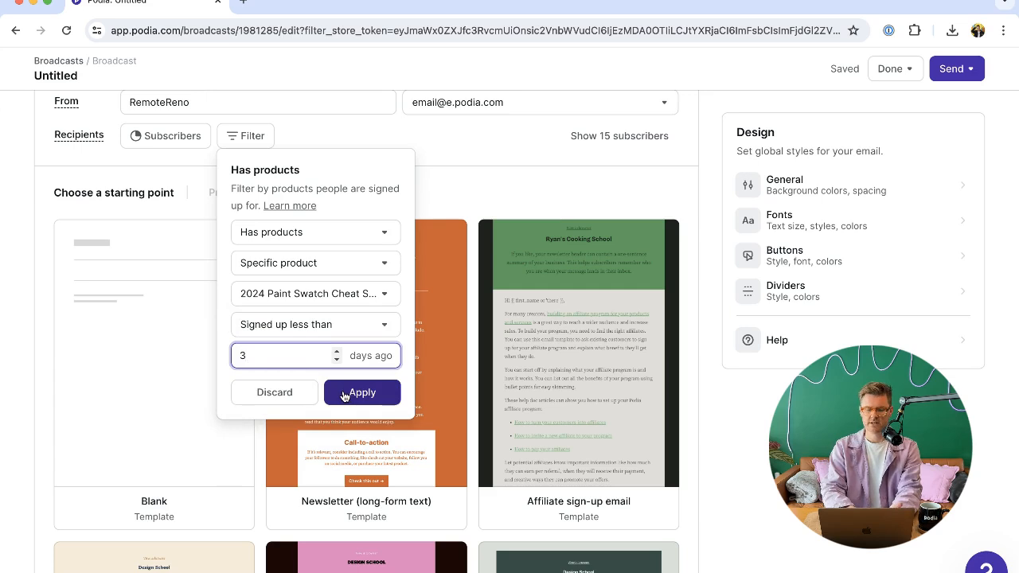
- Set the sign-up condition to any time and apply the product filter to the recipients
{"action": "left_click", "coordinate": [309, 323]}
{"action": "left_click", "coordinate": [306, 293]}
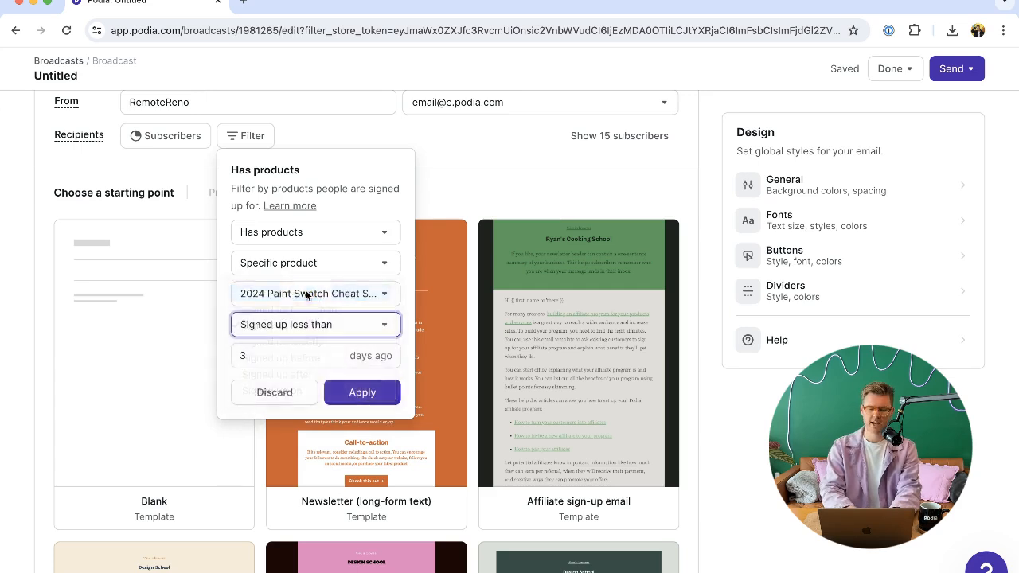
{"action": "left_click", "coordinate": [362, 362]}
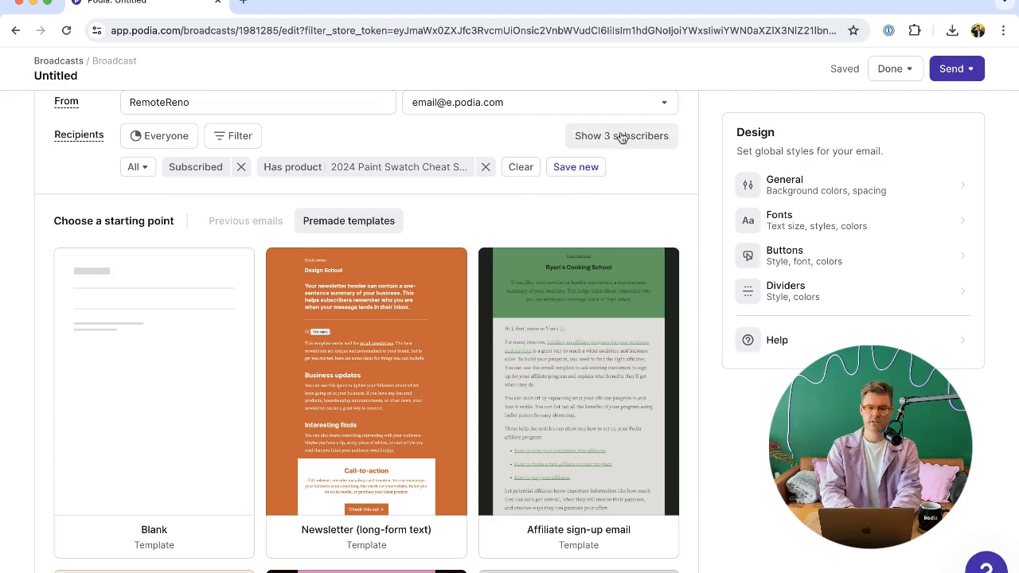
- Show the list of subscribers matching the recipient filters and hide it again
{"action": "scroll", "coordinate": [625, 179], "scroll_direction": "up", "scroll_amount": 2}
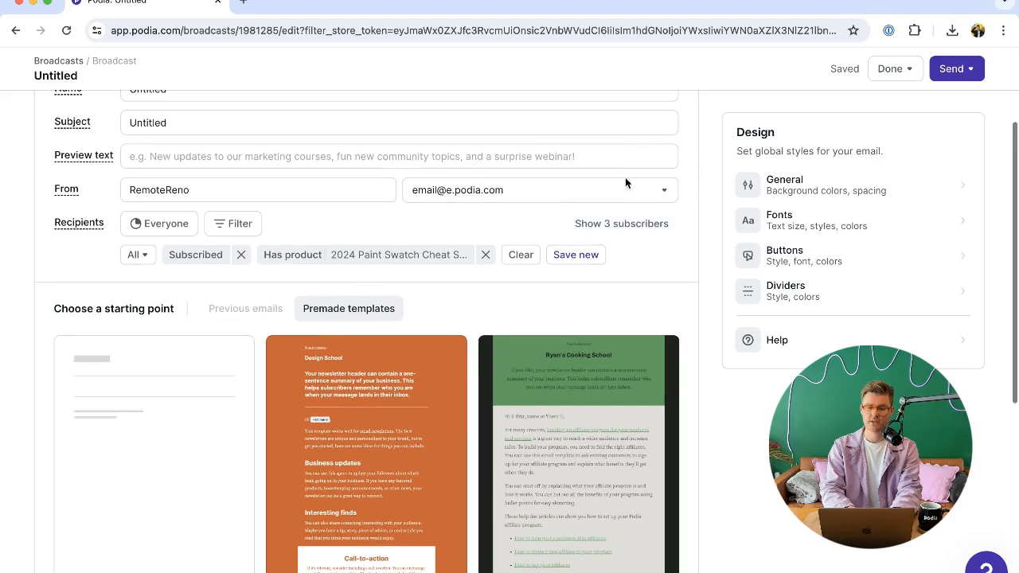
{"action": "left_click", "coordinate": [617, 226]}
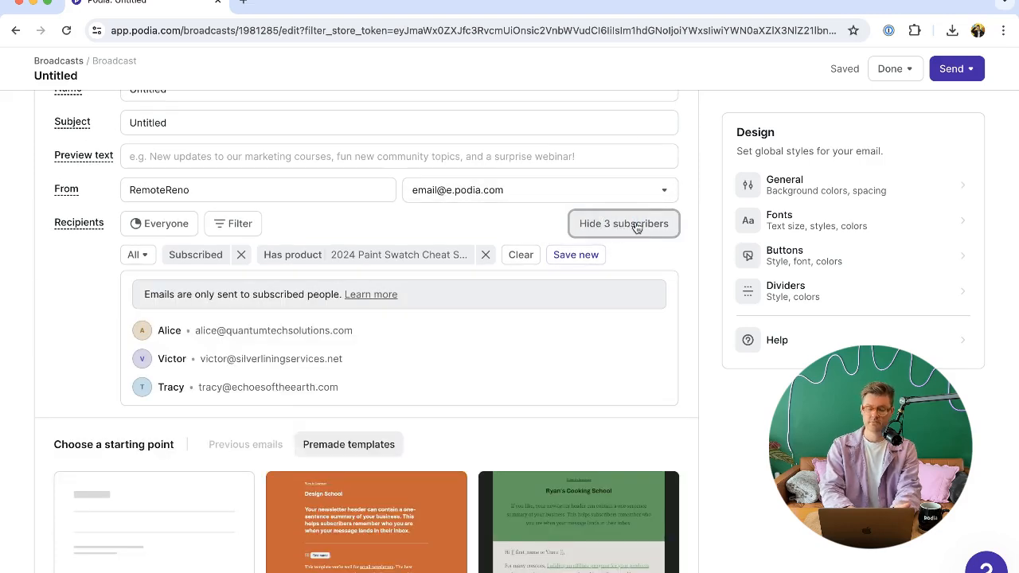
{"action": "left_click", "coordinate": [637, 228]}
- Browse the premade email templates offered as starting points for the broadcast
{"action": "scroll", "coordinate": [341, 195], "scroll_direction": "down", "scroll_amount": 1}
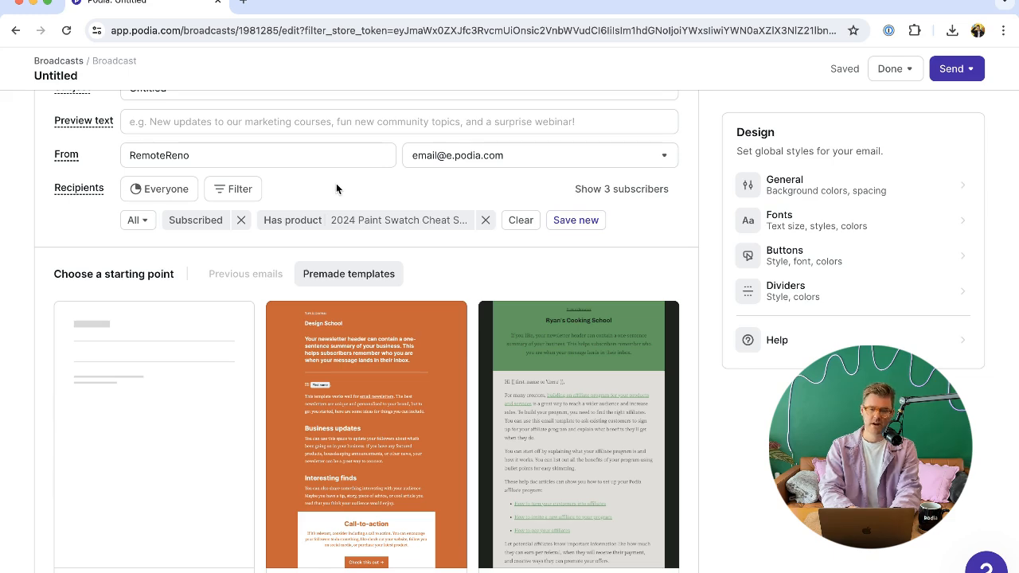
{"action": "scroll", "coordinate": [336, 189], "scroll_direction": "down", "scroll_amount": 3}
{"action": "mouse_move", "coordinate": [199, 250]}
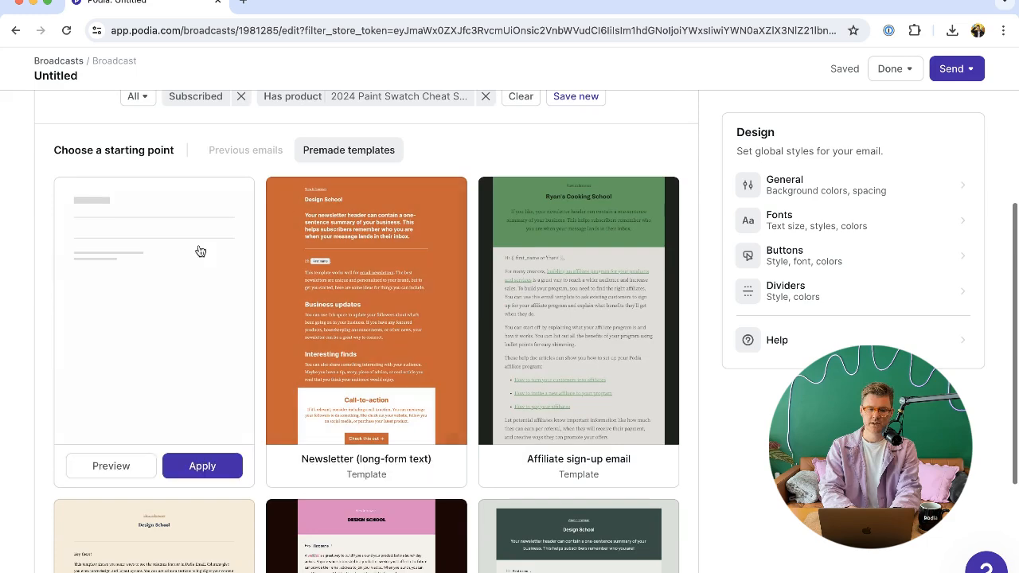
{"action": "scroll", "coordinate": [159, 282], "scroll_direction": "down", "scroll_amount": 2}
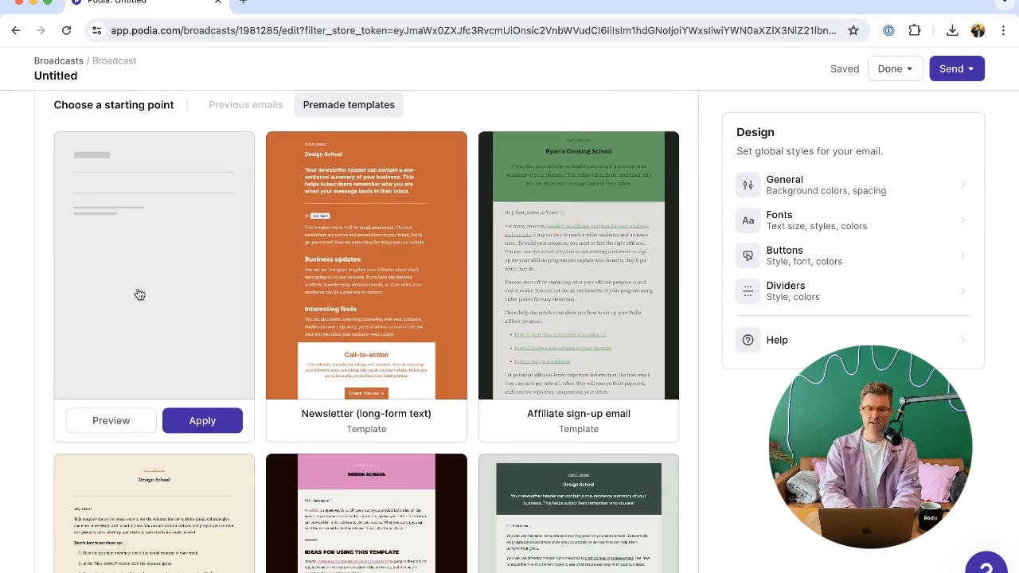
{"action": "mouse_move", "coordinate": [355, 248]}
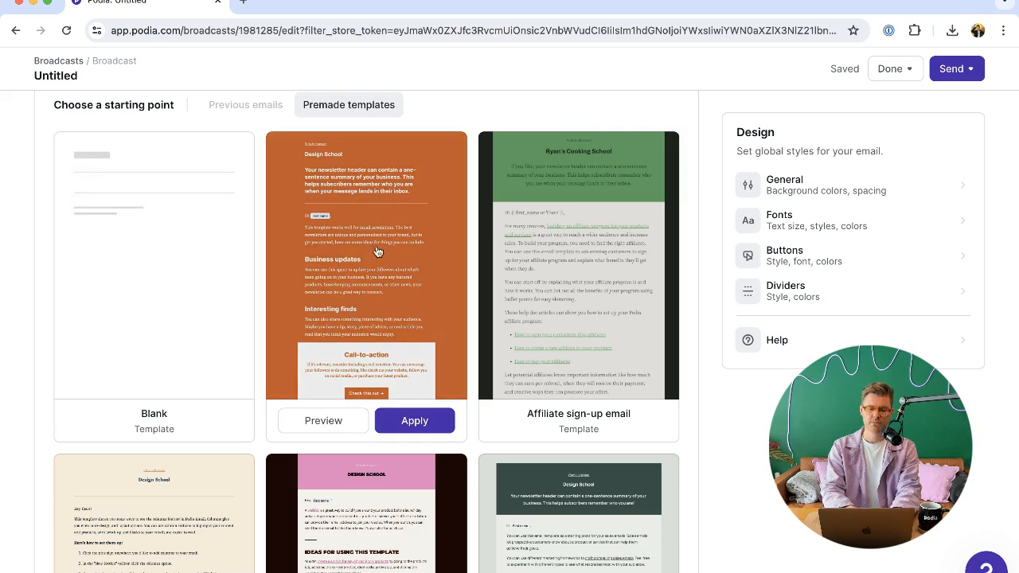
{"action": "mouse_move", "coordinate": [484, 305]}
{"action": "scroll", "coordinate": [522, 318], "scroll_direction": "down", "scroll_amount": 3}
{"action": "scroll", "coordinate": [521, 321], "scroll_direction": "down", "scroll_amount": 6}
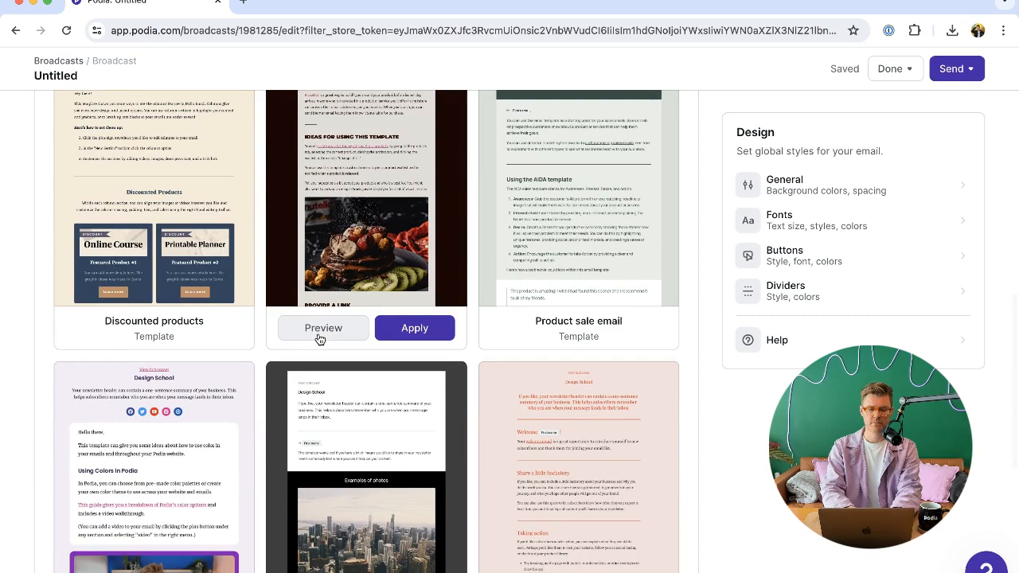
{"action": "scroll", "coordinate": [398, 351], "scroll_direction": "down", "scroll_amount": 4}
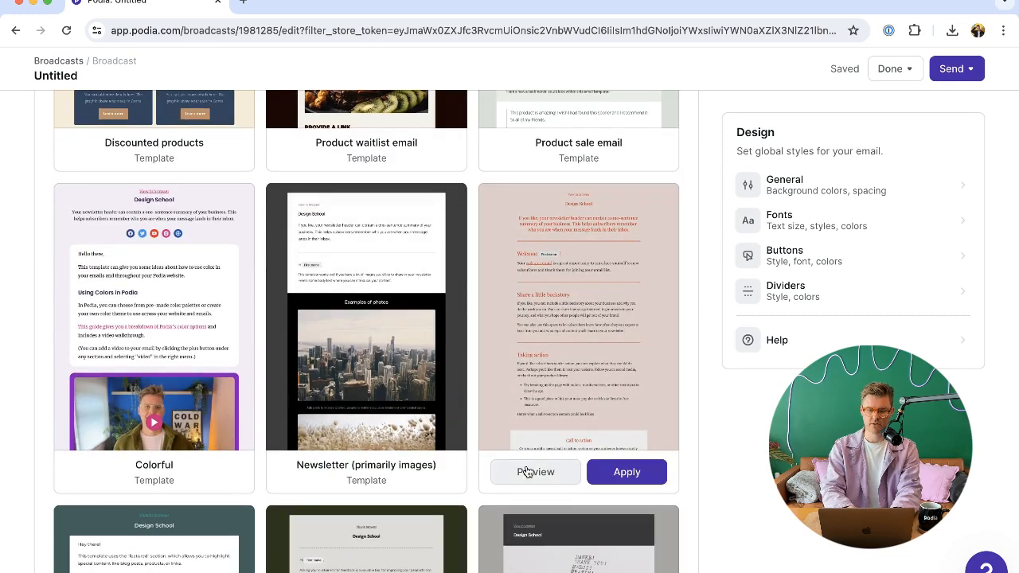
- Preview the Welcome newsletter email template from start to end and return to the template gallery
{"action": "left_click", "coordinate": [526, 471]}
{"action": "scroll", "coordinate": [479, 422], "scroll_direction": "up", "scroll_amount": 6}
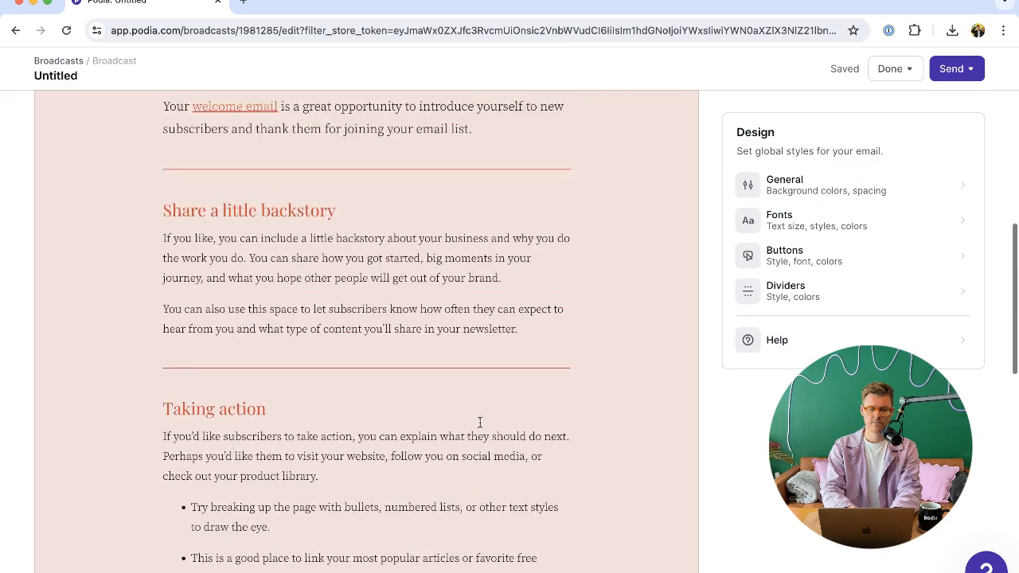
{"action": "scroll", "coordinate": [480, 425], "scroll_direction": "down", "scroll_amount": 9}
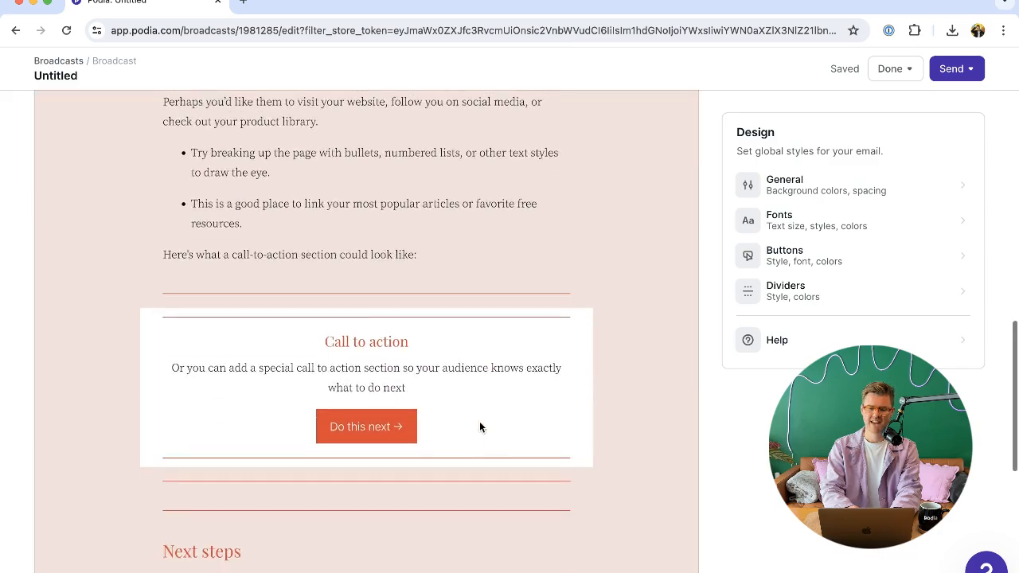
{"action": "scroll", "coordinate": [480, 425], "scroll_direction": "up", "scroll_amount": 14}
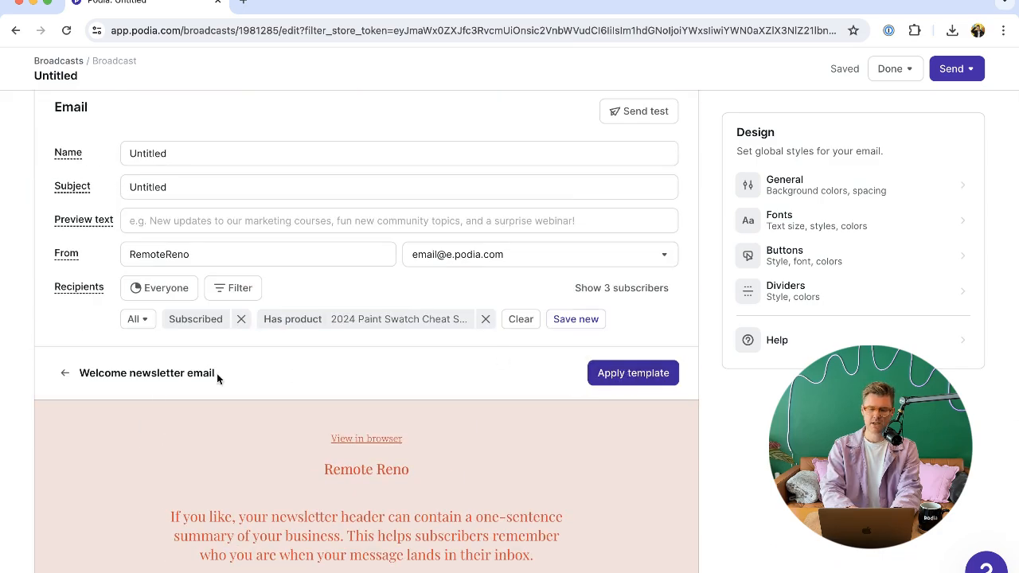
{"action": "left_click", "coordinate": [64, 373]}
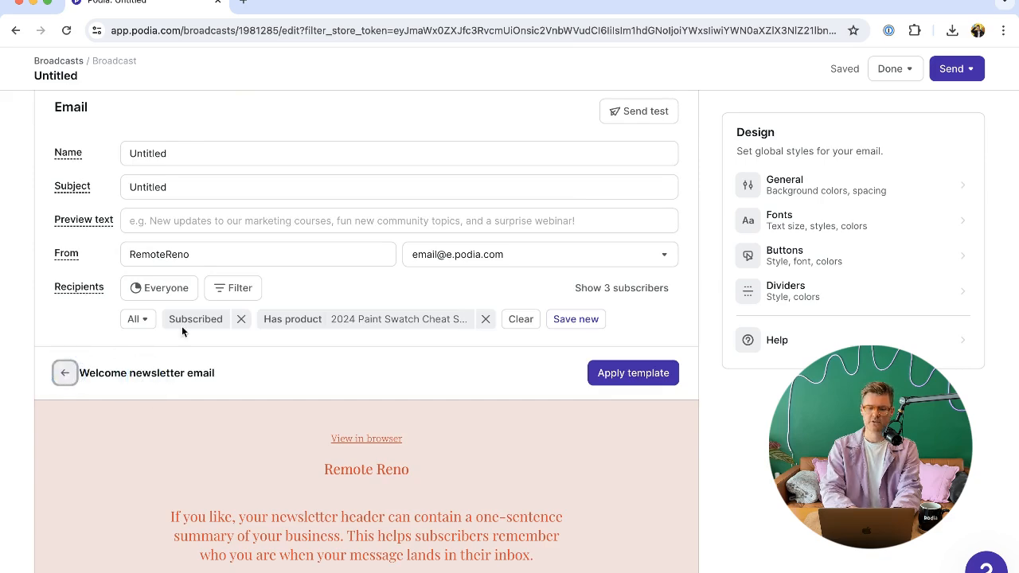
{"action": "scroll", "coordinate": [249, 363], "scroll_direction": "down", "scroll_amount": 2}
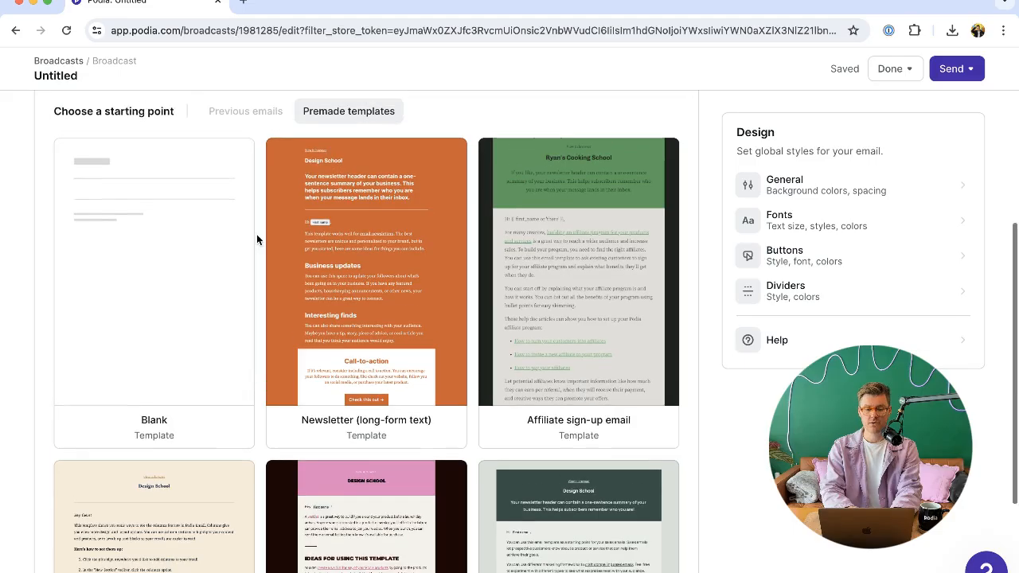
- Choose the Blank template as the starting point for the broadcast
{"action": "scroll", "coordinate": [257, 235], "scroll_direction": "up", "scroll_amount": 2}
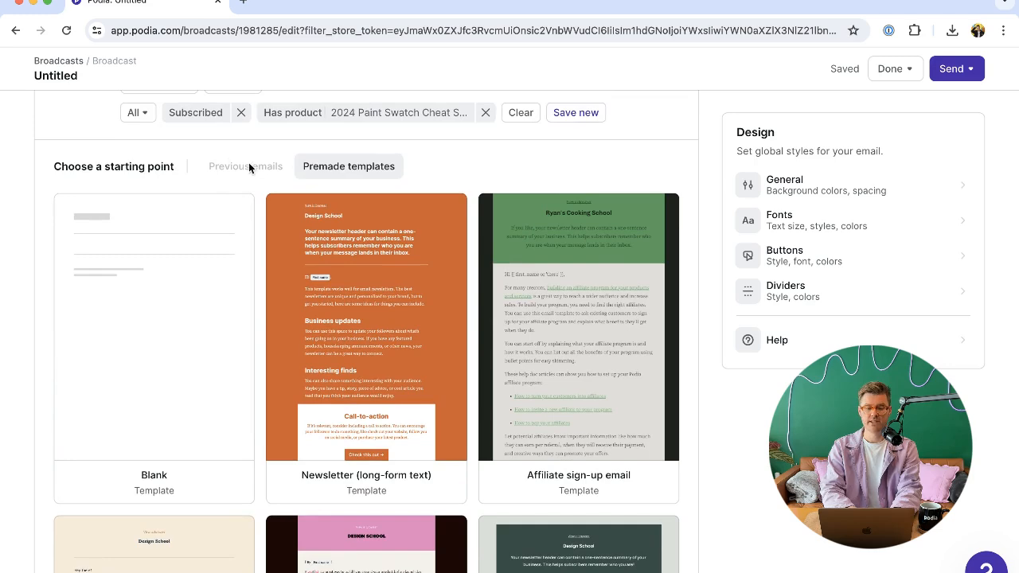
{"action": "scroll", "coordinate": [261, 168], "scroll_direction": "down", "scroll_amount": 2}
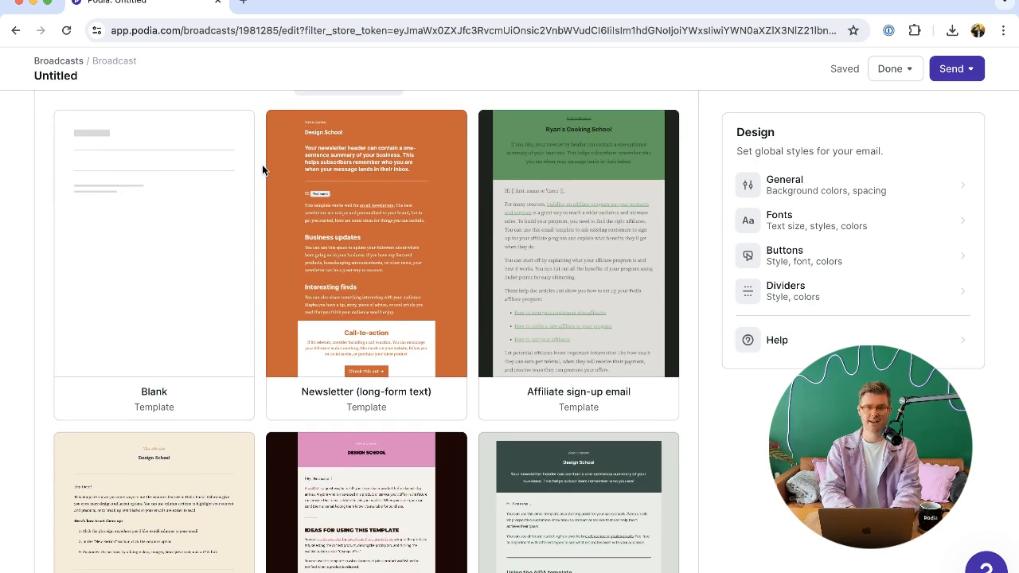
{"action": "mouse_move", "coordinate": [227, 196]}
{"action": "left_click", "coordinate": [194, 401]}
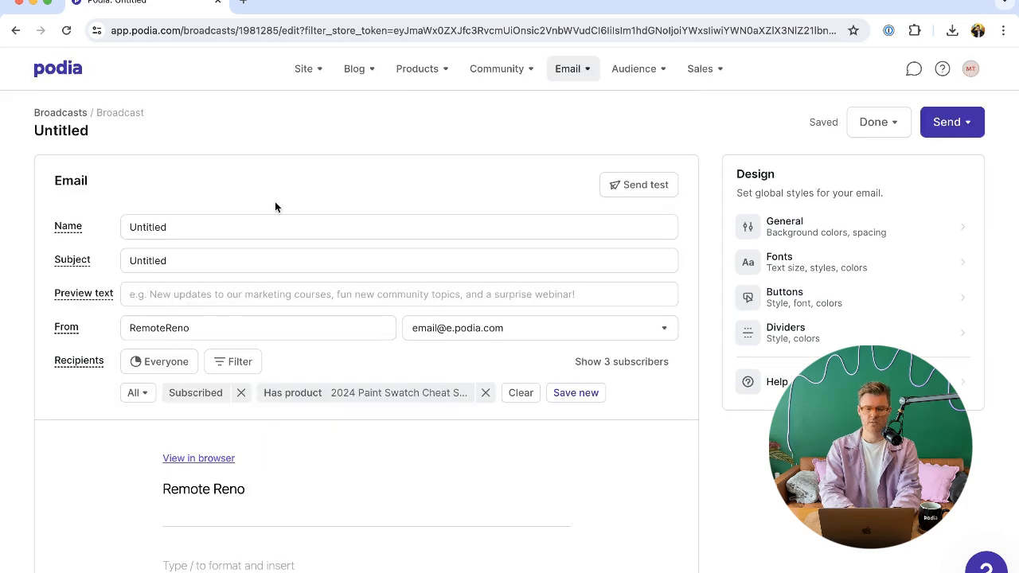
- Fill in the name "Budget office transformation ideas", subject "10 Under $10: Transform Your Home Office on a Budget!" and a preview text about cheap ideas
{"action": "scroll", "coordinate": [689, 330], "scroll_direction": "down", "scroll_amount": 3}
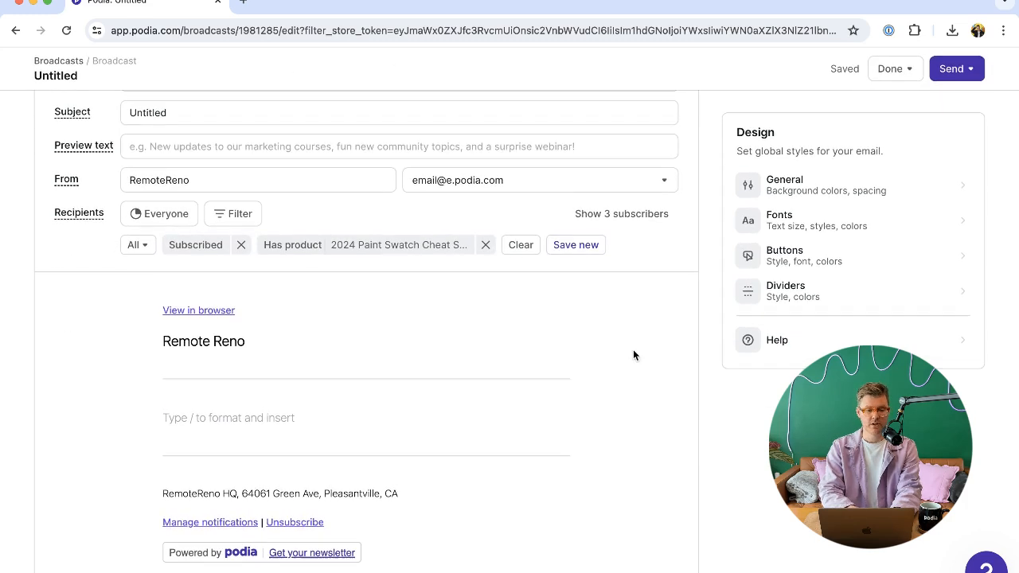
{"action": "scroll", "coordinate": [567, 334], "scroll_direction": "up", "scroll_amount": 3}
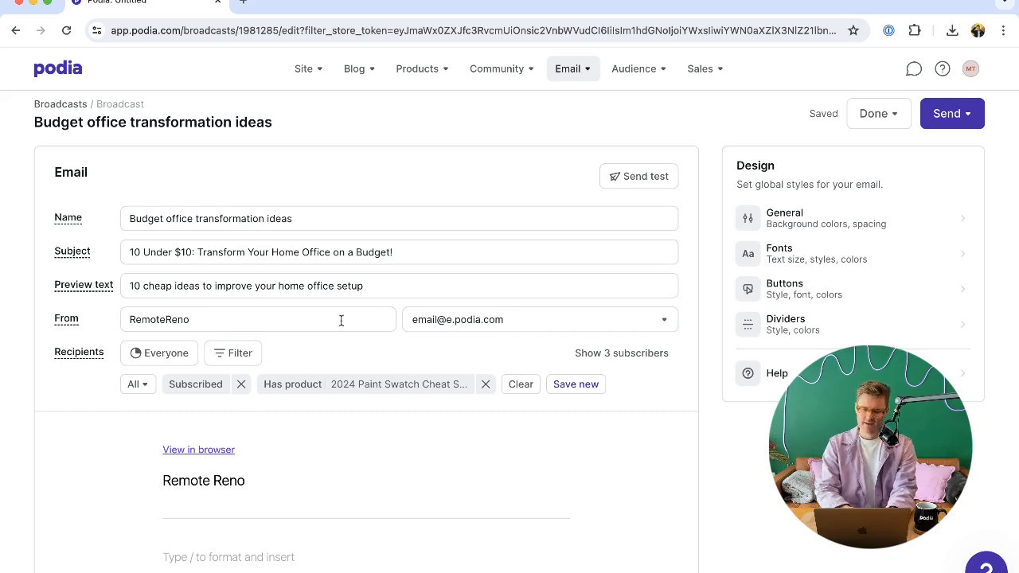
{"action": "scroll", "coordinate": [341, 318], "scroll_direction": "down", "scroll_amount": 2}
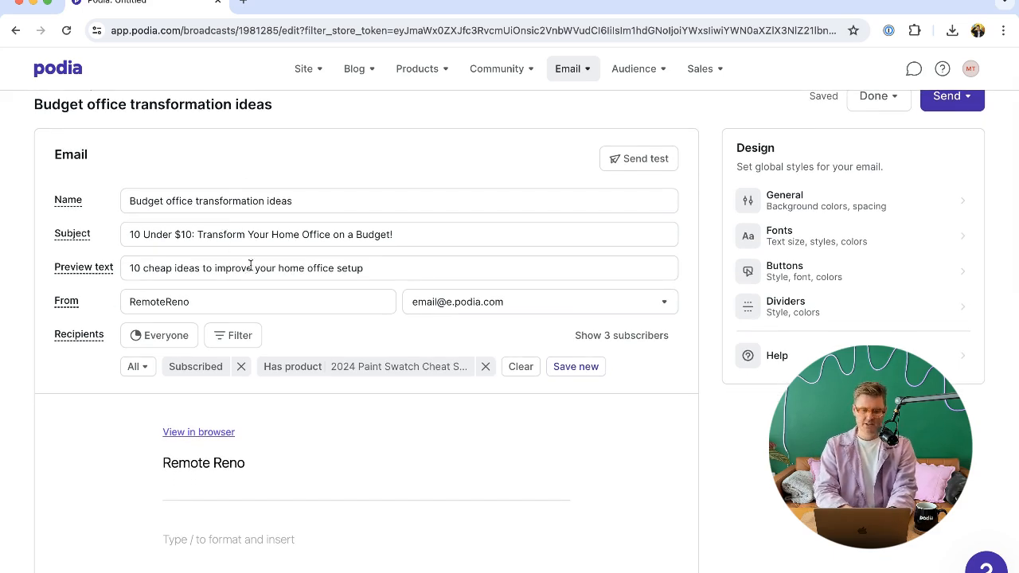
{"action": "triple_click", "coordinate": [266, 201]}
{"action": "left_click", "coordinate": [300, 184]}
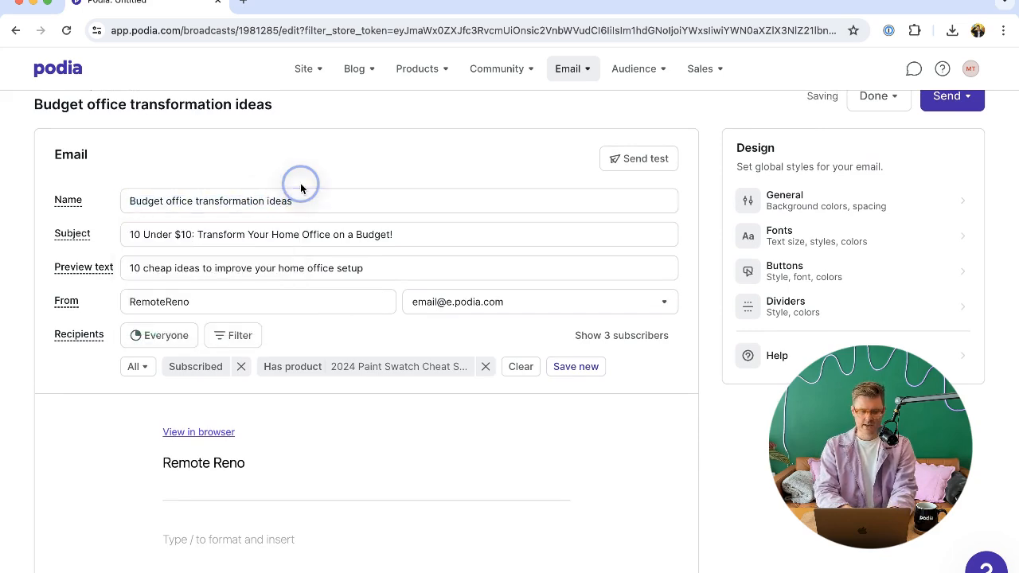
- Fill the email body's text section with the newsletter copy listing ten home office ideas under $10
{"action": "scroll", "coordinate": [326, 289], "scroll_direction": "down", "scroll_amount": 3}
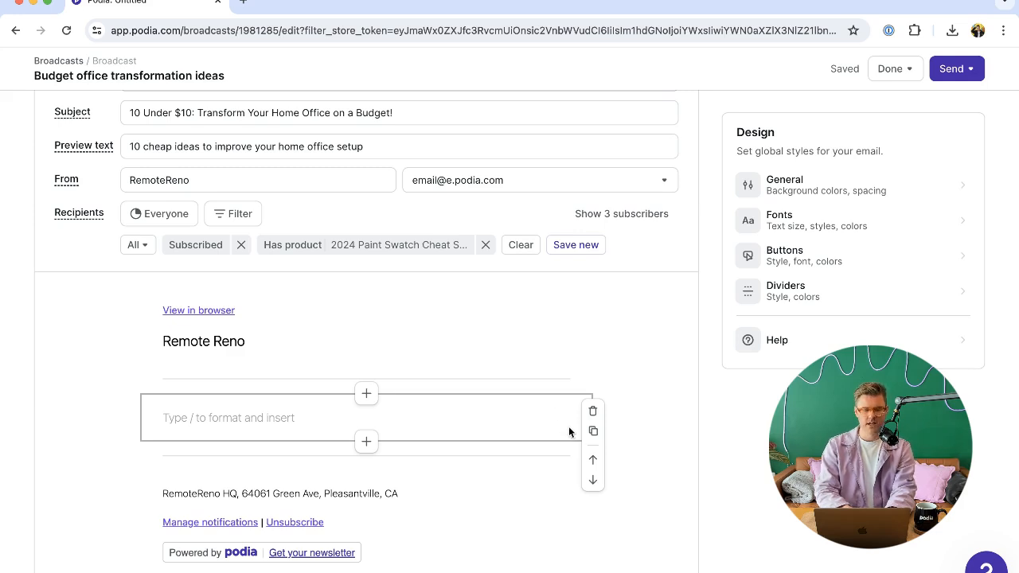
{"action": "left_click", "coordinate": [518, 412]}
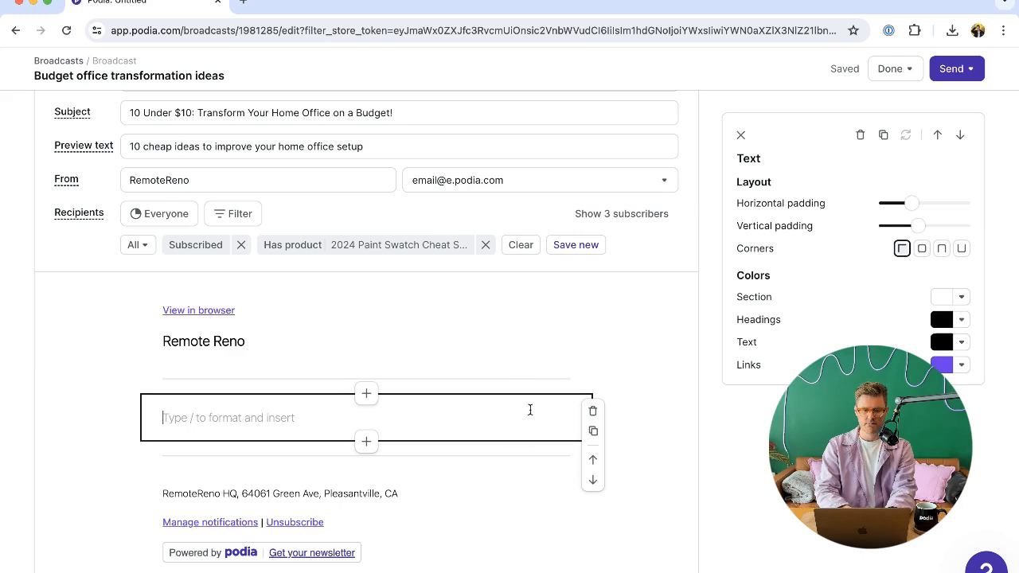
{"action": "left_click", "coordinate": [367, 397]}
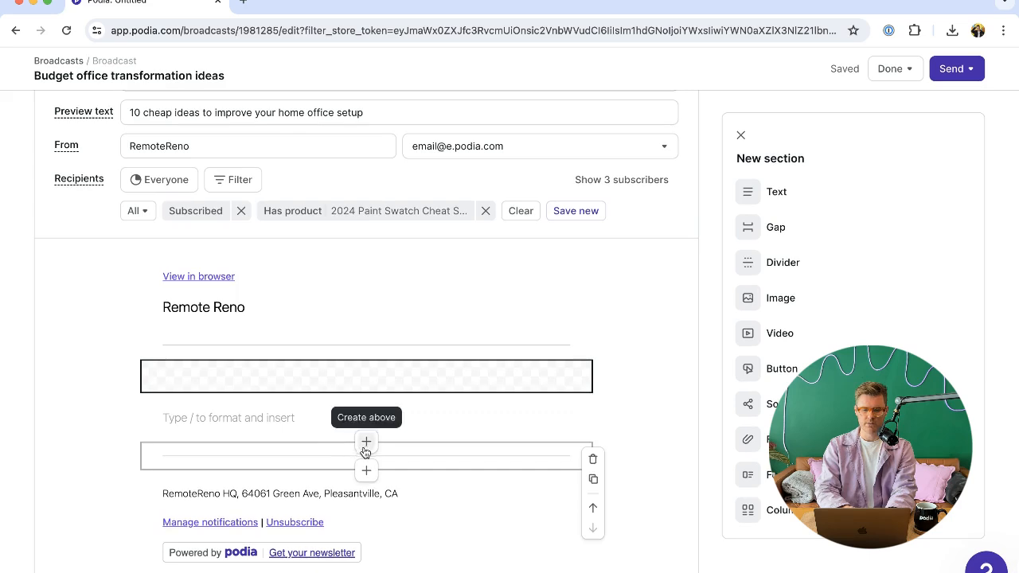
{"action": "left_click", "coordinate": [369, 448]}
{"action": "left_click", "coordinate": [367, 475]}
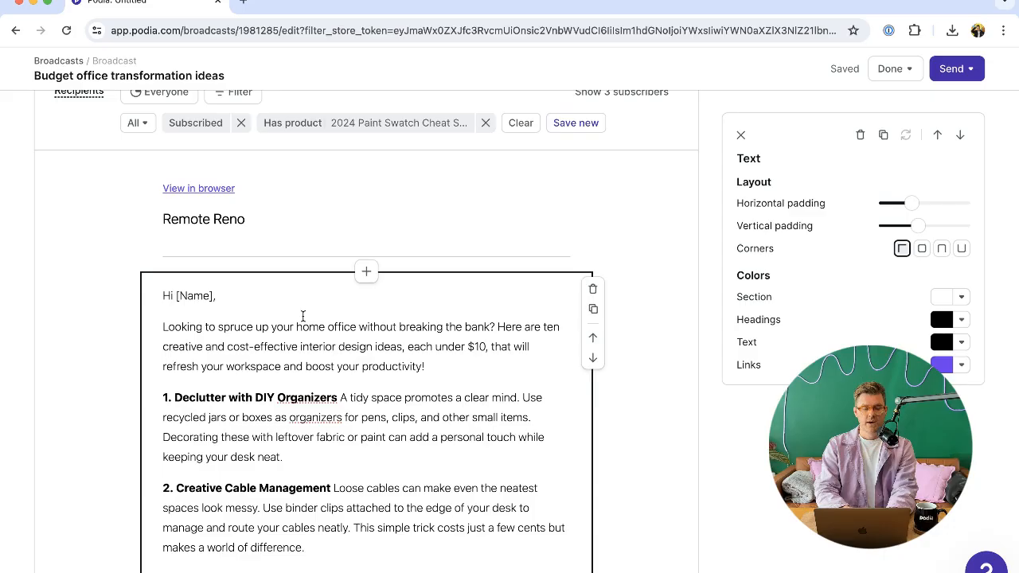
- Replace the [Name] placeholder in the greeting with the First name personalization field
{"action": "scroll", "coordinate": [303, 317], "scroll_direction": "down", "scroll_amount": 1}
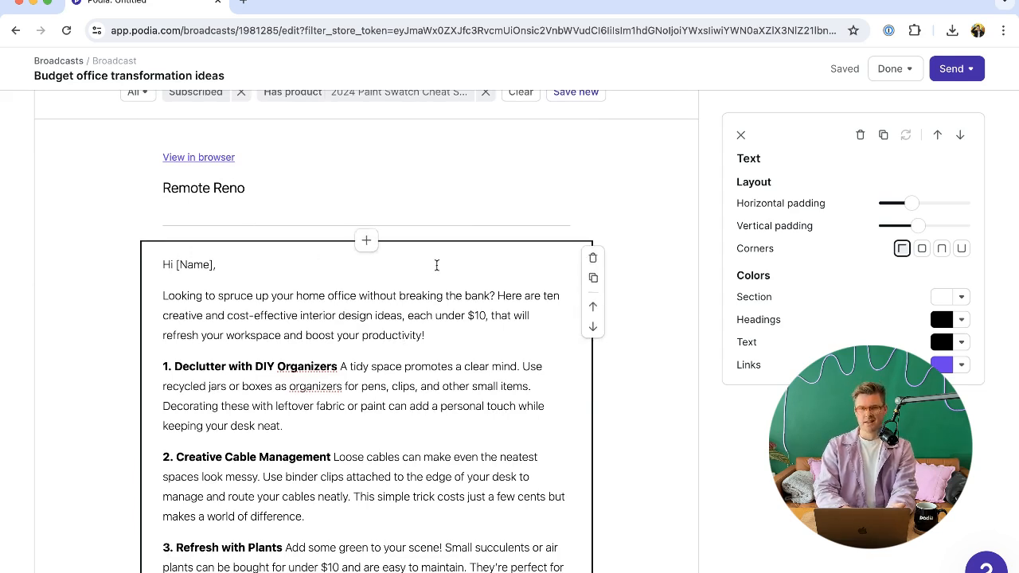
{"action": "left_click_drag", "start_coordinate": [214, 265], "coordinate": [176, 267]}
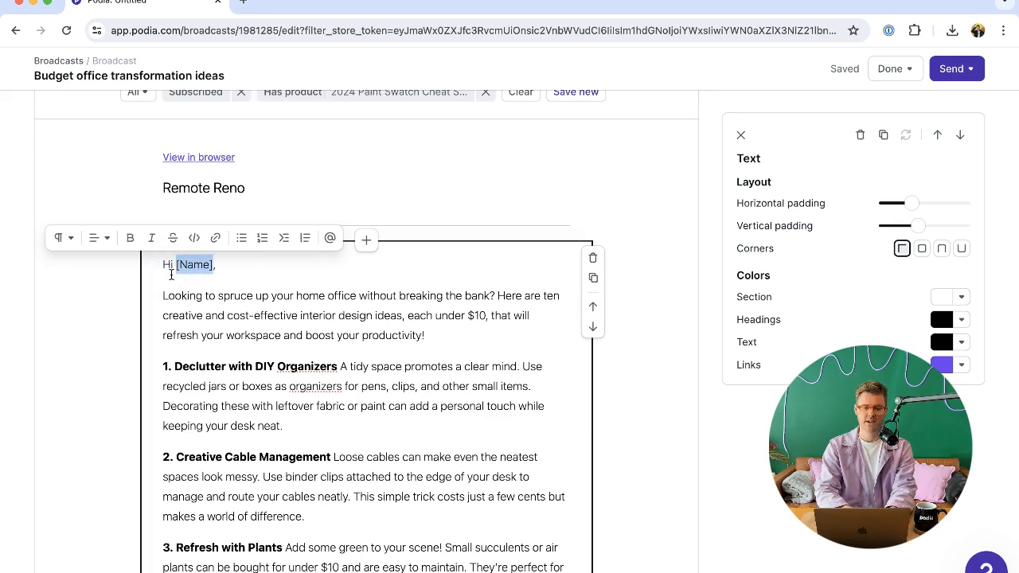
{"action": "left_click", "coordinate": [330, 238]}
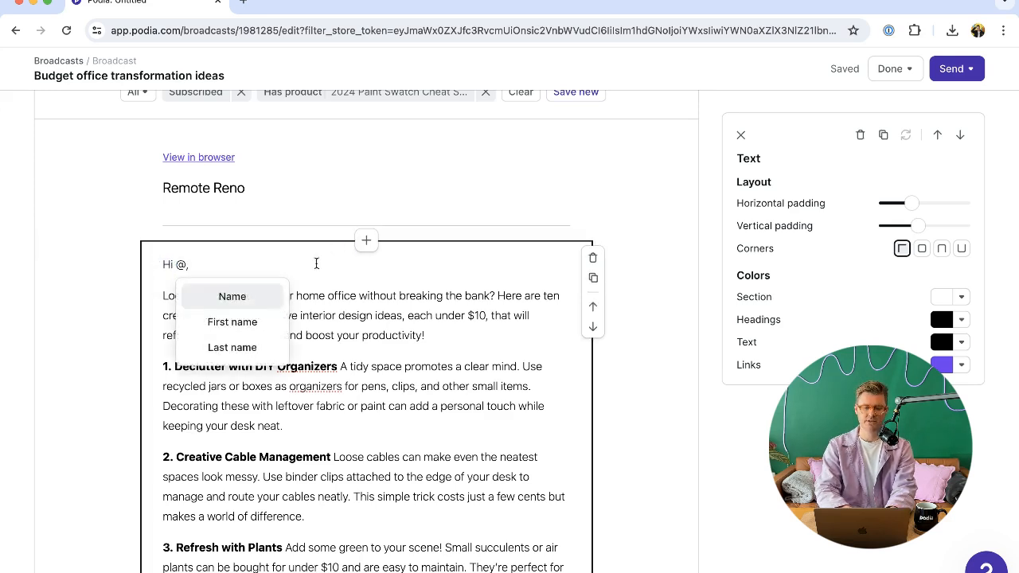
{"action": "left_click", "coordinate": [232, 322]}
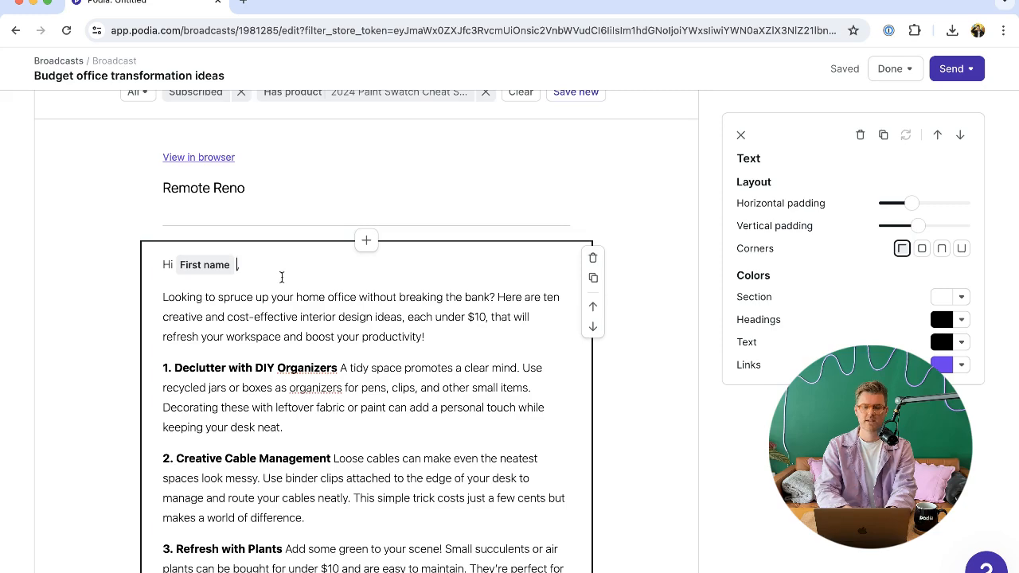
- Move the greeting and introductory paragraph into a new text section above the numbered list of ideas
{"action": "scroll", "coordinate": [388, 303], "scroll_direction": "down", "scroll_amount": 1}
{"action": "scroll", "coordinate": [387, 303], "scroll_direction": "down", "scroll_amount": 2}
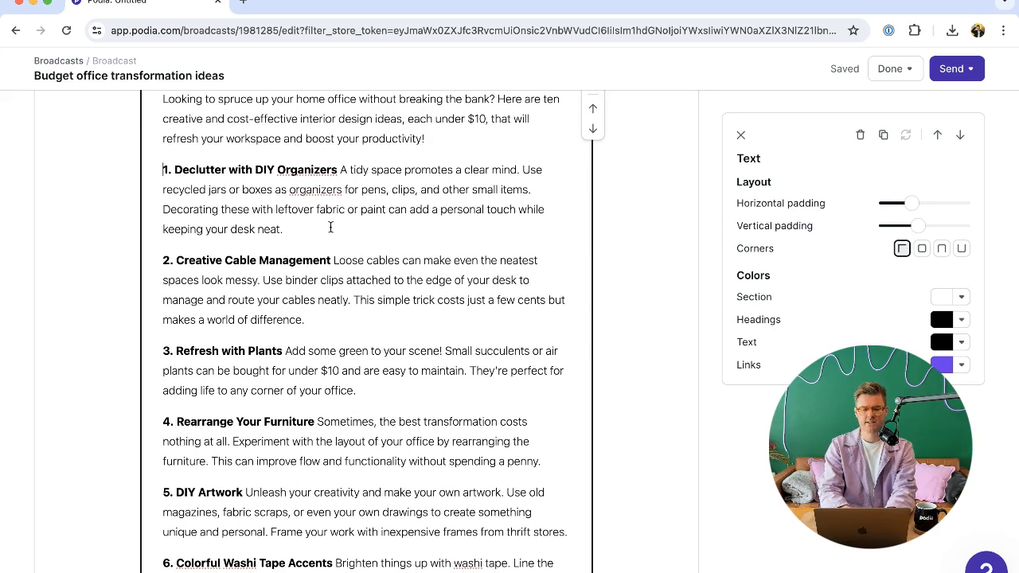
{"action": "scroll", "coordinate": [330, 228], "scroll_direction": "up", "scroll_amount": 1}
{"action": "scroll", "coordinate": [165, 188], "scroll_direction": "up", "scroll_amount": 2}
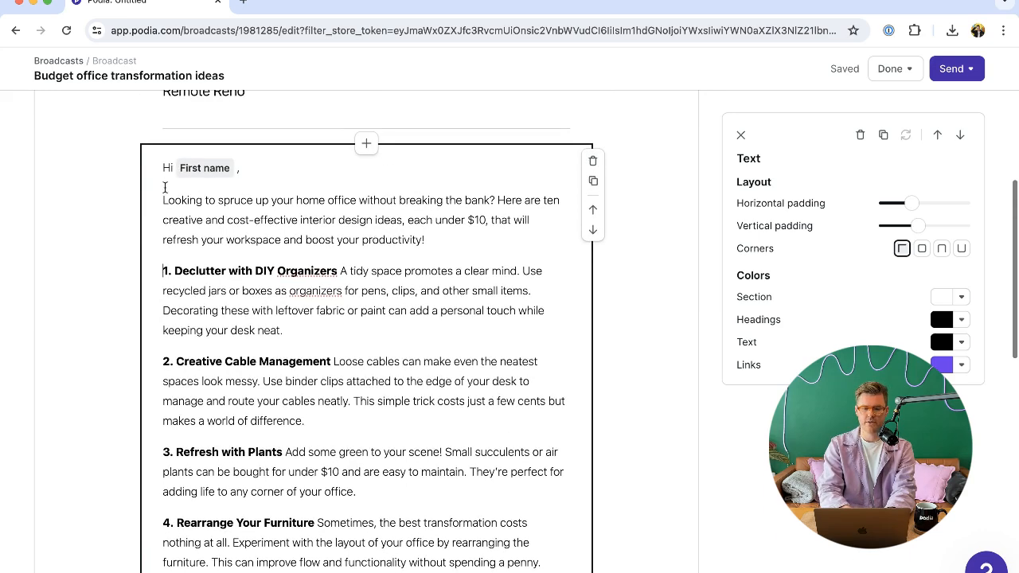
{"action": "left_click_drag", "start_coordinate": [473, 241], "coordinate": [159, 175]}
{"action": "key", "text": "BackSpace"}
{"action": "key", "text": "BackSpace"}
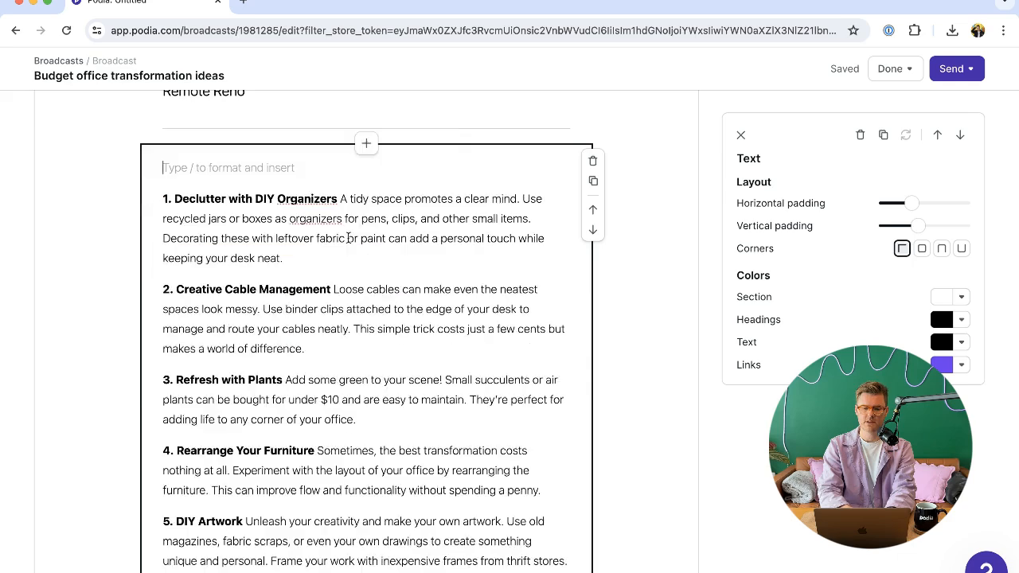
{"action": "left_click", "coordinate": [366, 144]}
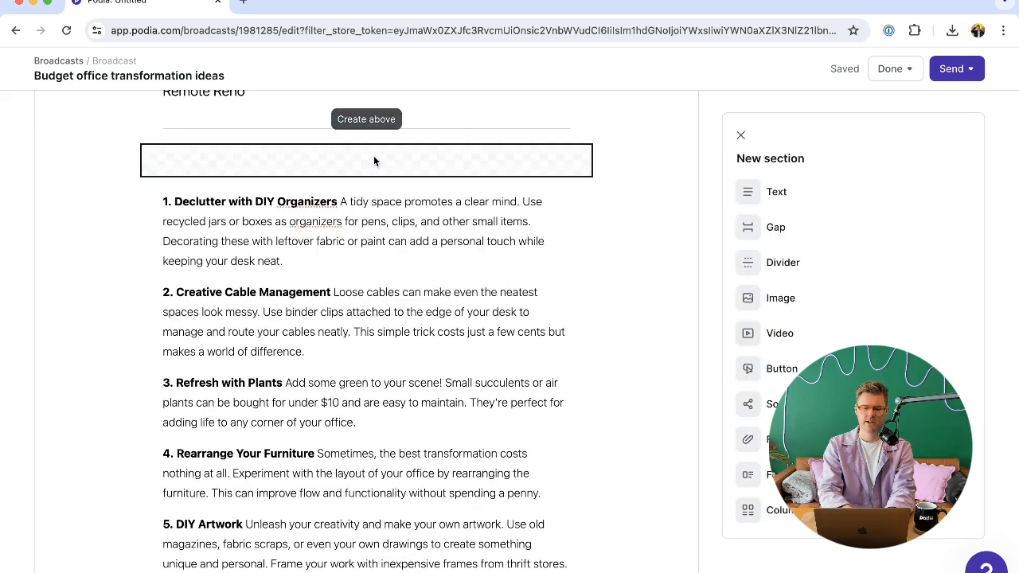
{"action": "left_click", "coordinate": [789, 194]}
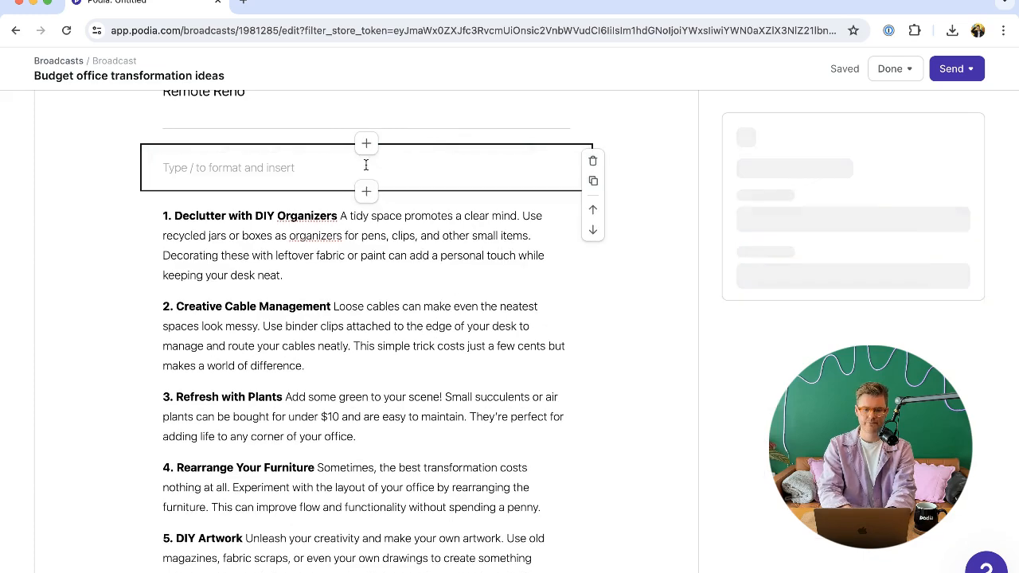
{"action": "type", "text": "Hi First name, Looking to spruce up your home office without breaking the bank? Here are ten creative and cost-effective interior design ideas, each under $10, that will refresh your workspace and boost your productivity!"}
- Move the closing paragraphs and sign-off after idea 10 into a new text section below the list
{"action": "scroll", "coordinate": [342, 223], "scroll_direction": "down", "scroll_amount": 10}
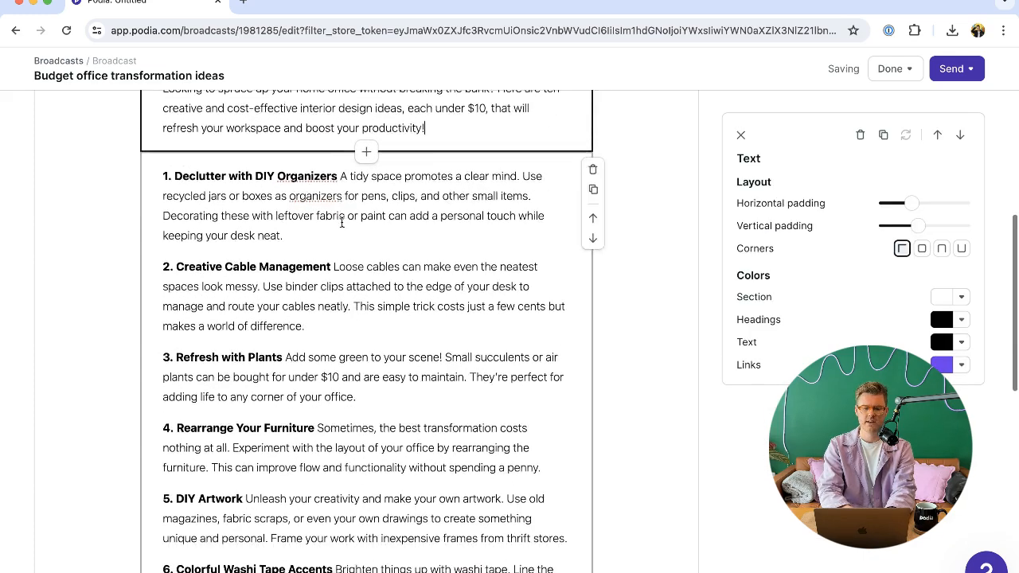
{"action": "left_click_drag", "start_coordinate": [162, 244], "coordinate": [266, 412]}
{"action": "key", "text": "super+c"}
{"action": "key", "text": "BackSpace"}
{"action": "key", "text": "BackSpace"}
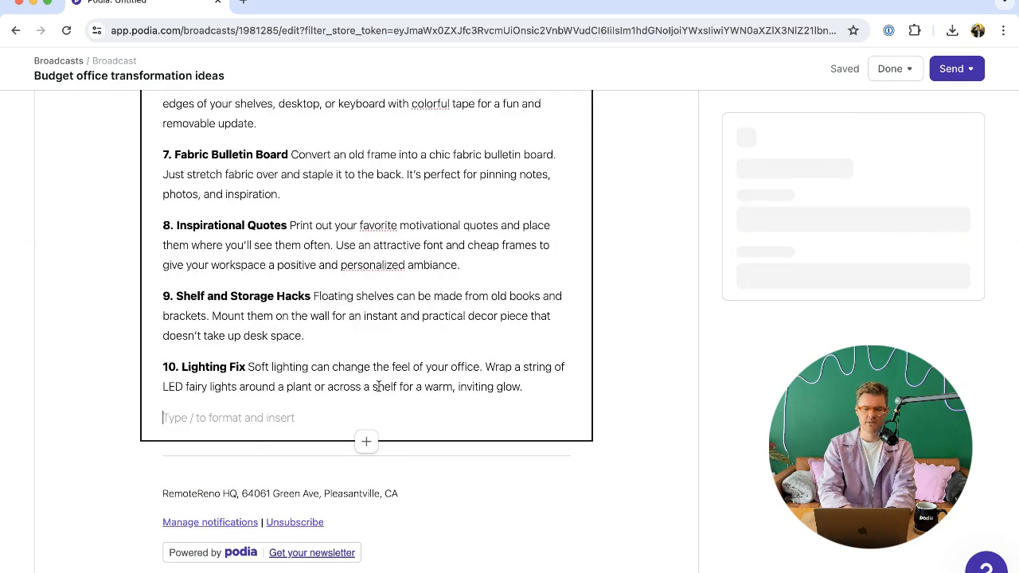
{"action": "left_click", "coordinate": [366, 442]}
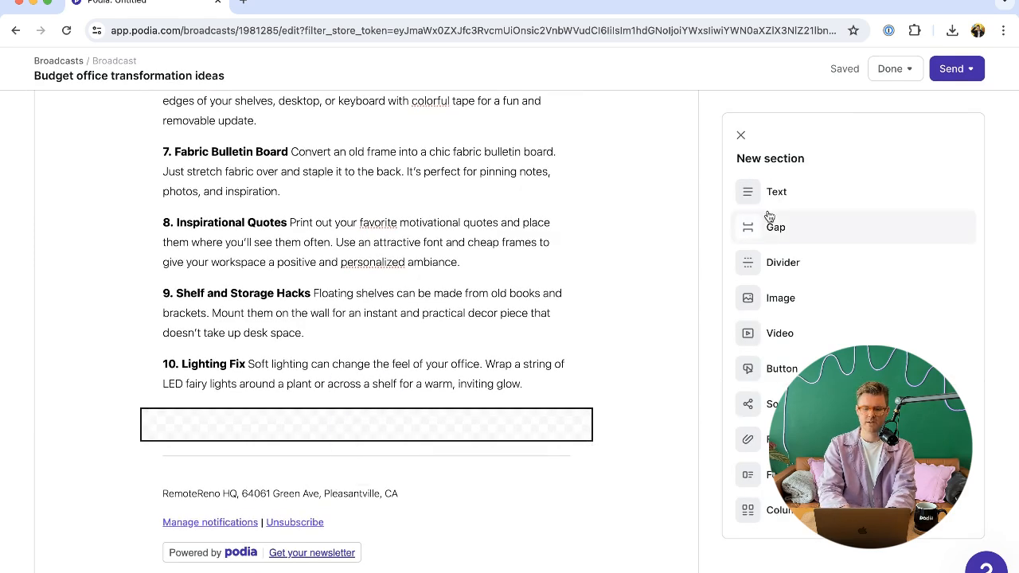
{"action": "left_click", "coordinate": [774, 194]}
{"action": "left_click", "coordinate": [395, 422]}
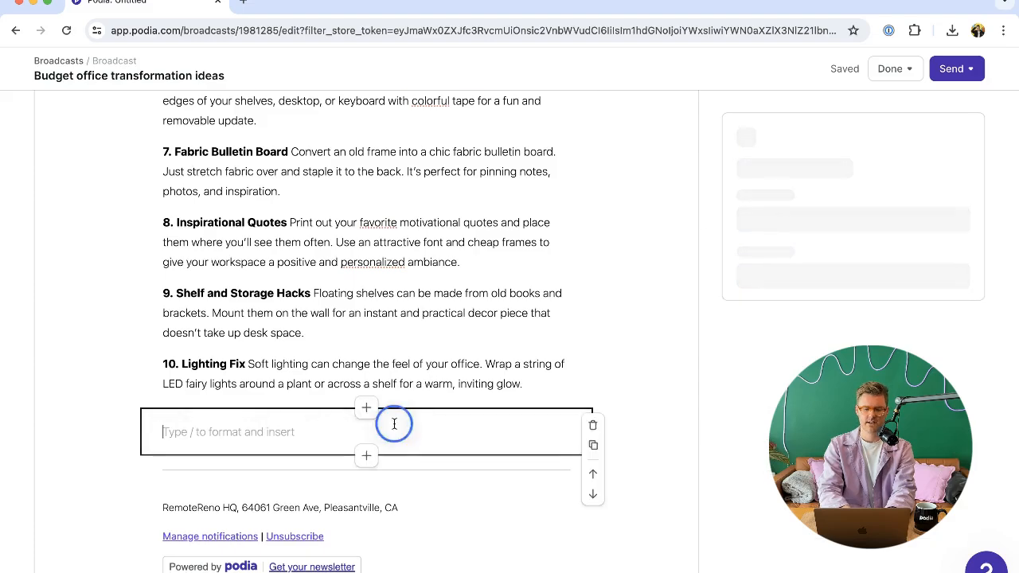
{"action": "key", "text": "super+v"}
{"action": "scroll", "coordinate": [393, 423], "scroll_direction": "down", "scroll_amount": 3}
{"action": "left_click", "coordinate": [628, 407]}
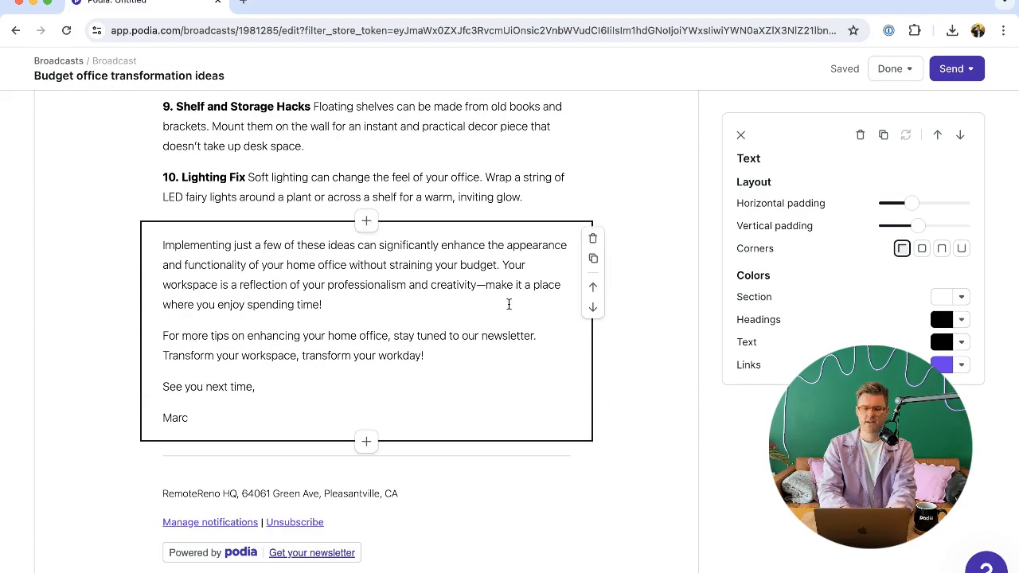
- Look over the separated text sections and check the color scheme of the website's homepage
{"action": "left_click", "coordinate": [469, 175]}
{"action": "scroll", "coordinate": [469, 175], "scroll_direction": "up", "scroll_amount": 5}
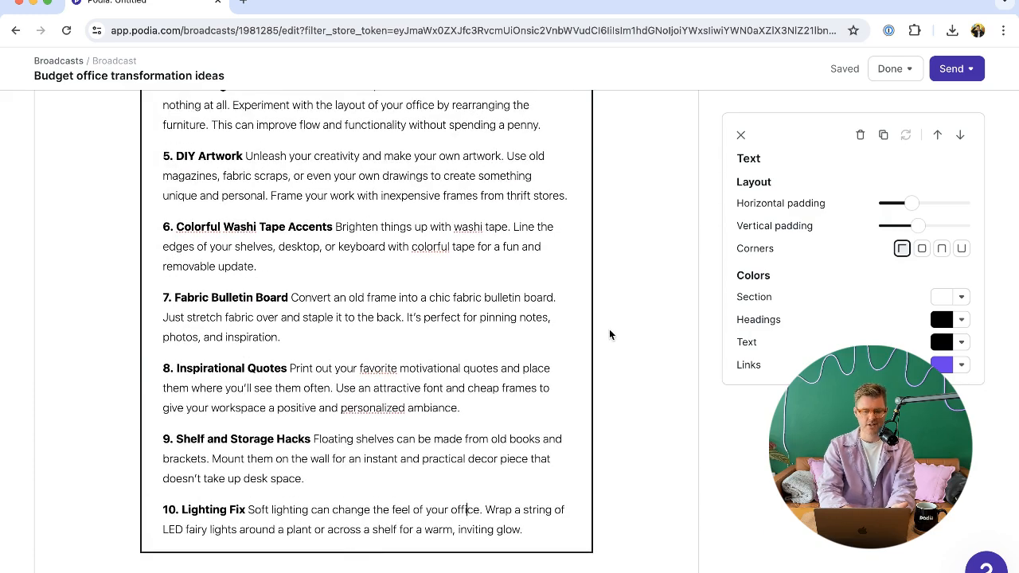
{"action": "scroll", "coordinate": [453, 334], "scroll_direction": "up", "scroll_amount": 2}
{"action": "scroll", "coordinate": [405, 340], "scroll_direction": "up", "scroll_amount": 4}
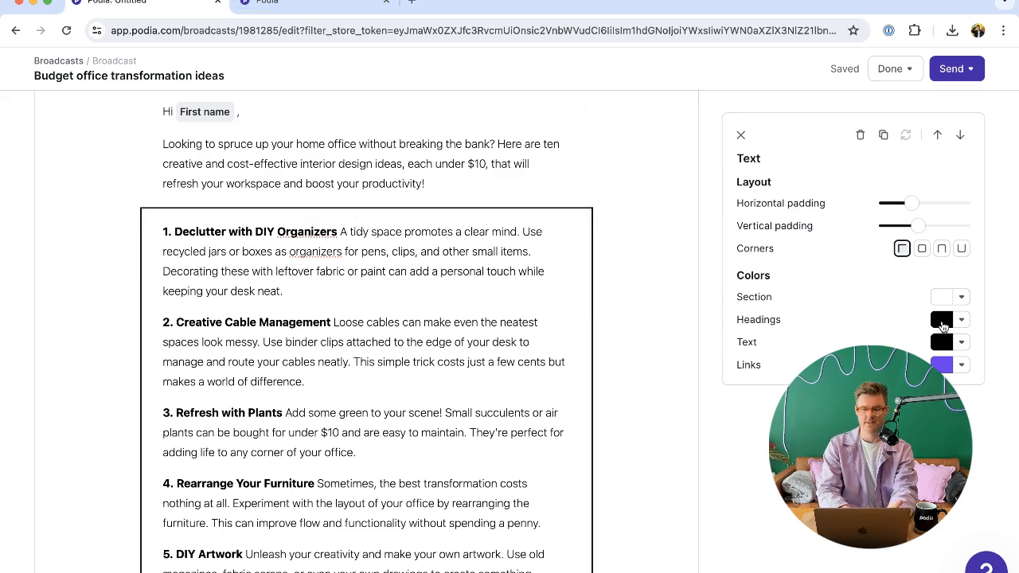
{"action": "left_click", "coordinate": [317, 4]}
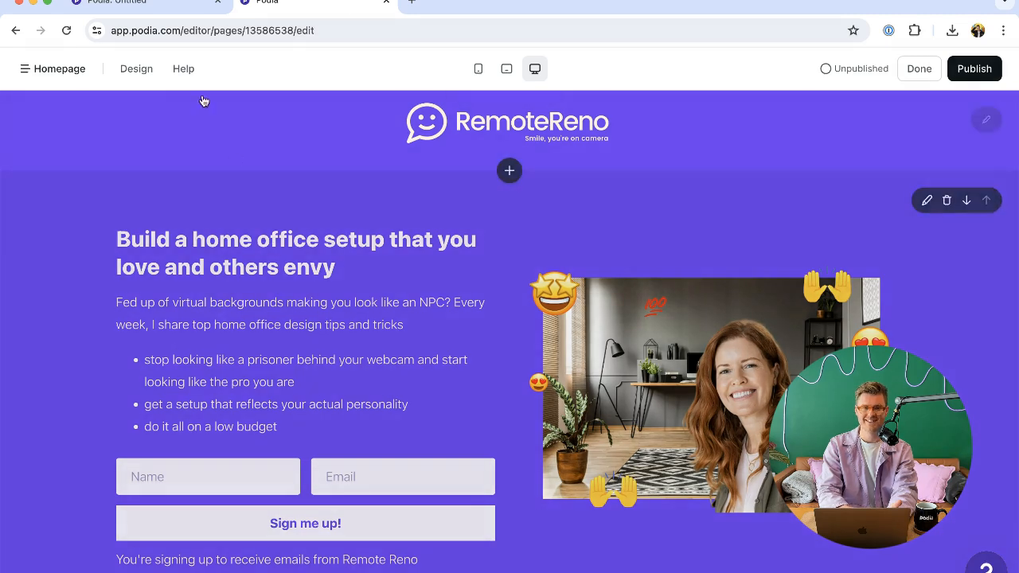
{"action": "left_click", "coordinate": [144, 6]}
- Try Site / Shade 4 (F4F0FF) as the introduction section's background color and set it back to white
{"action": "scroll", "coordinate": [602, 285], "scroll_direction": "up", "scroll_amount": 3}
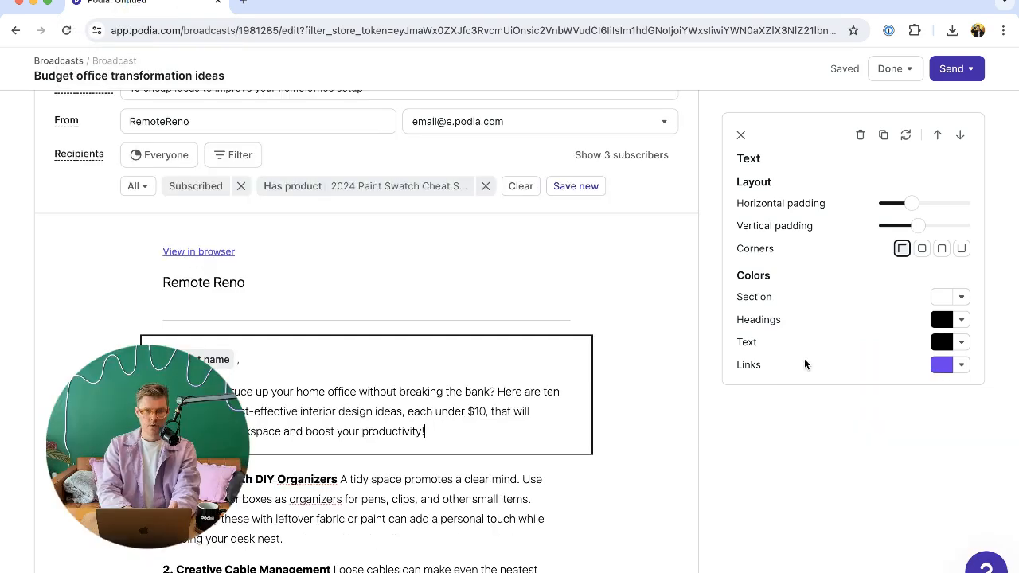
{"action": "left_click", "coordinate": [961, 296]}
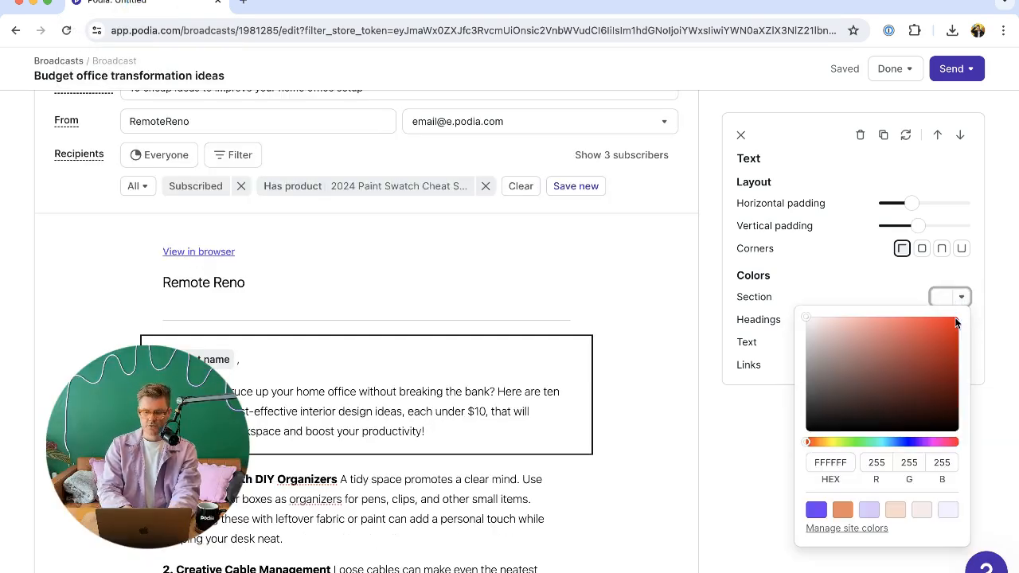
{"action": "left_click", "coordinate": [948, 513]}
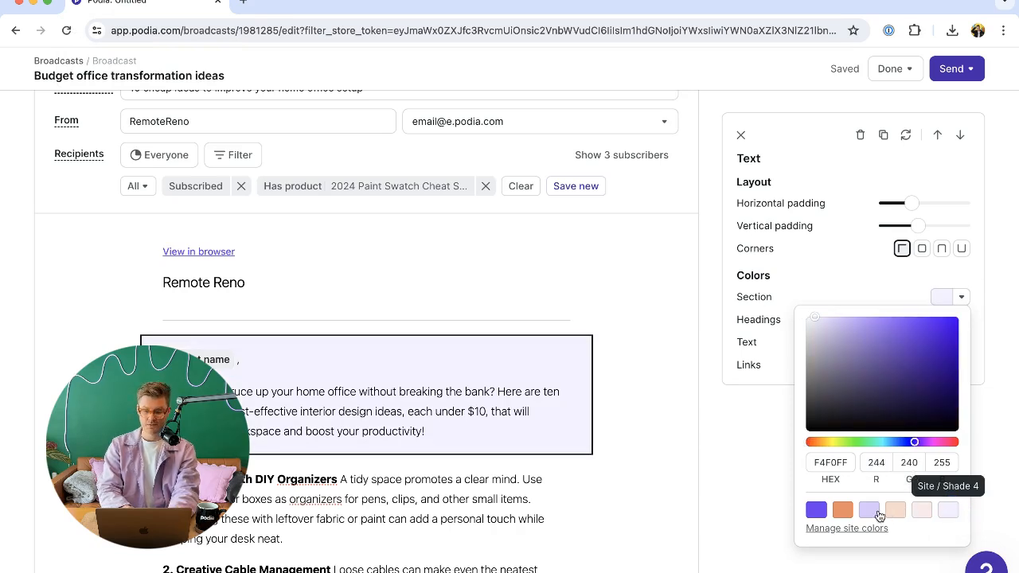
{"action": "left_click_drag", "start_coordinate": [818, 315], "coordinate": [803, 317]}
{"action": "left_click", "coordinate": [618, 267]}
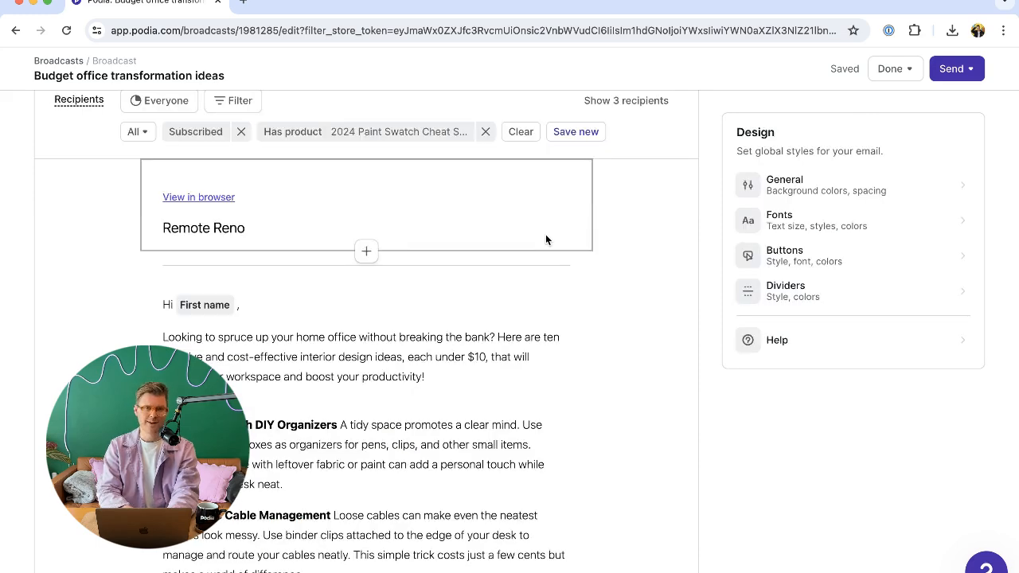
- Set the whole email's background color to Site / Shade 4 (F4F0FF) in the general design styles
{"action": "left_click", "coordinate": [754, 190]}
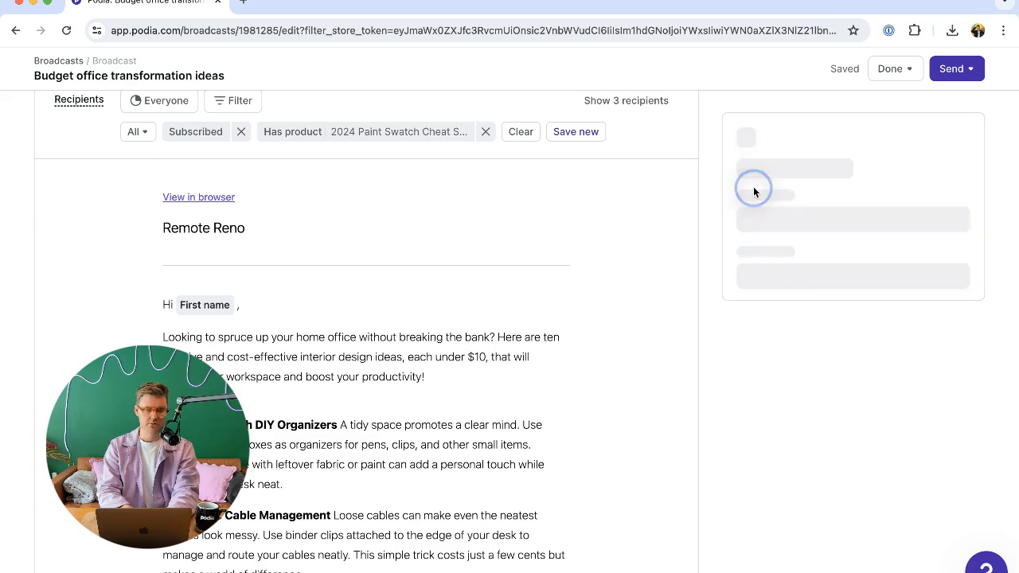
{"action": "left_click", "coordinate": [962, 204]}
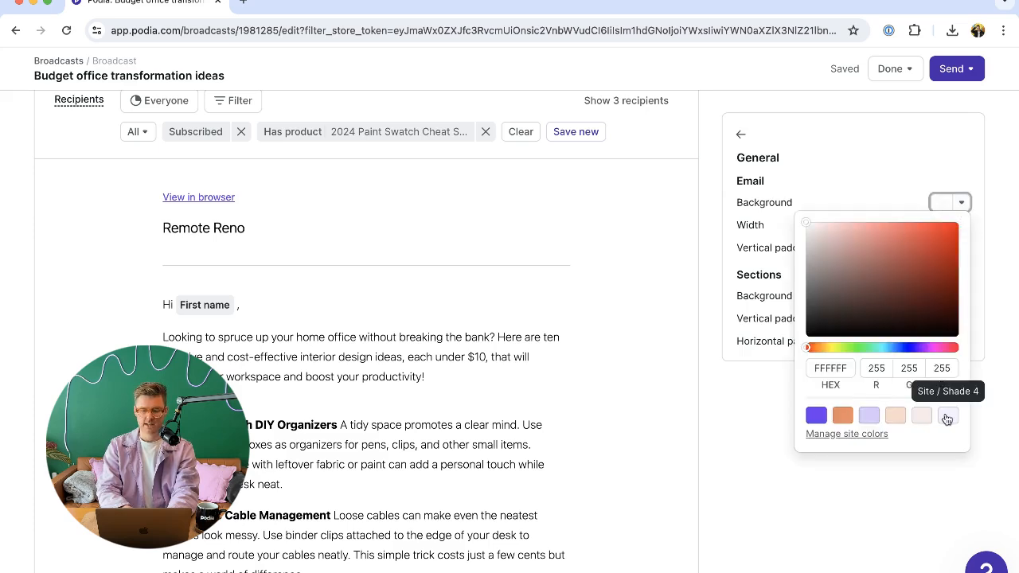
{"action": "left_click", "coordinate": [946, 416]}
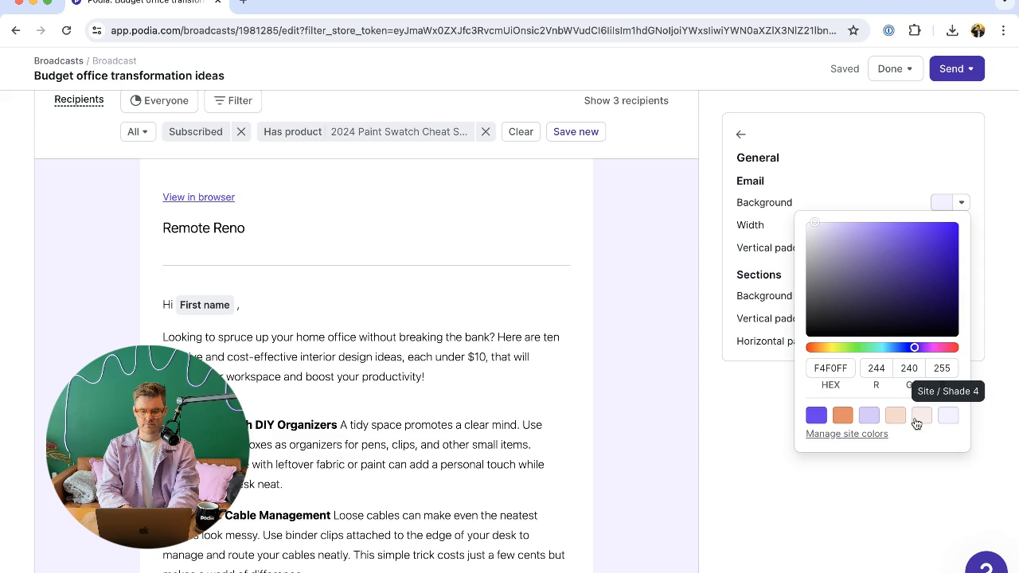
- Try Site / Shade 1 (D8C8FA) as the email background color and set it back to Site / Shade 4 (F4F0FF)
{"action": "left_click", "coordinate": [870, 419]}
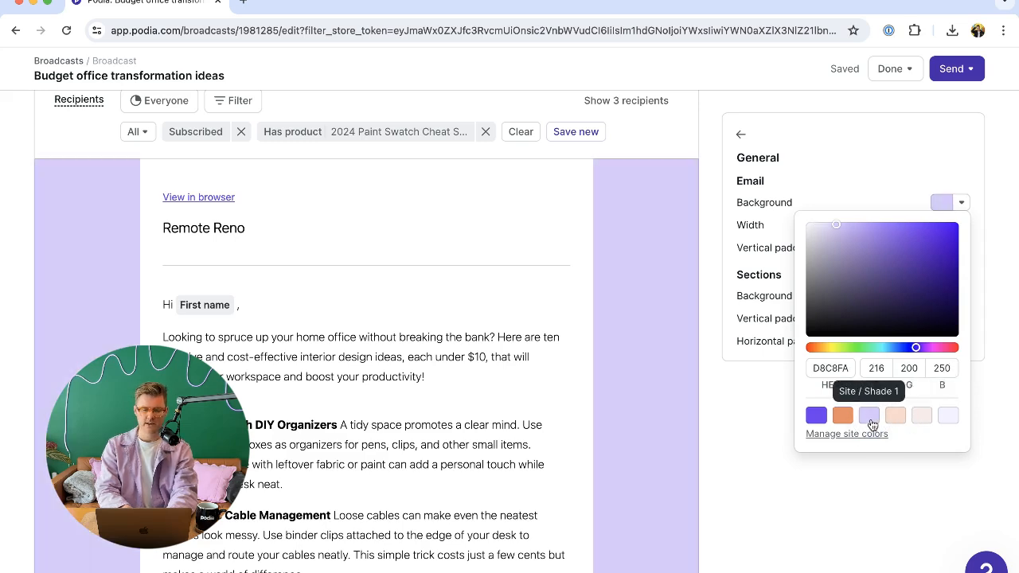
{"action": "left_click", "coordinate": [949, 417]}
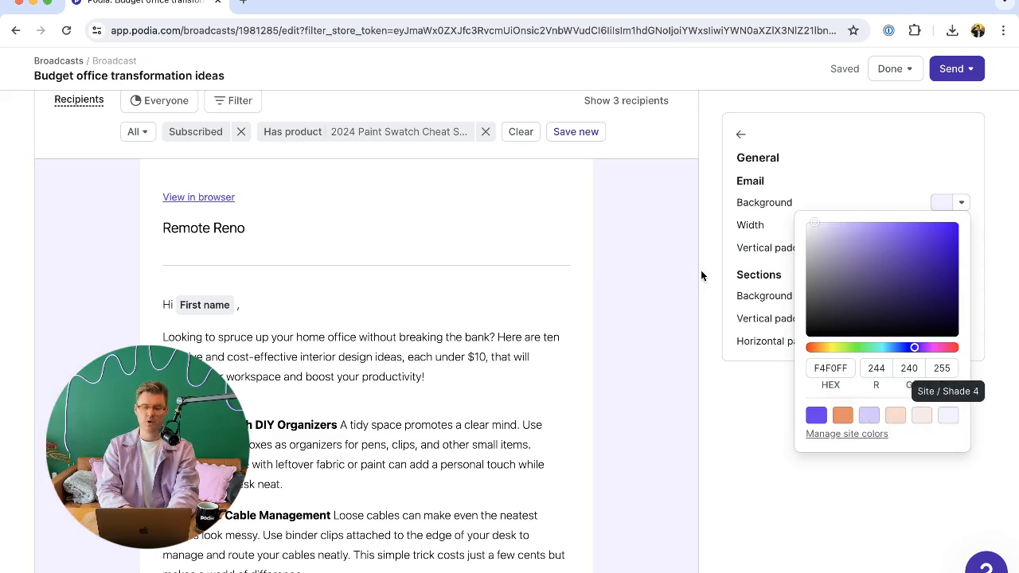
{"action": "left_click", "coordinate": [748, 276]}
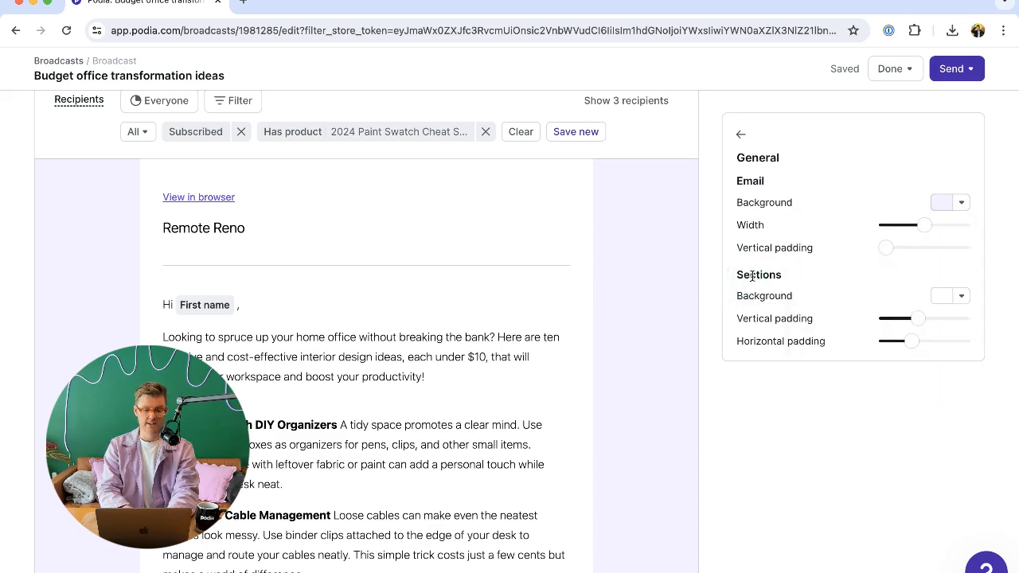
- Set the general background color of the email's sections to Site / Shade 4 (F4F0FF) and look over the result
{"action": "left_click", "coordinate": [962, 296]}
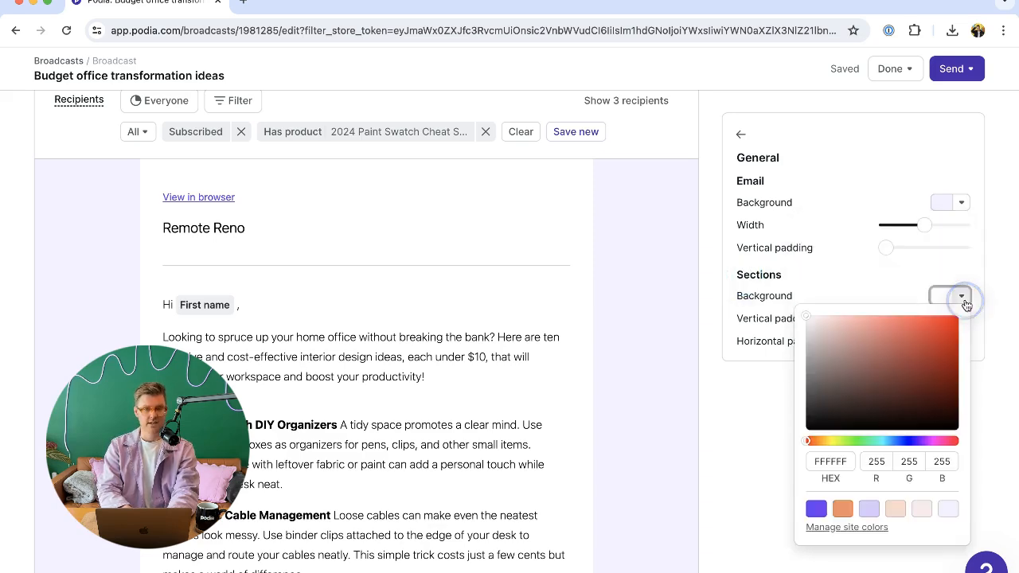
{"action": "left_click", "coordinate": [950, 518]}
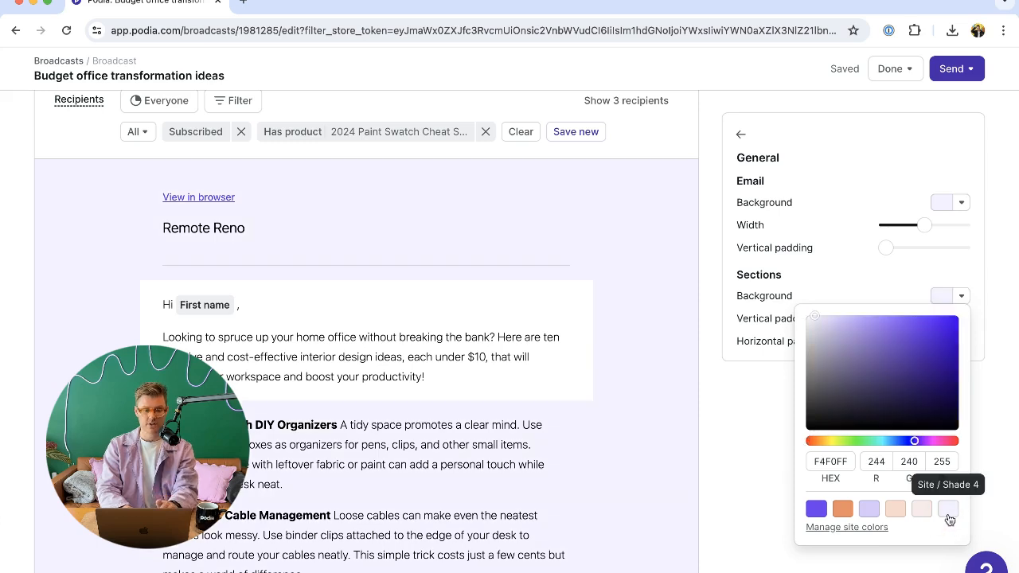
{"action": "left_click", "coordinate": [746, 437]}
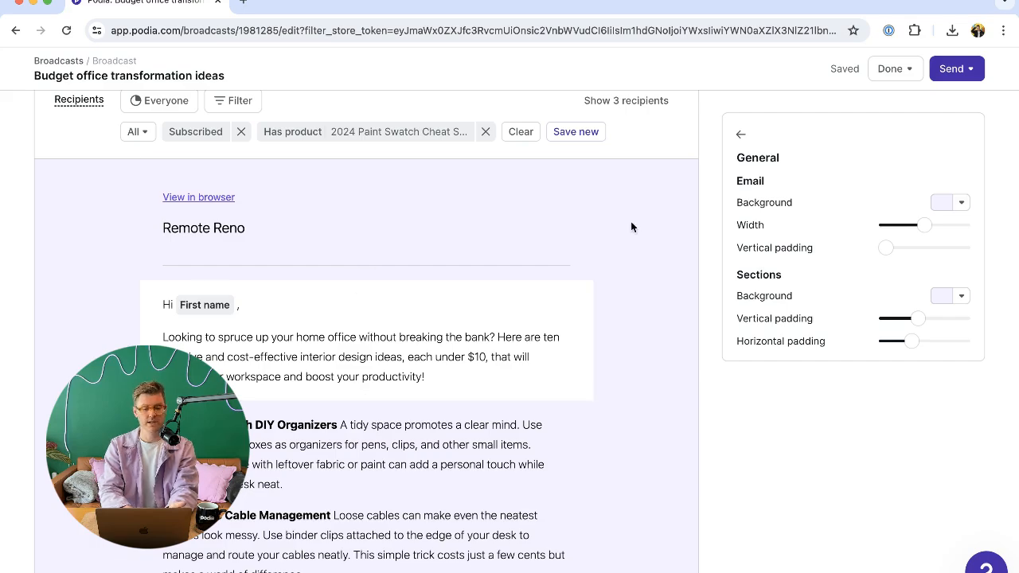
{"action": "scroll", "coordinate": [442, 253], "scroll_direction": "down", "scroll_amount": 12}
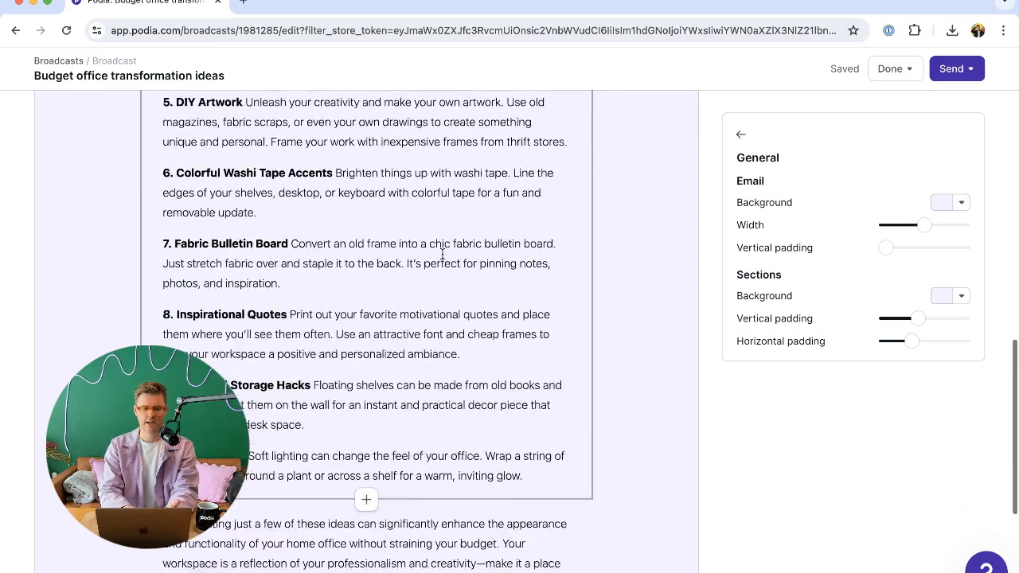
{"action": "scroll", "coordinate": [442, 254], "scroll_direction": "up", "scroll_amount": 15}
{"action": "scroll", "coordinate": [442, 253], "scroll_direction": "down", "scroll_amount": 5}
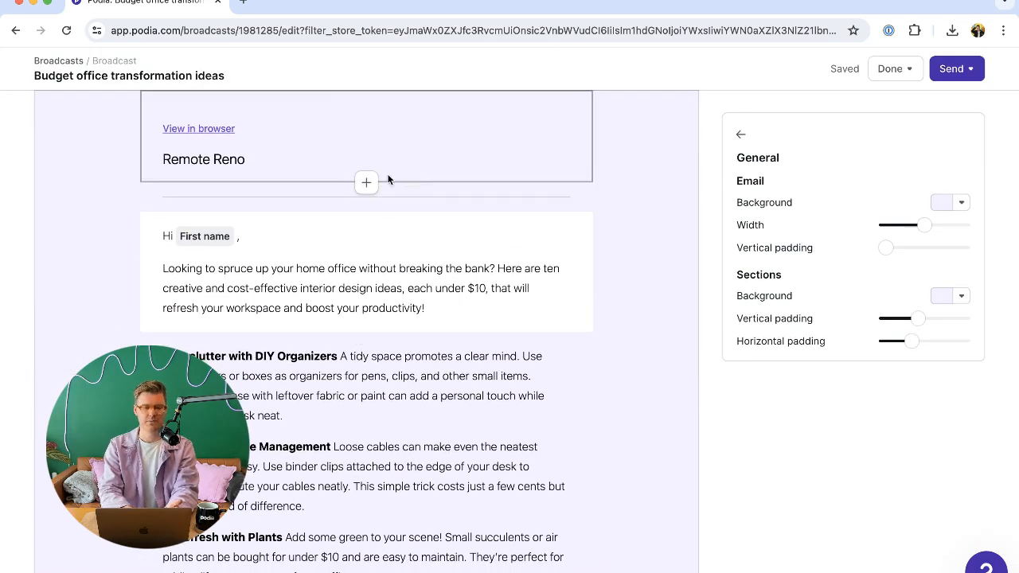
- Switch the email header from the site name to the site logo and reduce the logo's width to about half
{"action": "left_click", "coordinate": [311, 166]}
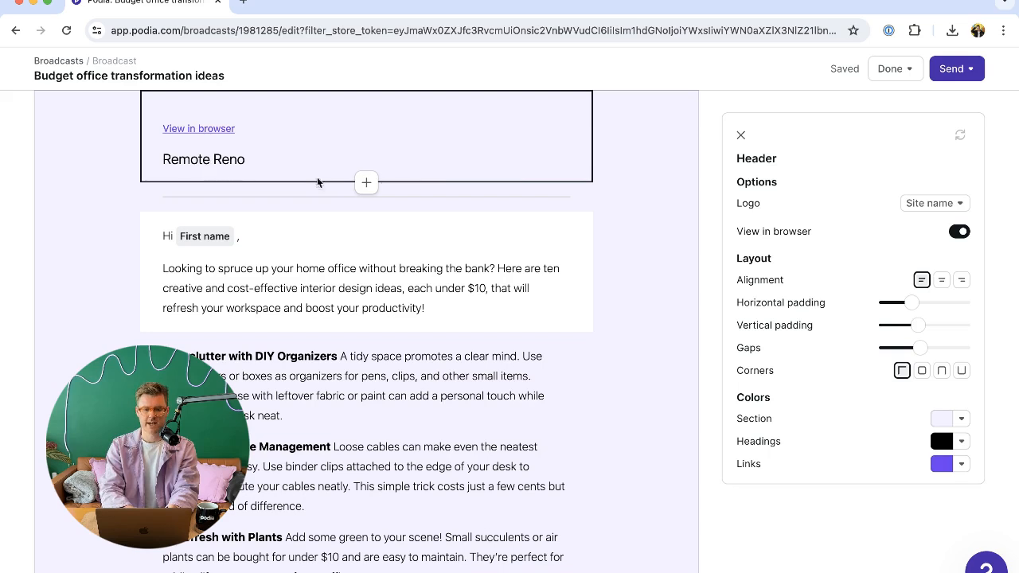
{"action": "left_click", "coordinate": [949, 204]}
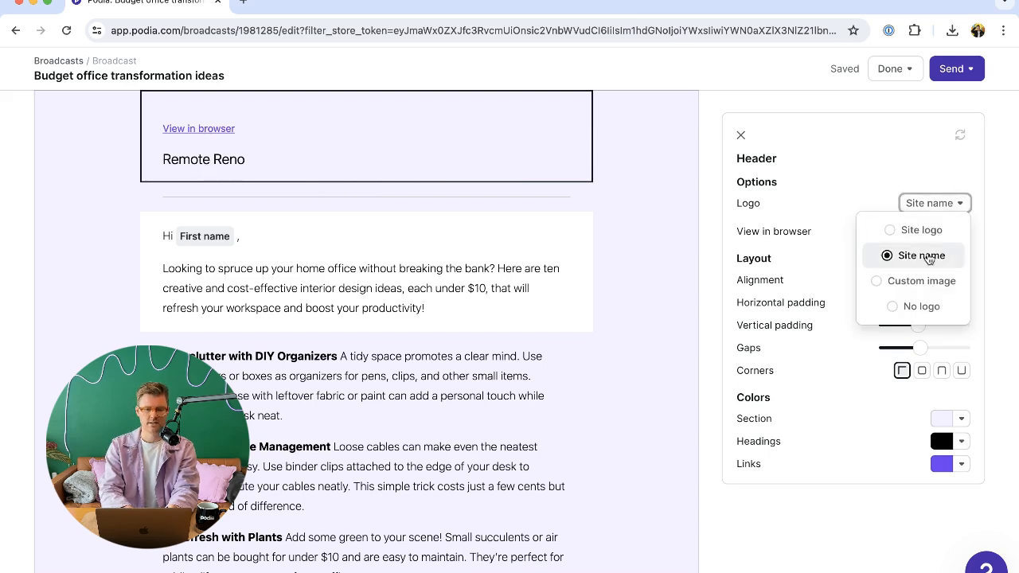
{"action": "left_click", "coordinate": [922, 230]}
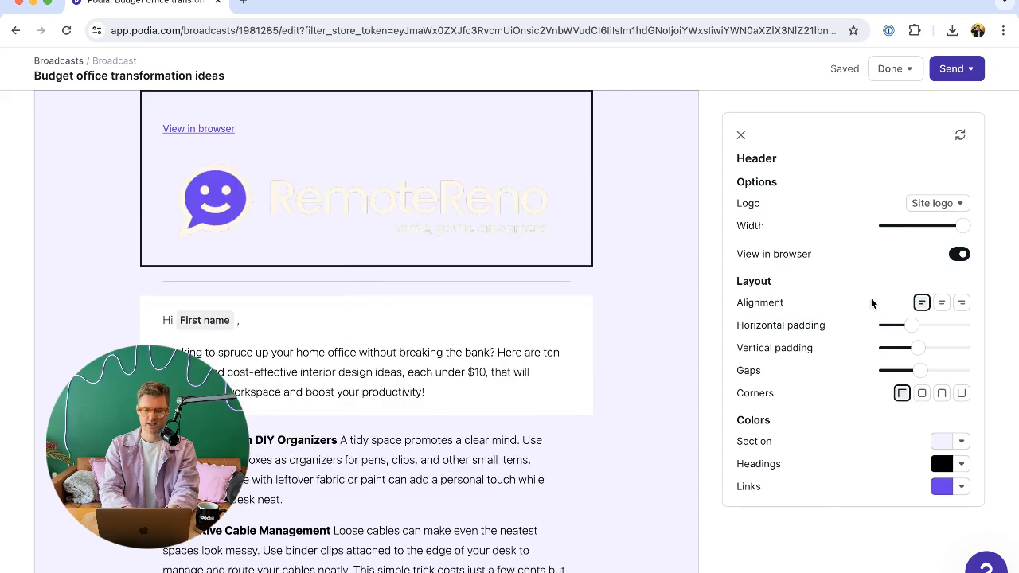
{"action": "left_click_drag", "start_coordinate": [968, 227], "coordinate": [921, 226]}
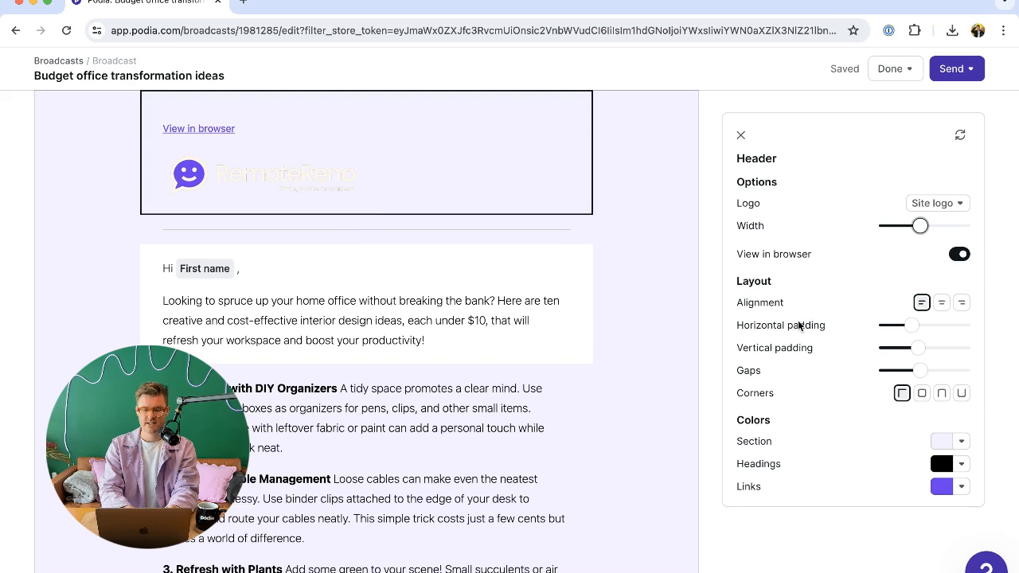
- Set the header's section color to Site / Accent 1 (7140F4)
{"action": "left_click", "coordinate": [961, 444]}
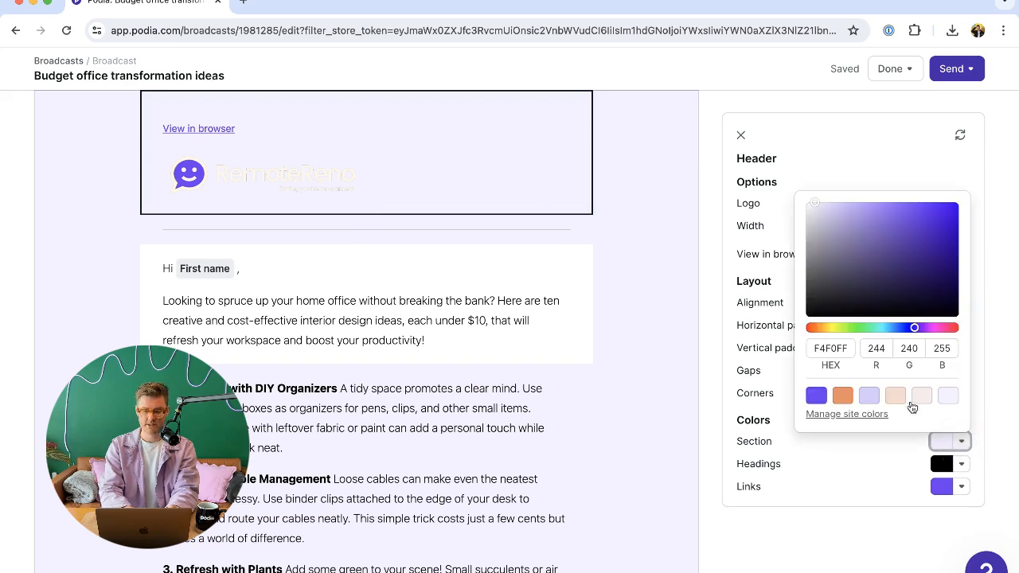
{"action": "left_click", "coordinate": [816, 396]}
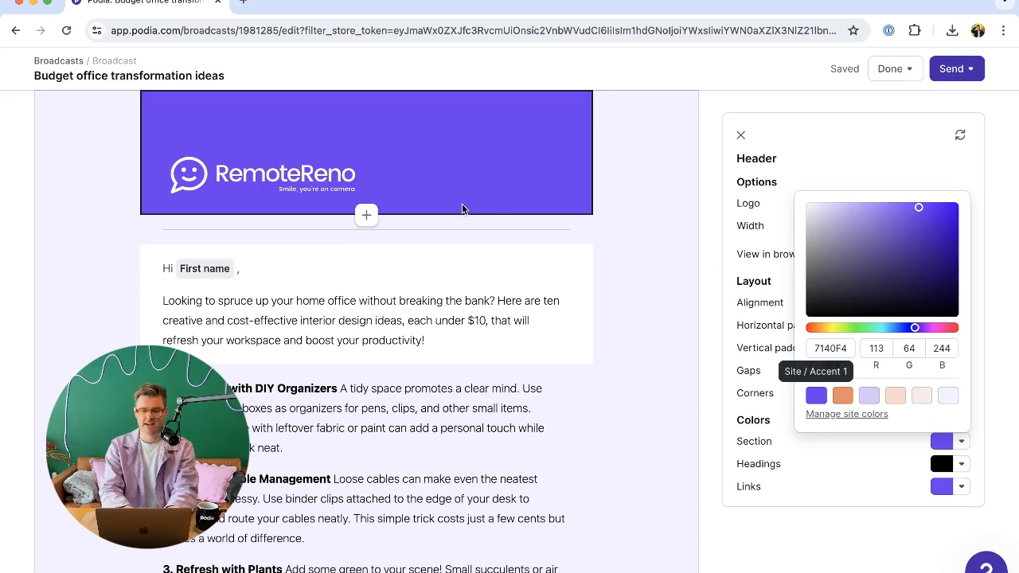
{"action": "left_click", "coordinate": [768, 227]}
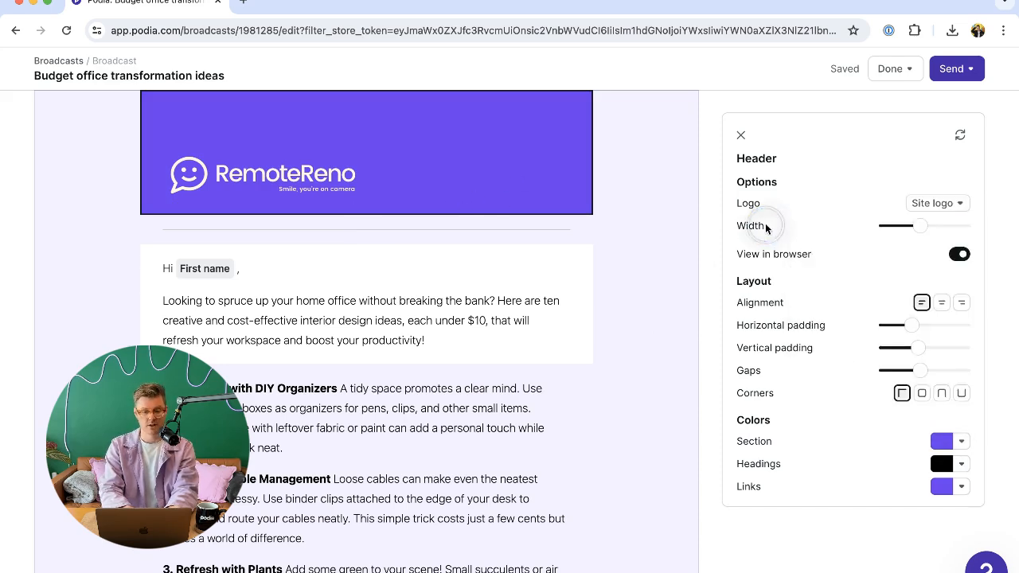
- Center the header's contents with the gaps at minimum, and set its link color to Site / Shade 4 (F4F0FF)
{"action": "left_click", "coordinate": [941, 303]}
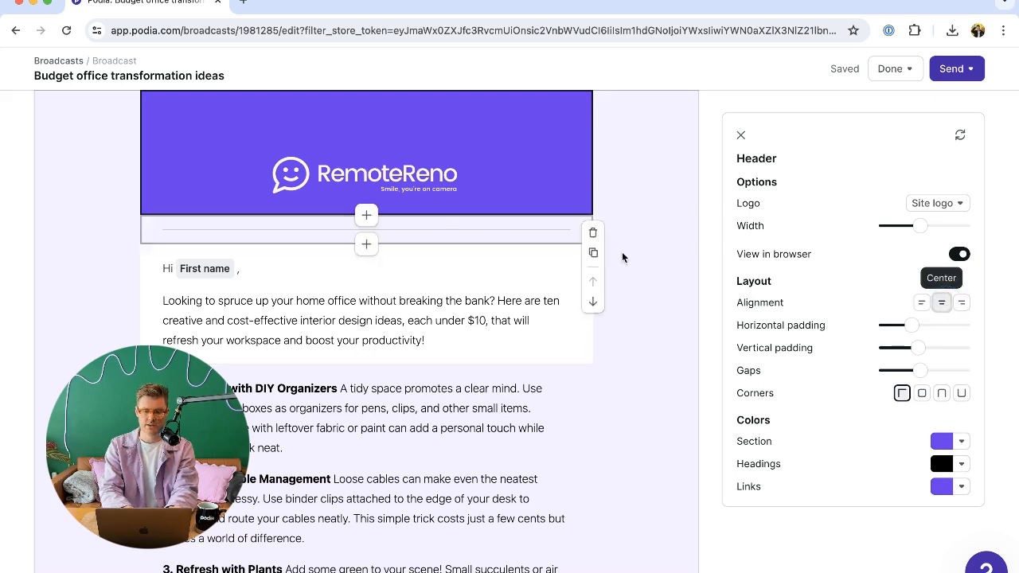
{"action": "left_click_drag", "start_coordinate": [920, 376], "coordinate": [882, 374]}
{"action": "left_click", "coordinate": [819, 389]}
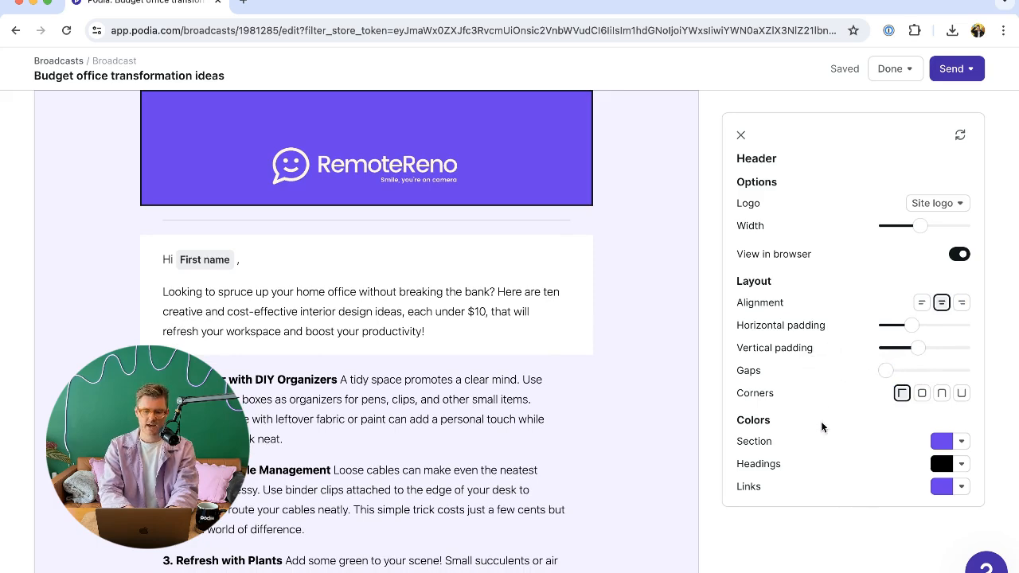
{"action": "left_click", "coordinate": [963, 484]}
{"action": "left_click", "coordinate": [944, 440]}
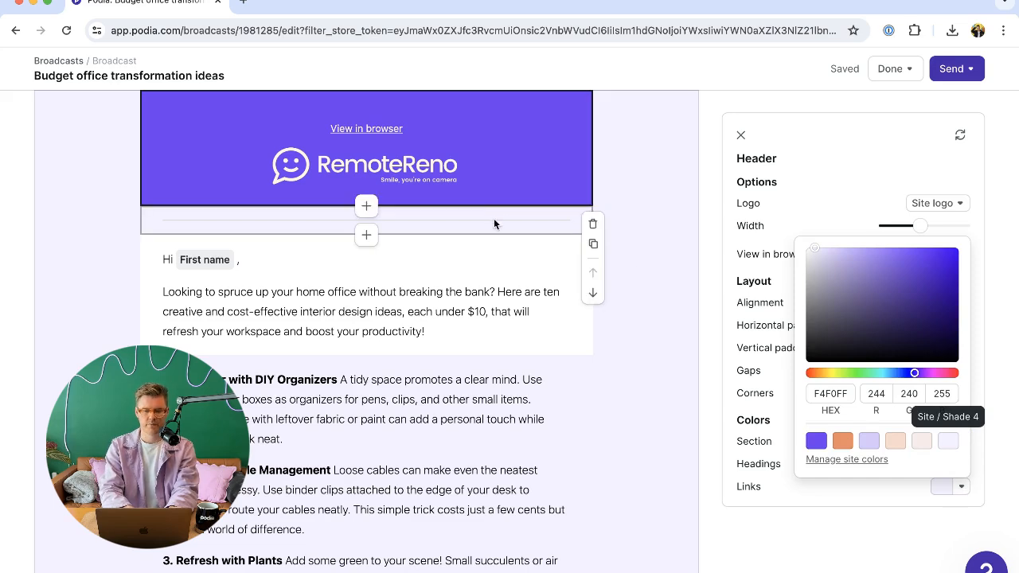
- Delete the divider section below the header and add an image section in its place
{"action": "left_click", "coordinate": [593, 226]}
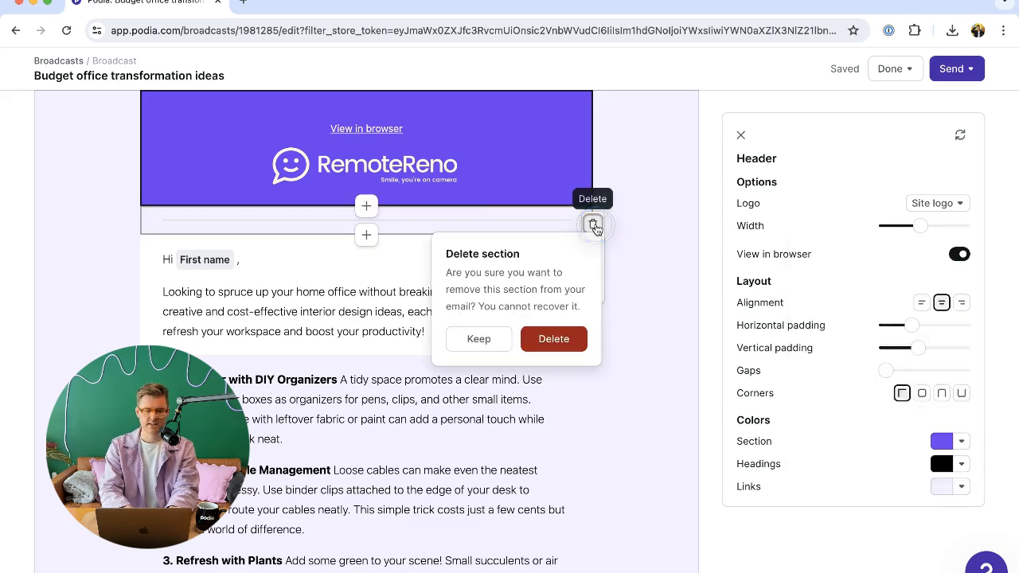
{"action": "left_click", "coordinate": [549, 337]}
{"action": "left_click", "coordinate": [366, 207]}
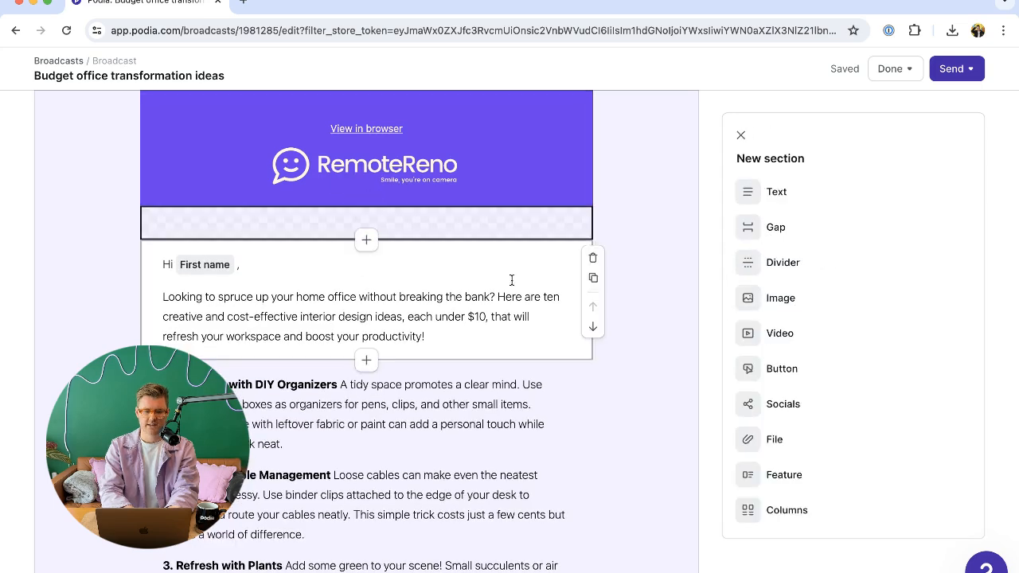
{"action": "left_click", "coordinate": [748, 297]}
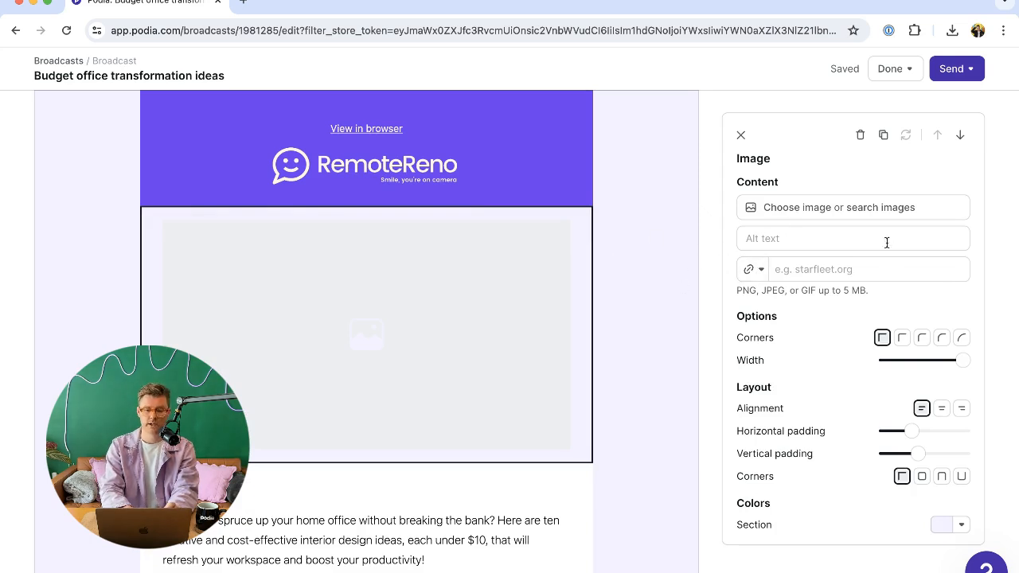
- Search Unsplash for "office" and insert the photo of people working at desks beside large city-view windows
{"action": "left_click", "coordinate": [874, 207]}
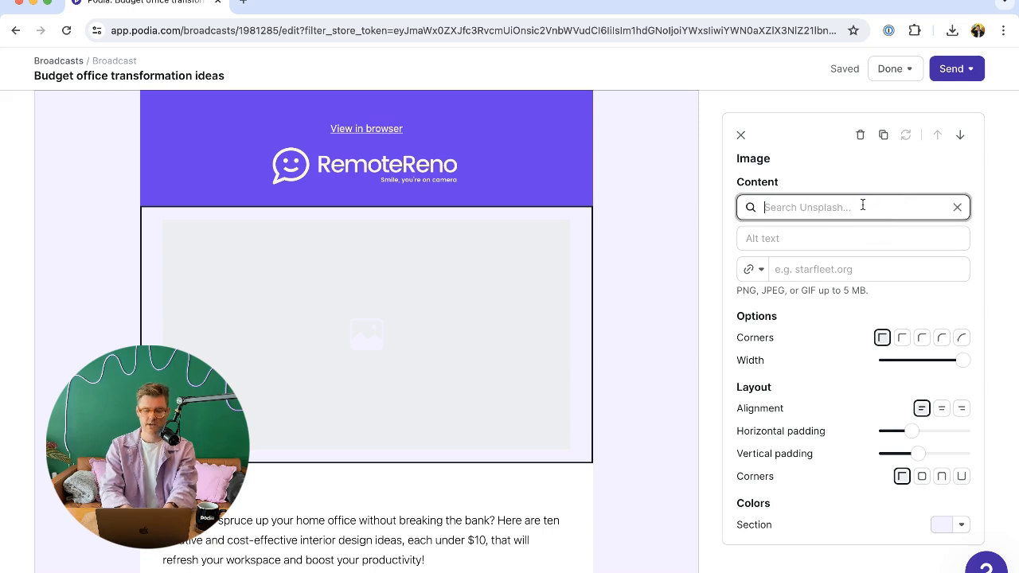
{"action": "type", "text": "office"}
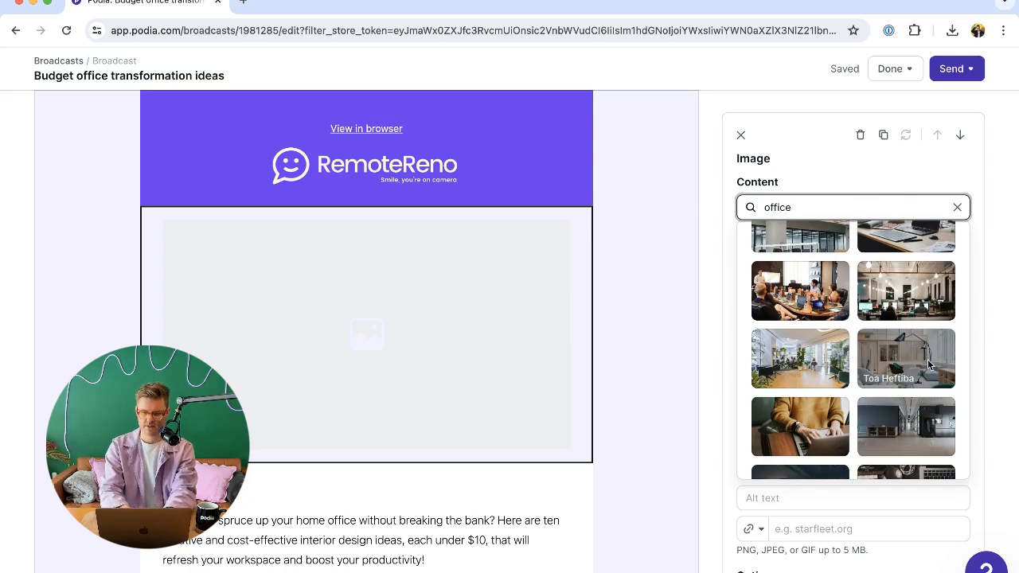
{"action": "scroll", "coordinate": [928, 364], "scroll_direction": "down", "scroll_amount": 5}
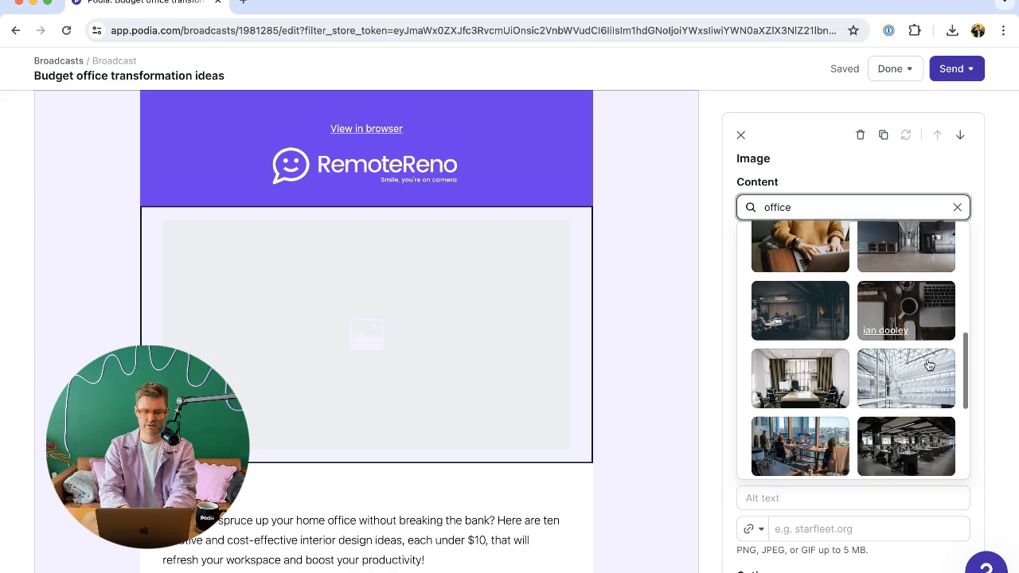
{"action": "left_click", "coordinate": [800, 432]}
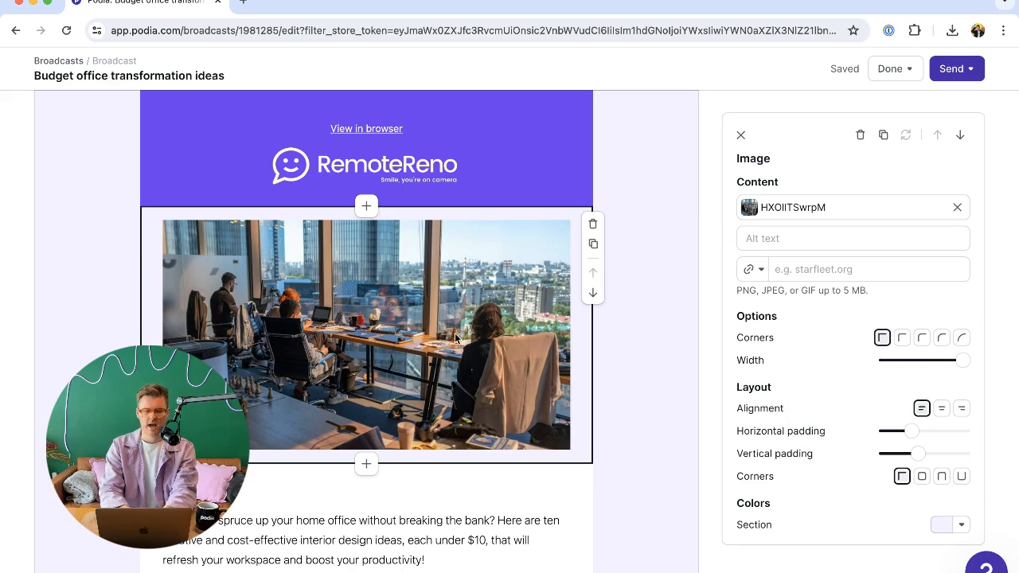
{"action": "scroll", "coordinate": [450, 338], "scroll_direction": "down", "scroll_amount": 1}
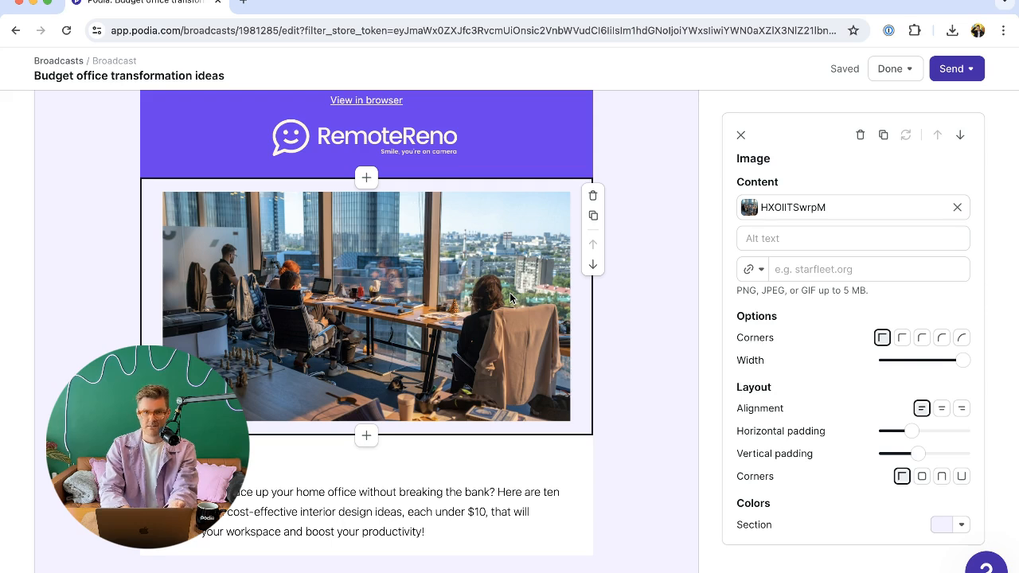
- Give the office image the second-largest corner rounding and increase the image section's vertical padding
{"action": "left_click", "coordinate": [804, 238]}
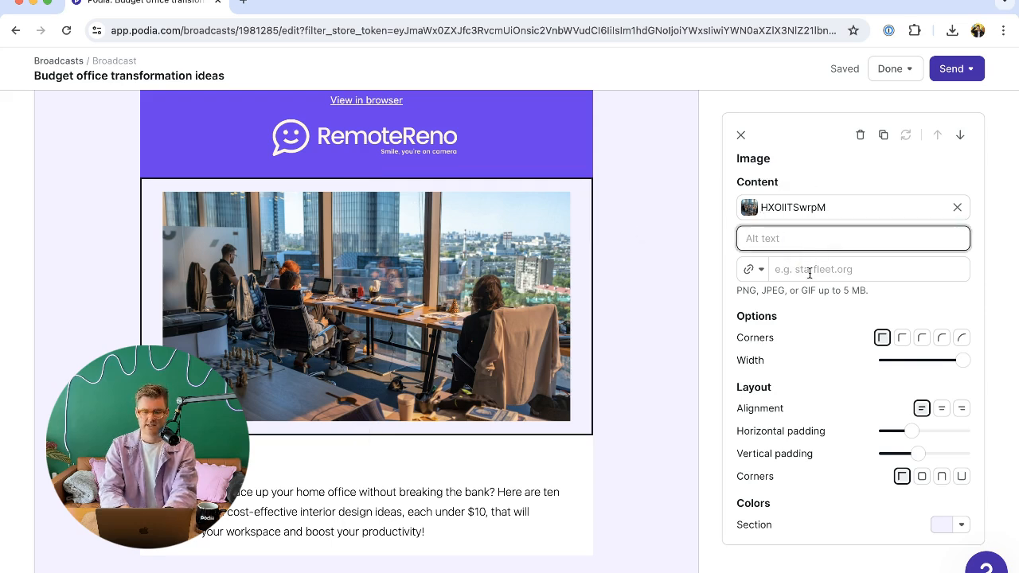
{"action": "left_click", "coordinate": [942, 337]}
{"action": "left_click", "coordinate": [960, 361]}
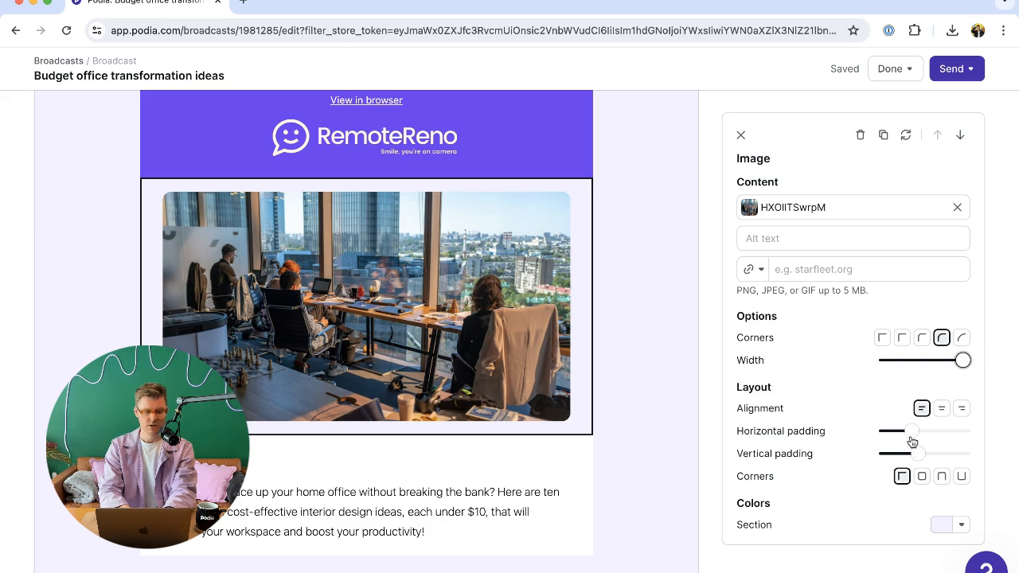
{"action": "left_click_drag", "start_coordinate": [912, 455], "coordinate": [944, 453]}
- Try Site / Accent 2 (EF8A64) as the image section's color and set it back to Site / Shade 4
{"action": "left_click", "coordinate": [962, 525]}
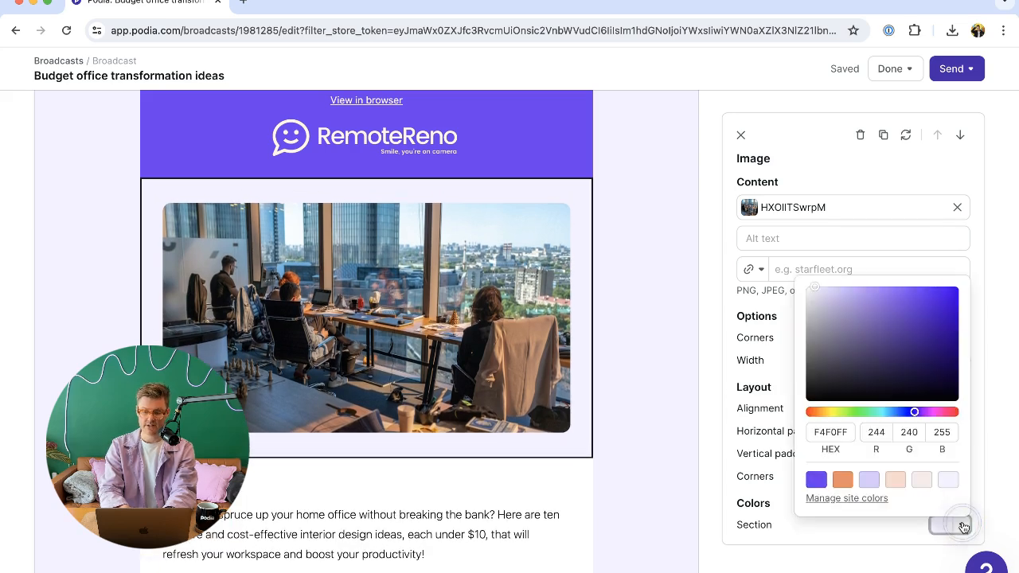
{"action": "left_click", "coordinate": [842, 480]}
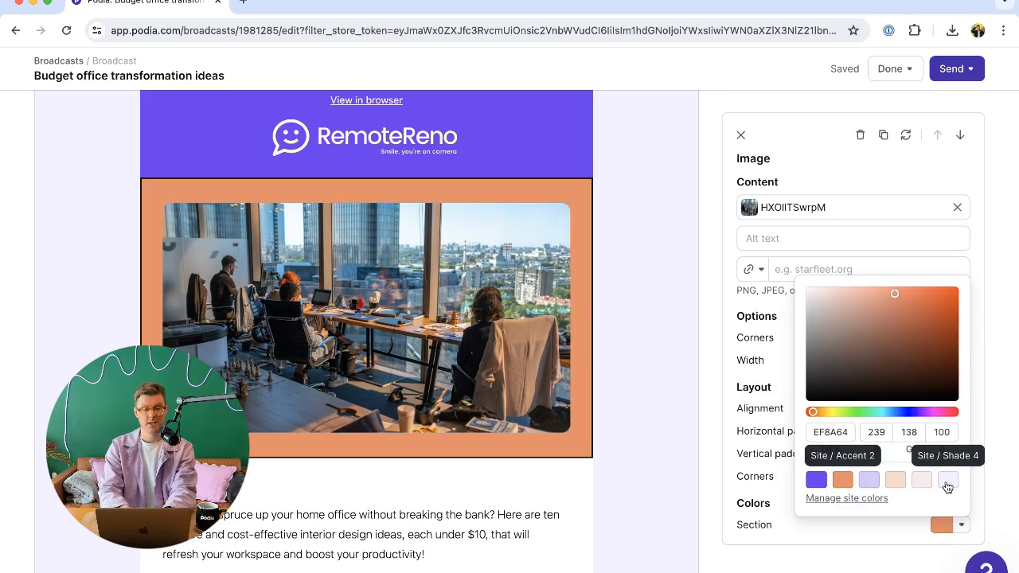
{"action": "left_click", "coordinate": [947, 482]}
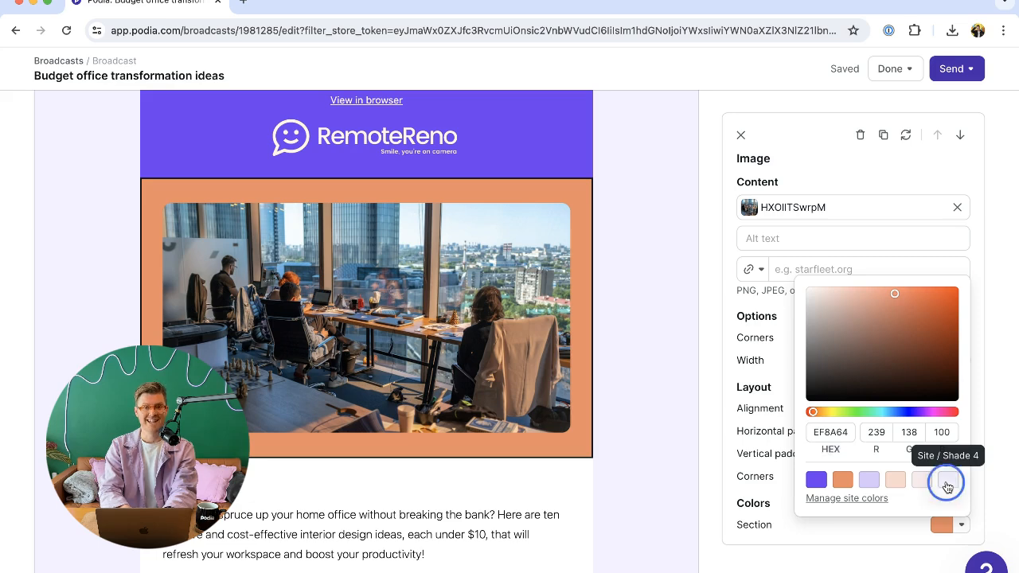
{"action": "left_click", "coordinate": [713, 469]}
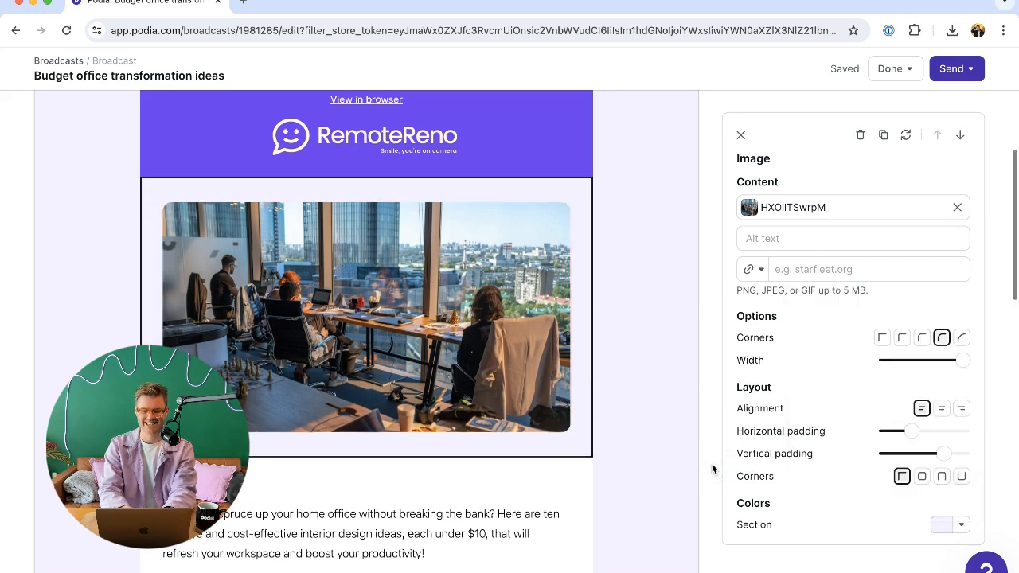
- Set the section color of the greeting and introduction text to Site / Shade 4 (F4F0FF)
{"action": "scroll", "coordinate": [712, 464], "scroll_direction": "down", "scroll_amount": 2}
{"action": "scroll", "coordinate": [590, 373], "scroll_direction": "down", "scroll_amount": 3}
{"action": "scroll", "coordinate": [590, 373], "scroll_direction": "down", "scroll_amount": 5}
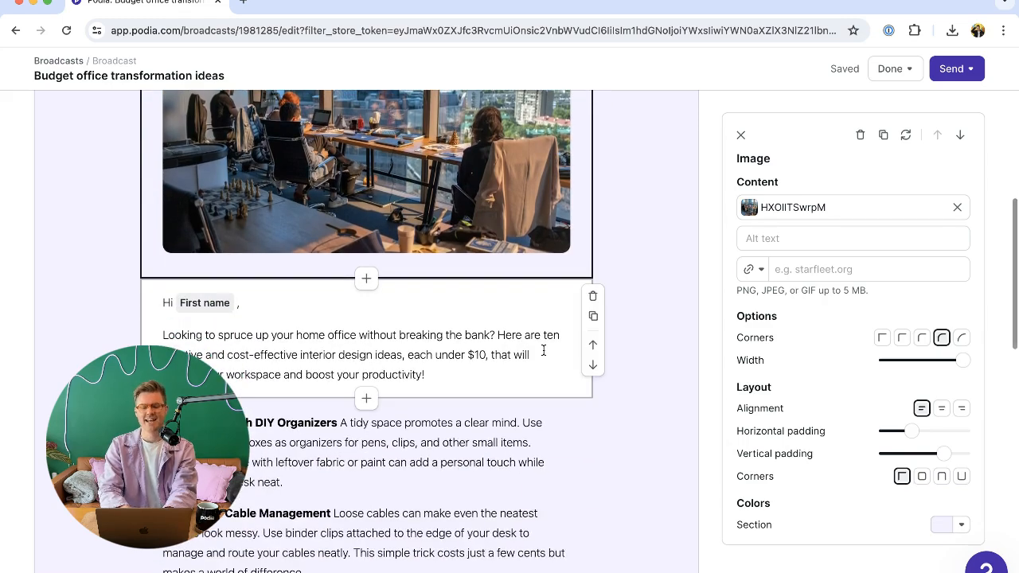
{"action": "left_click", "coordinate": [573, 280]}
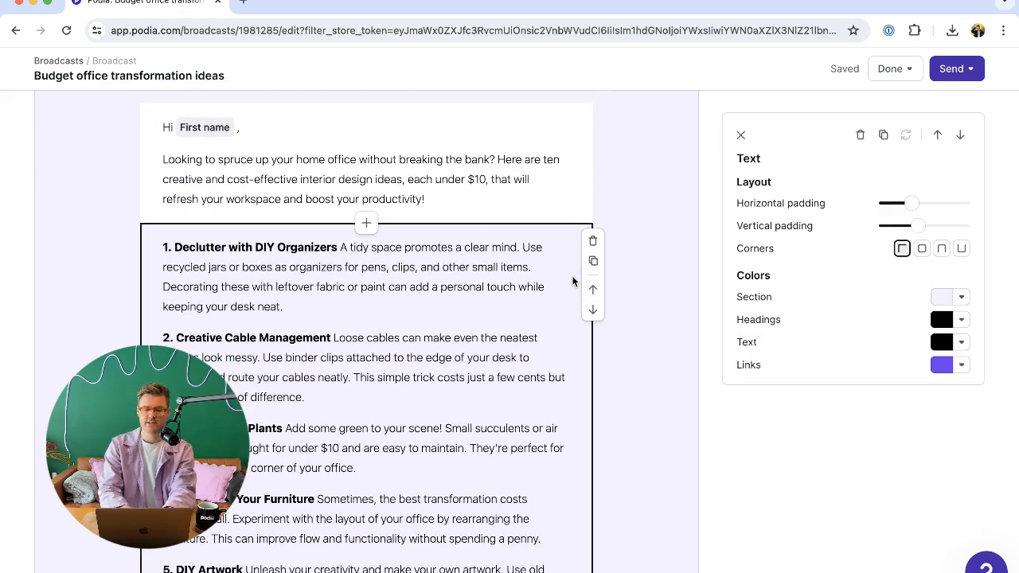
{"action": "scroll", "coordinate": [453, 160], "scroll_direction": "up", "scroll_amount": 3}
{"action": "left_click", "coordinate": [446, 199]}
{"action": "left_click", "coordinate": [959, 297]}
{"action": "left_click", "coordinate": [949, 510]}
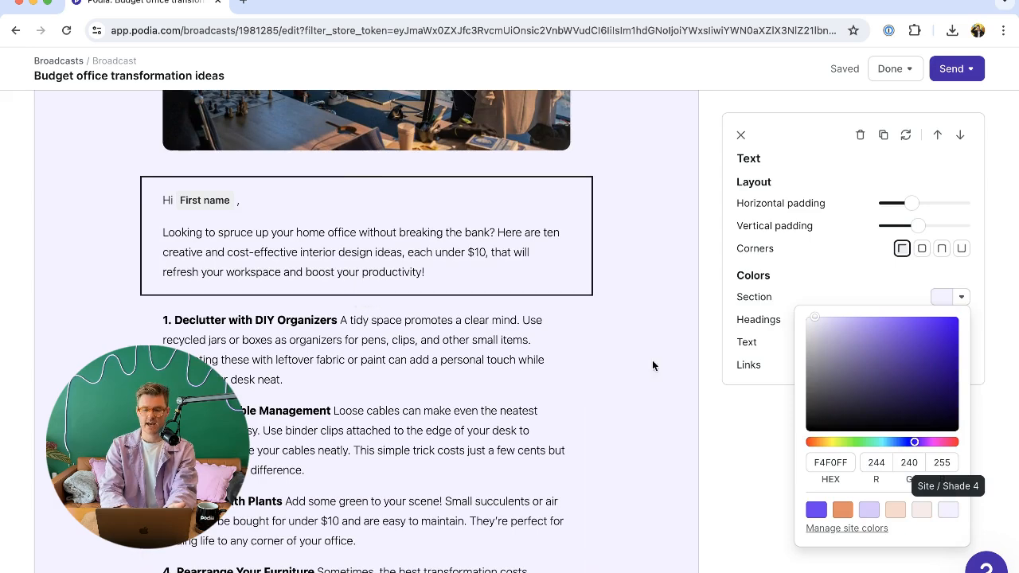
- Try Site / Accent 1 (7140F4) as the text color of the greeting and introduction, and return it to near-black 010101
{"action": "left_click", "coordinate": [730, 387]}
{"action": "left_click", "coordinate": [963, 344]}
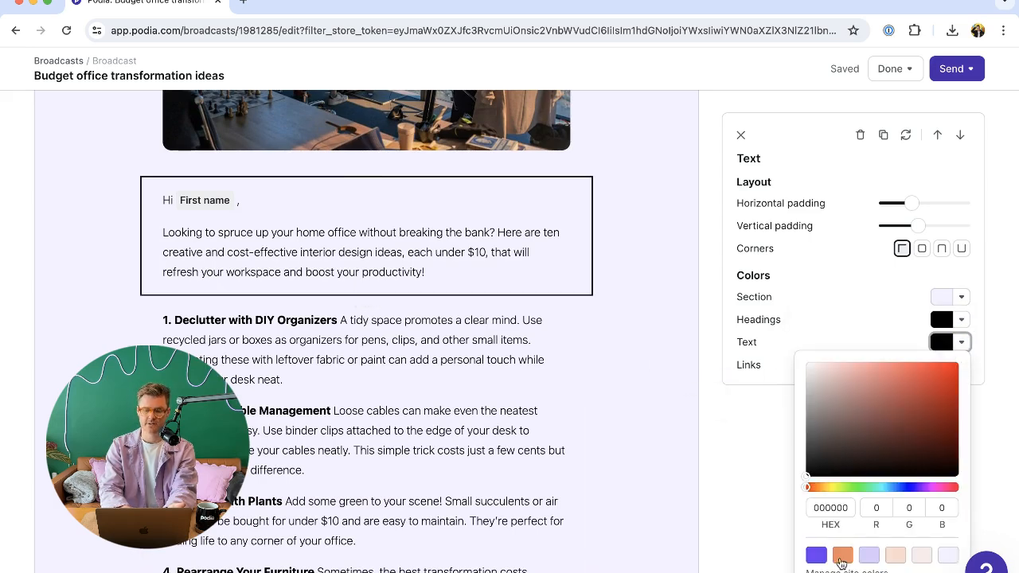
{"action": "left_click", "coordinate": [816, 555]}
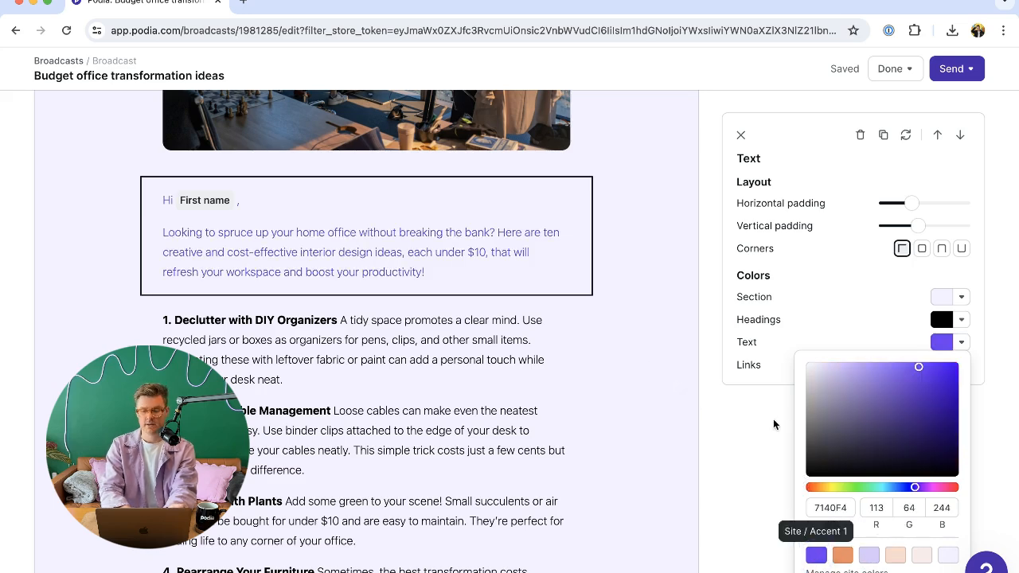
{"action": "mouse_move", "coordinate": [820, 369]}
{"action": "left_mouse_down"}
{"action": "mouse_move", "coordinate": [805, 473]}
{"action": "mouse_move", "coordinate": [743, 467]}
{"action": "left_mouse_up"}
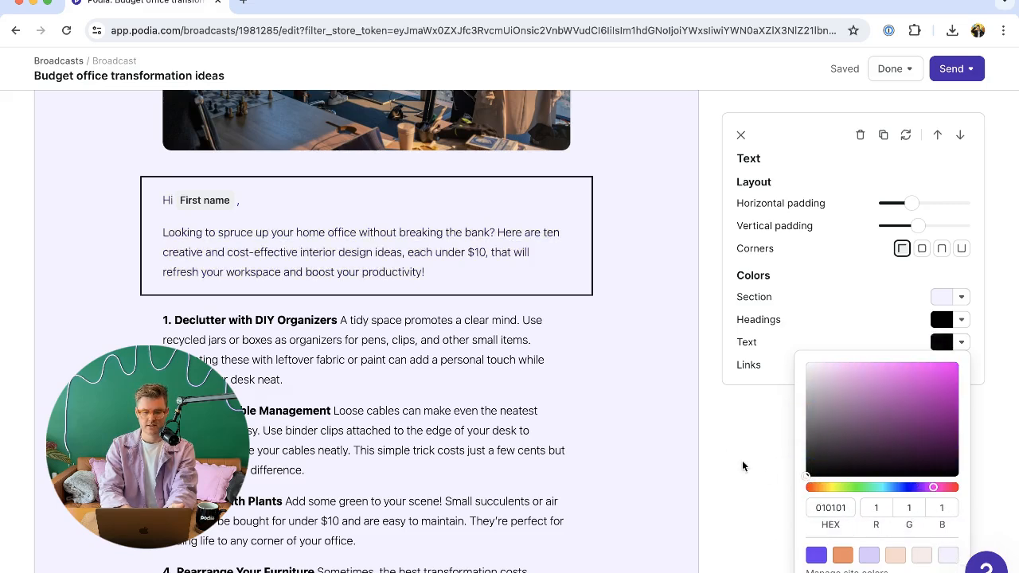
- Set the section color of the ten numbered office tips to the light purple site swatch, third in the palette
{"action": "left_click", "coordinate": [420, 375]}
{"action": "scroll", "coordinate": [420, 375], "scroll_direction": "down", "scroll_amount": 3}
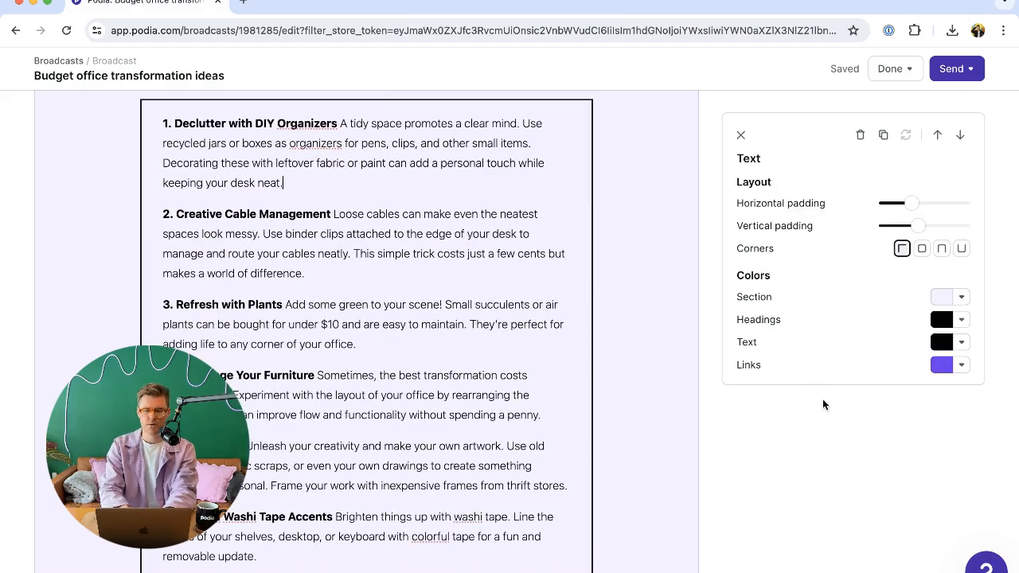
{"action": "left_click", "coordinate": [961, 297]}
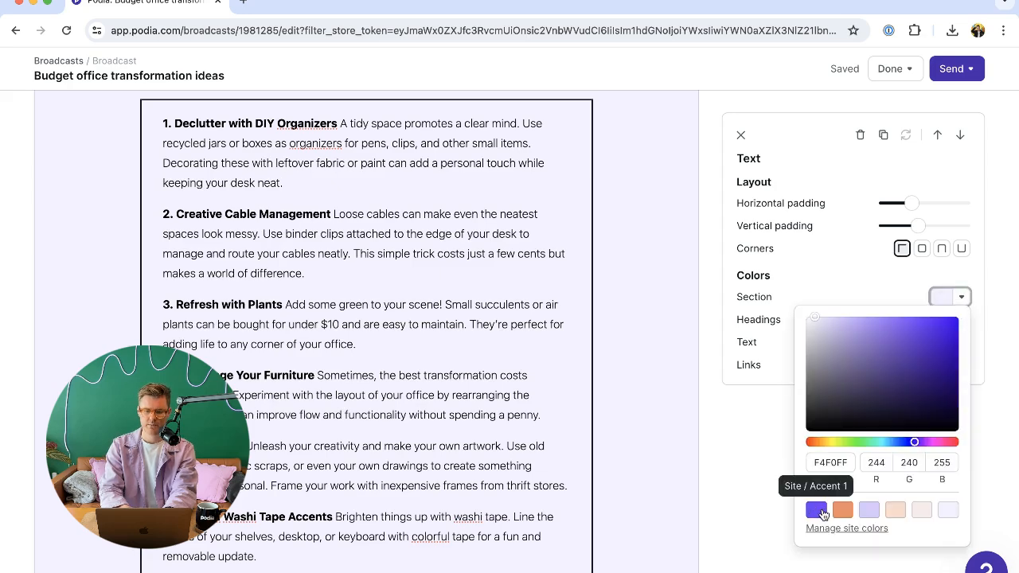
{"action": "left_click", "coordinate": [869, 510]}
{"action": "scroll", "coordinate": [583, 408], "scroll_direction": "up", "scroll_amount": 1}
{"action": "left_click", "coordinate": [637, 411]}
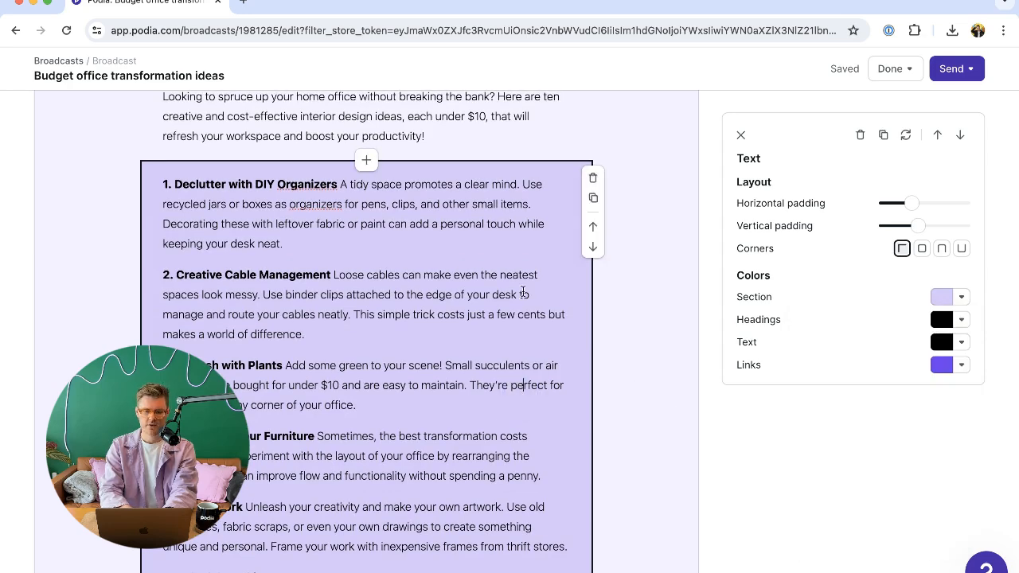
{"action": "left_click", "coordinate": [499, 146]}
{"action": "scroll", "coordinate": [493, 263], "scroll_direction": "up", "scroll_amount": 10}
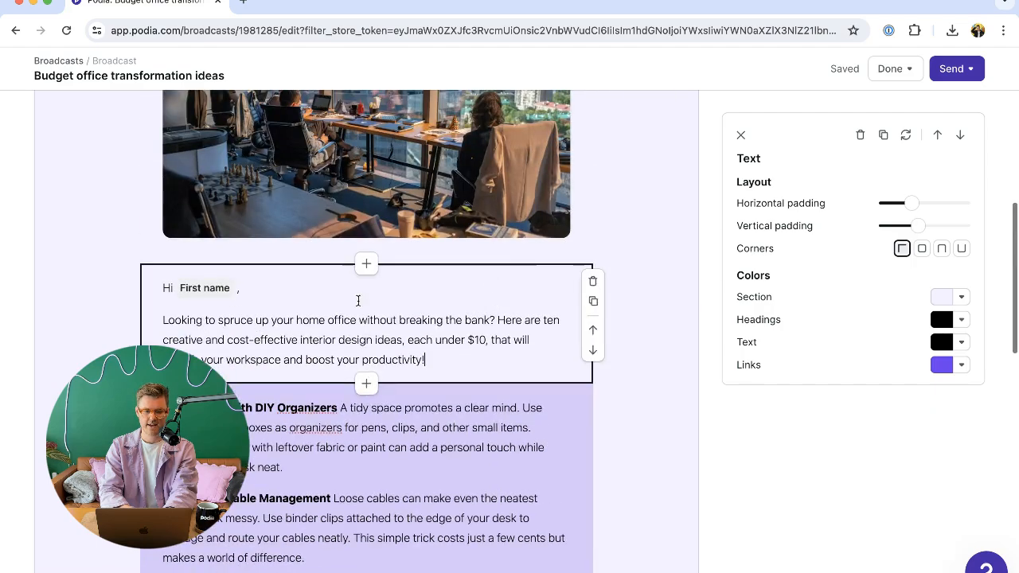
{"action": "scroll", "coordinate": [521, 281], "scroll_direction": "down", "scroll_amount": 10}
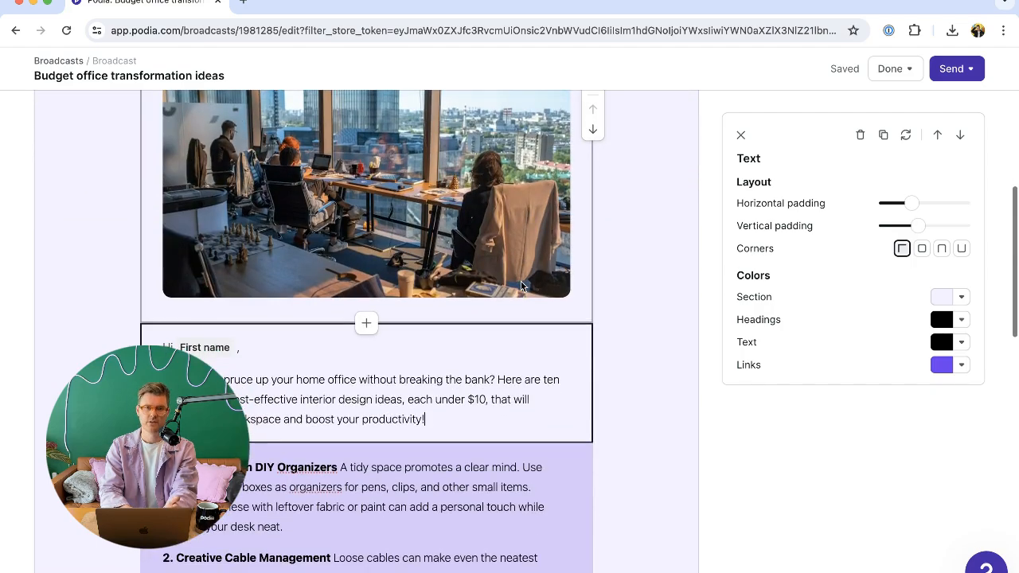
{"action": "scroll", "coordinate": [521, 281], "scroll_direction": "down", "scroll_amount": 10}
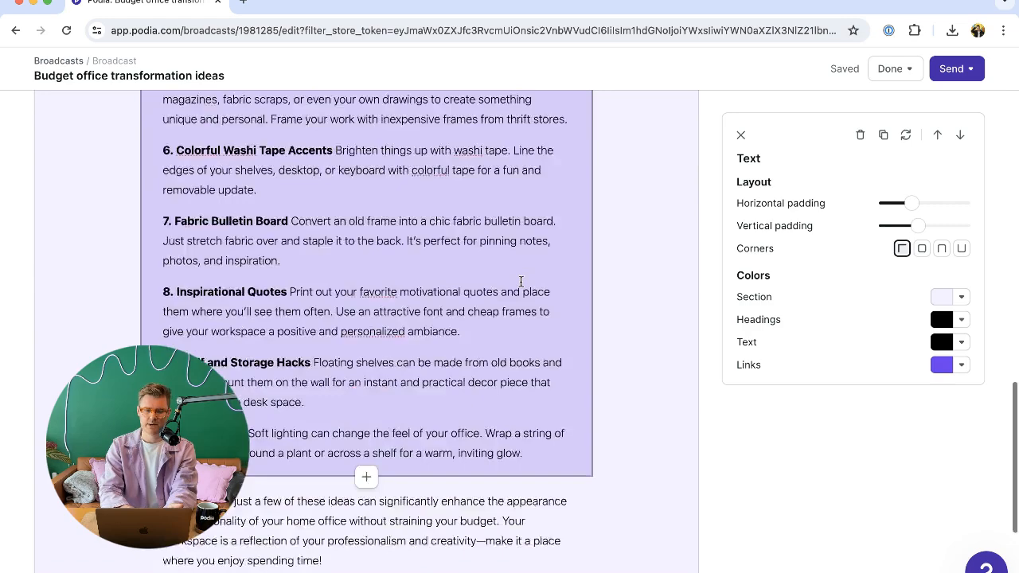
{"action": "left_click", "coordinate": [414, 282]}
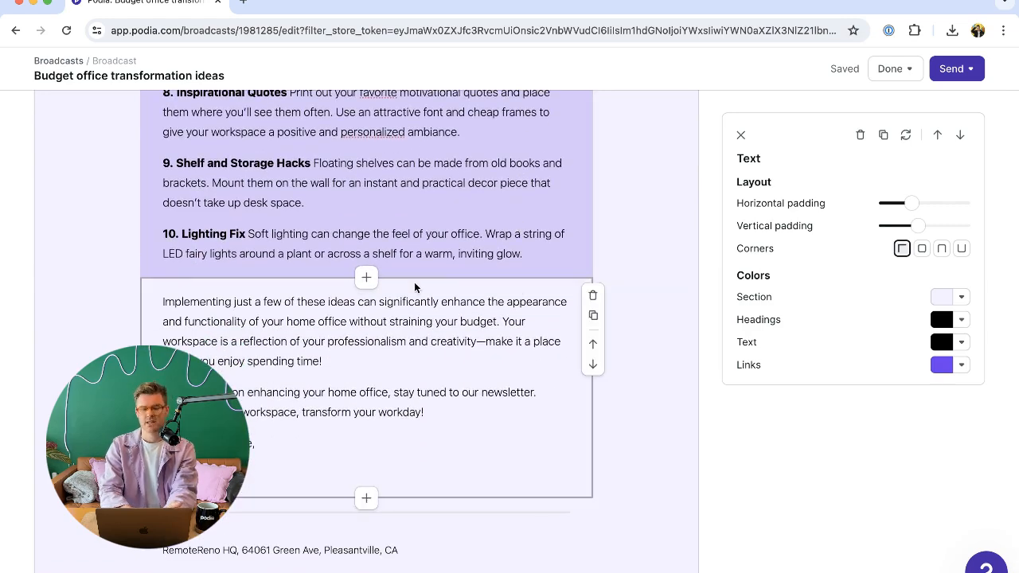
{"action": "scroll", "coordinate": [414, 282], "scroll_direction": "down", "scroll_amount": 1}
{"action": "left_click", "coordinate": [366, 443]}
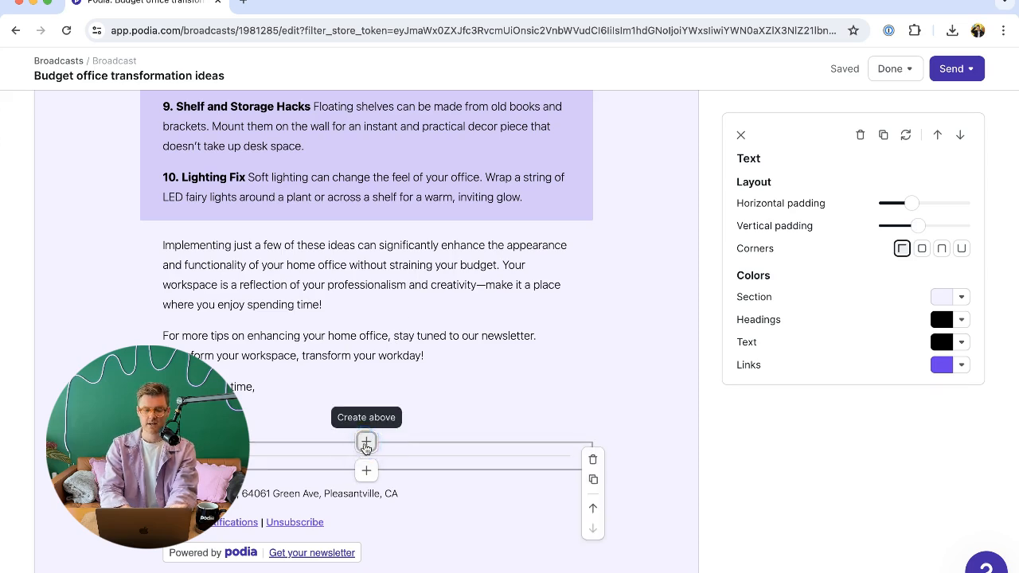
{"action": "left_click", "coordinate": [366, 442]}
{"action": "left_click", "coordinate": [801, 343]}
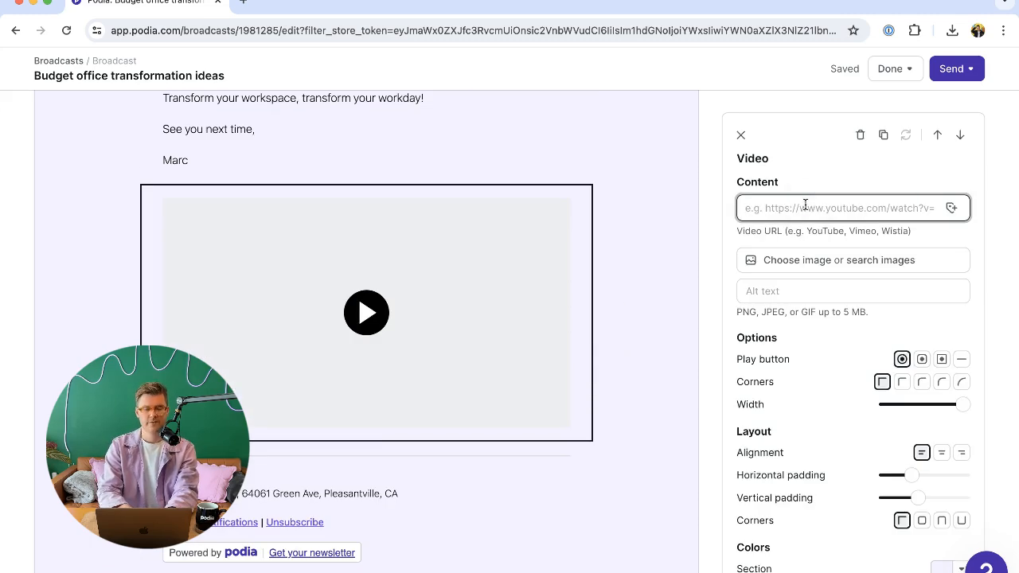
{"action": "type", "text": "https://www.youtube.com/watch?v=KvwJ0fC757I"}
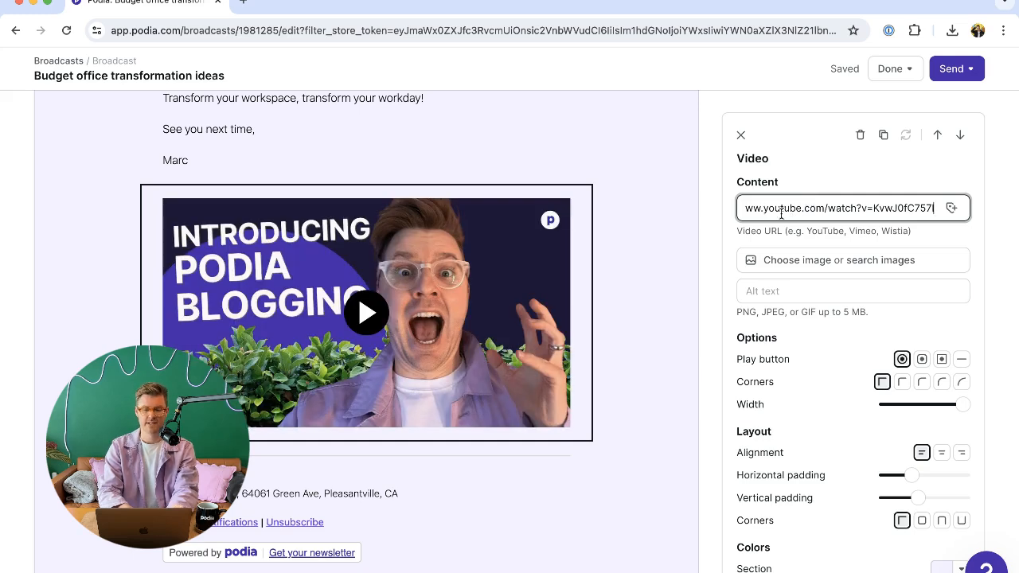
{"action": "left_click_drag", "start_coordinate": [762, 208], "coordinate": [898, 208]}
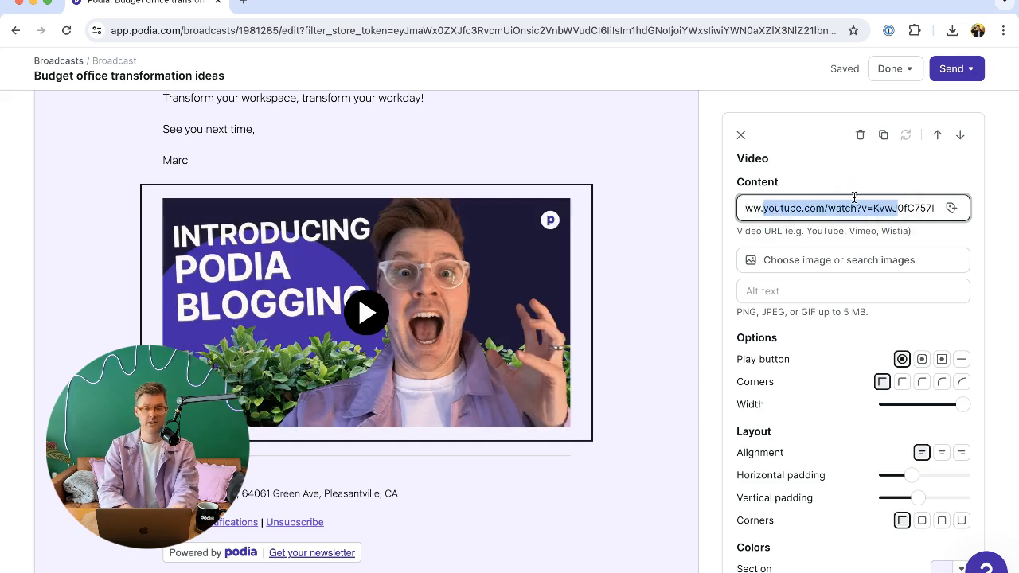
{"action": "left_click", "coordinate": [851, 188]}
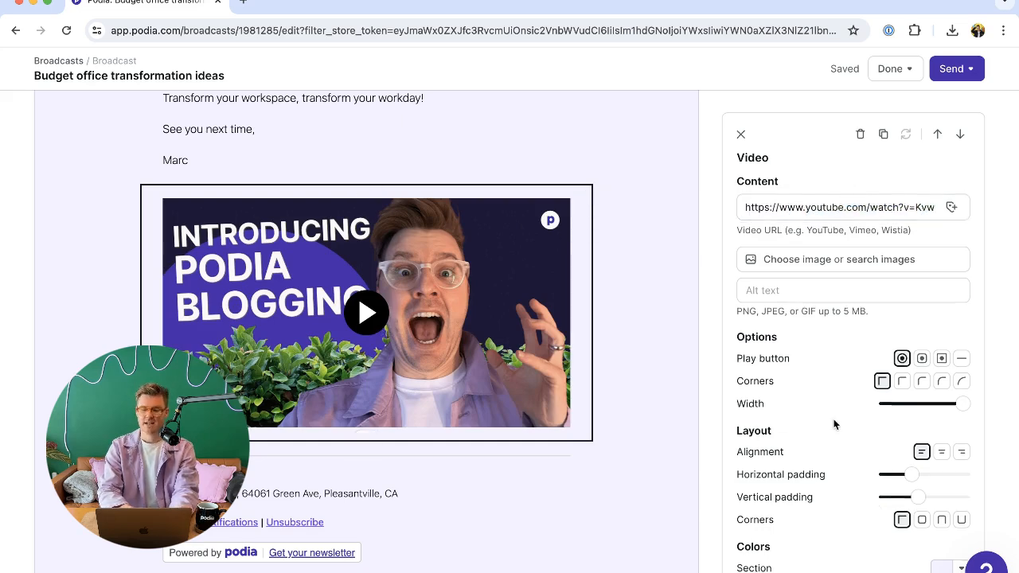
- Style the video's play button as a Rounded Rectangle with a Site / Accent 2 (EF8A64) background and Site / Shade 2 (FCDACD) label
{"action": "scroll", "coordinate": [924, 370], "scroll_direction": "down", "scroll_amount": 1}
{"action": "left_click", "coordinate": [922, 323]}
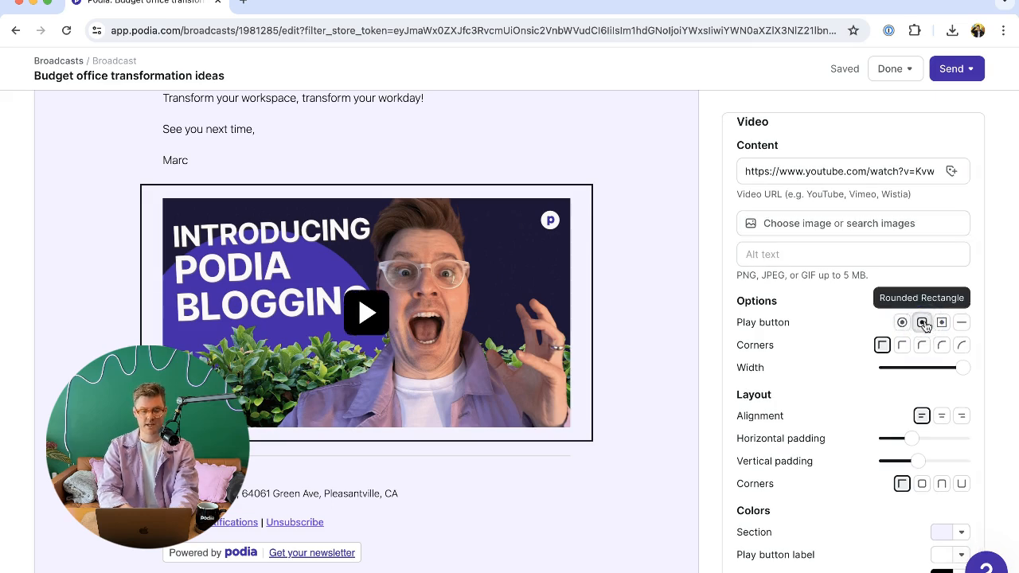
{"action": "scroll", "coordinate": [922, 320], "scroll_direction": "down", "scroll_amount": 1}
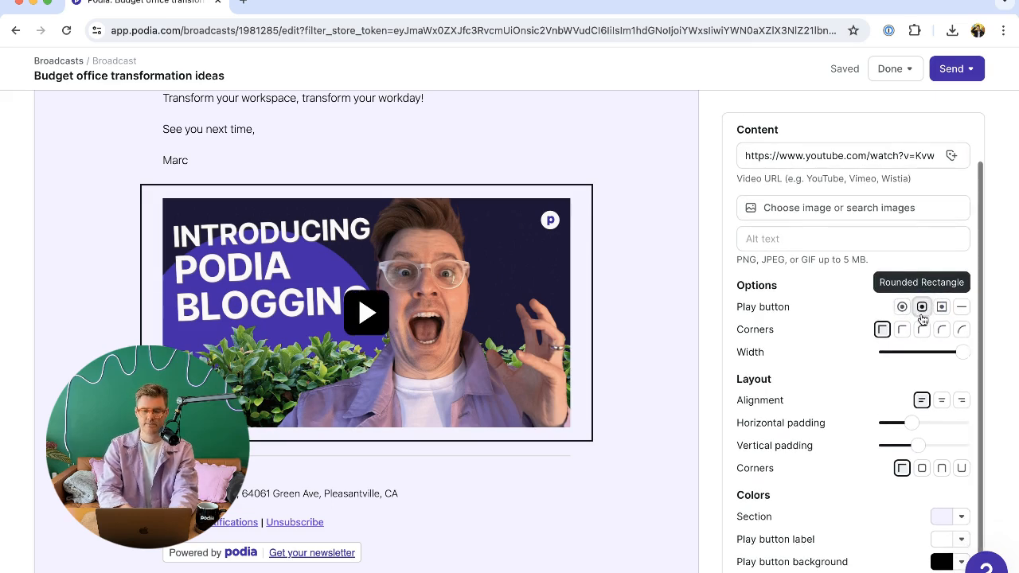
{"action": "left_click", "coordinate": [951, 562]}
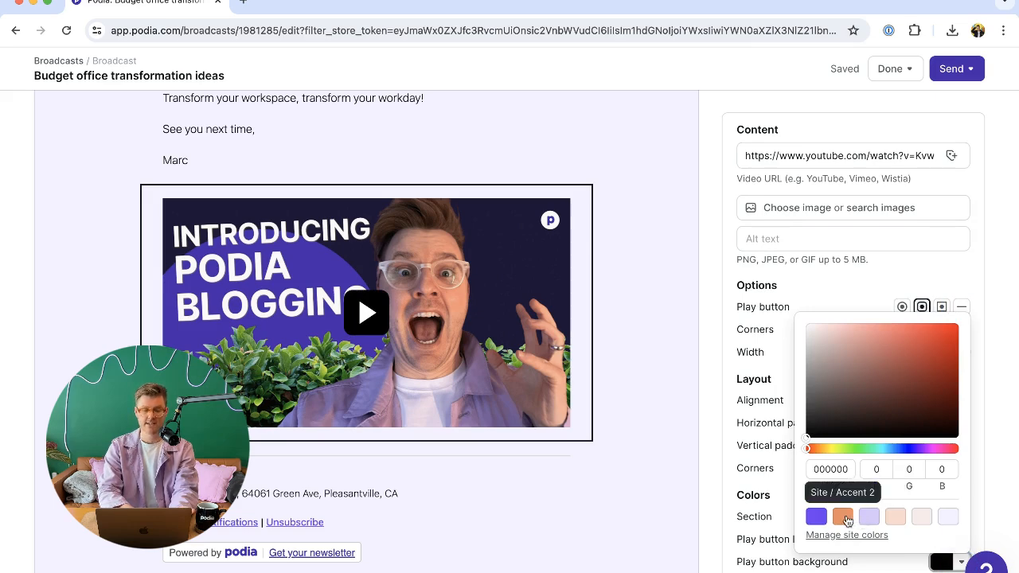
{"action": "left_click", "coordinate": [847, 520]}
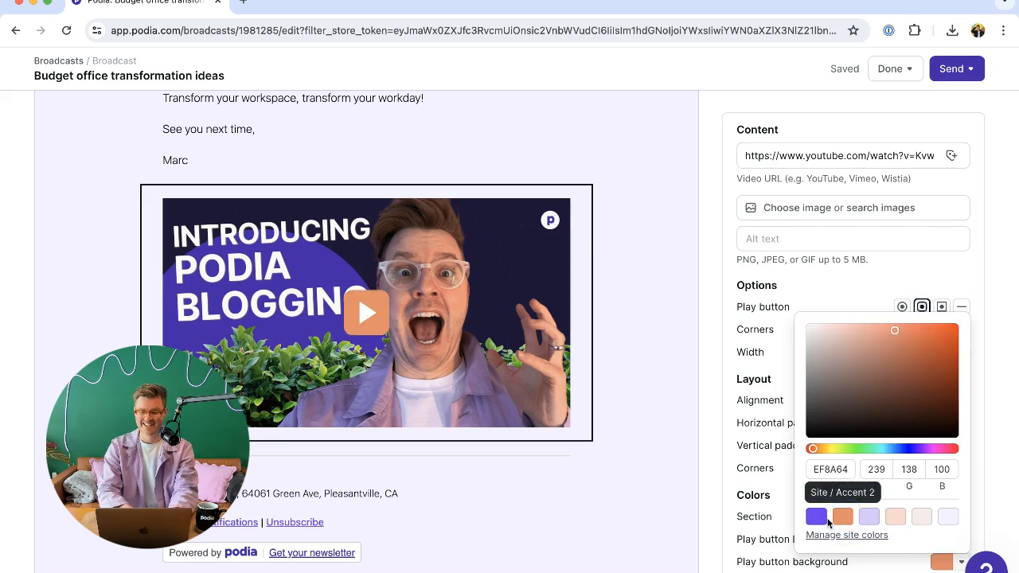
{"action": "left_click", "coordinate": [784, 562]}
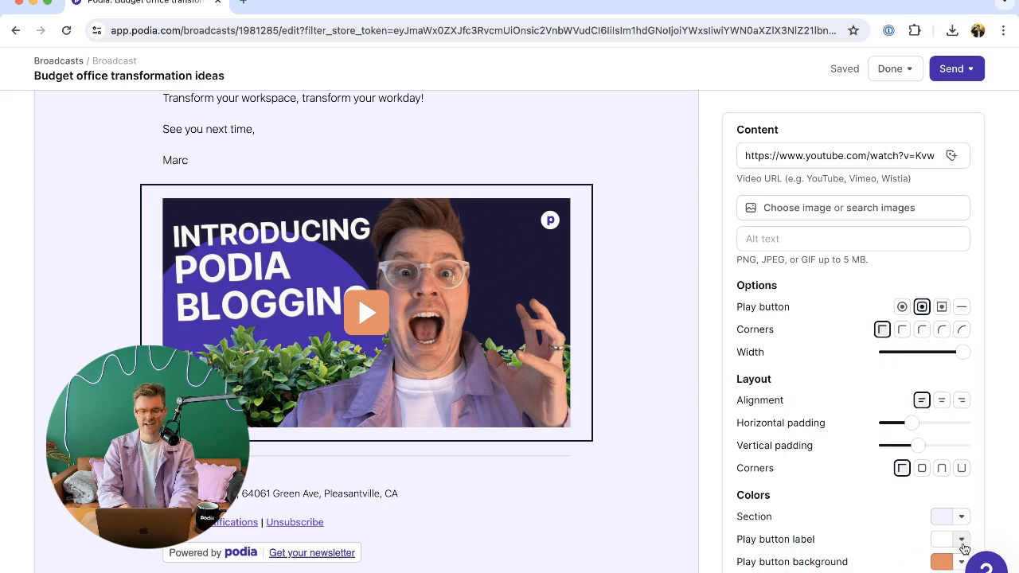
{"action": "left_click", "coordinate": [962, 539]}
{"action": "left_click", "coordinate": [896, 495]}
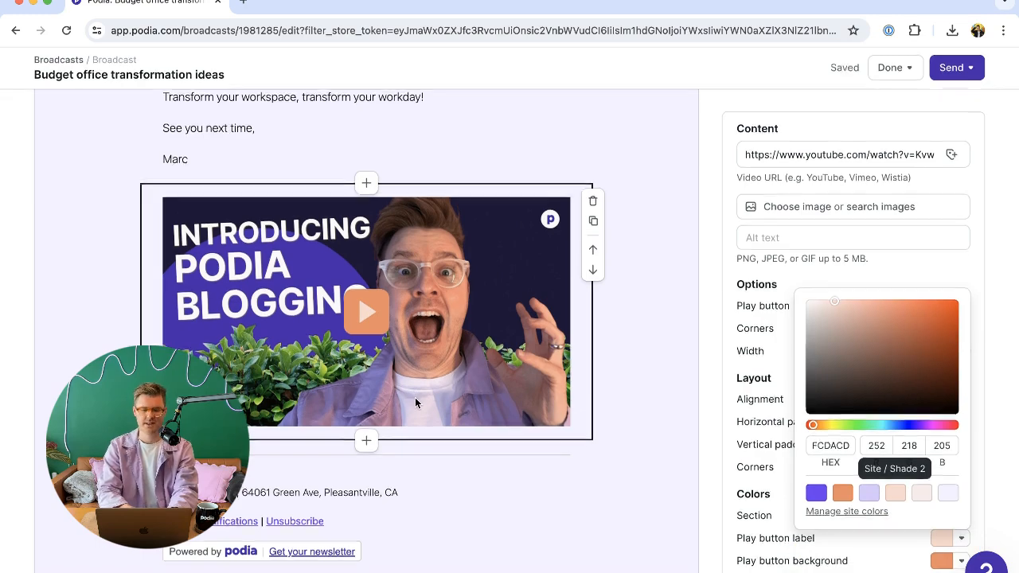
- Delete the divider below the video, and slightly increase the video section's horizontal padding while raising its vertical padding to the maximum
{"action": "left_click", "coordinate": [592, 460]}
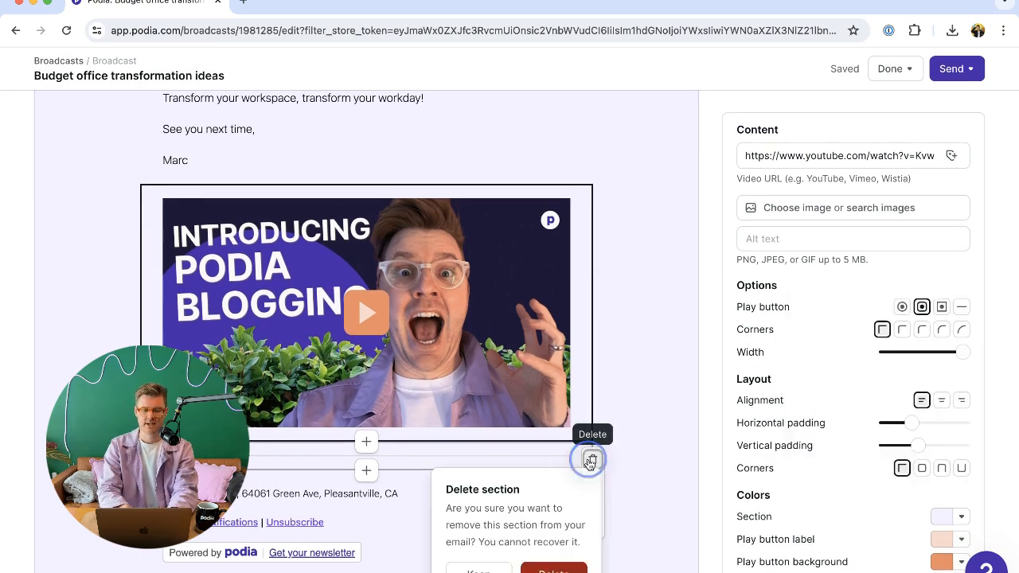
{"action": "left_click", "coordinate": [545, 566]}
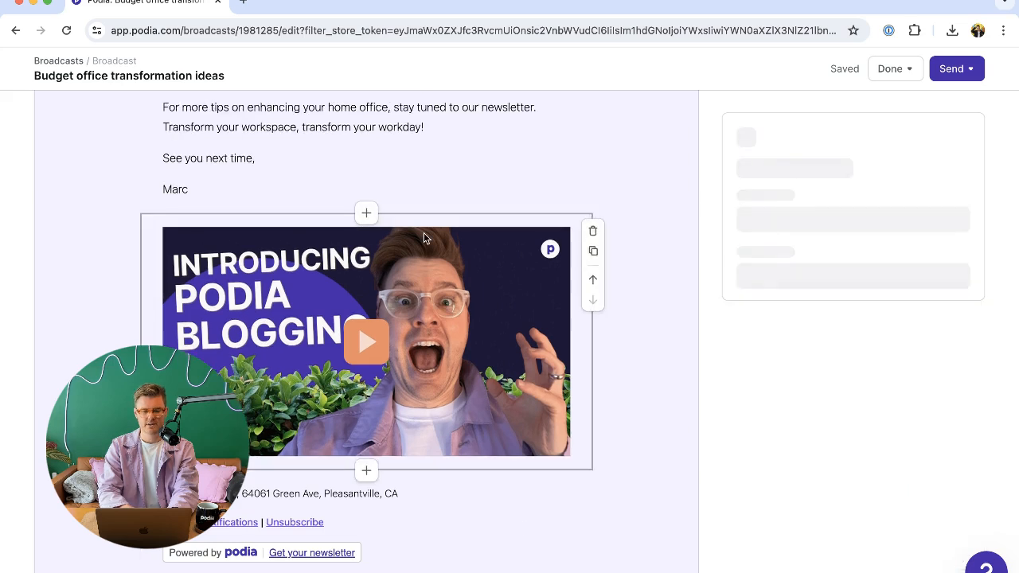
{"action": "left_click", "coordinate": [485, 302]}
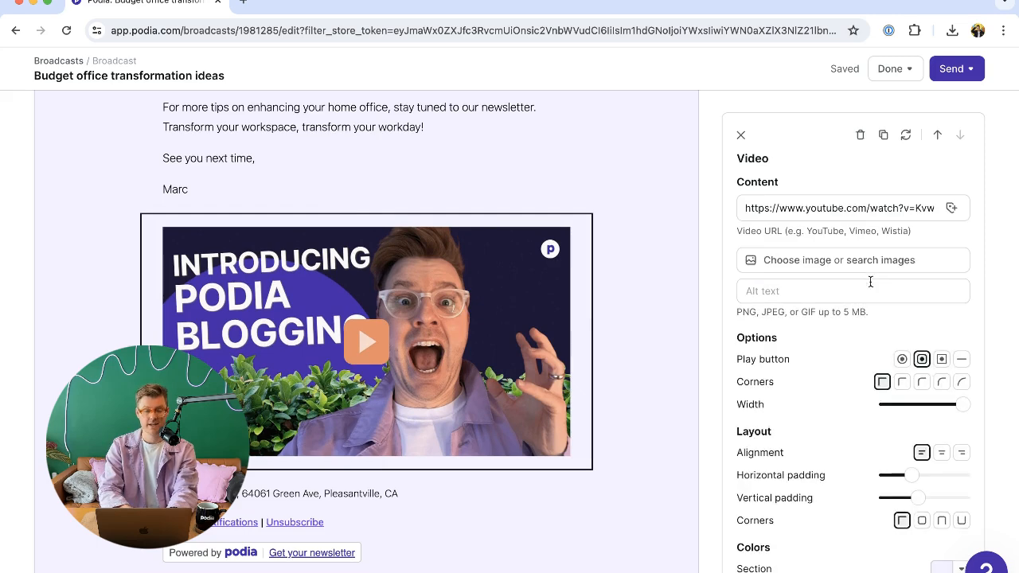
{"action": "scroll", "coordinate": [885, 318], "scroll_direction": "down", "scroll_amount": 1}
{"action": "left_click_drag", "start_coordinate": [911, 424], "coordinate": [963, 445]}
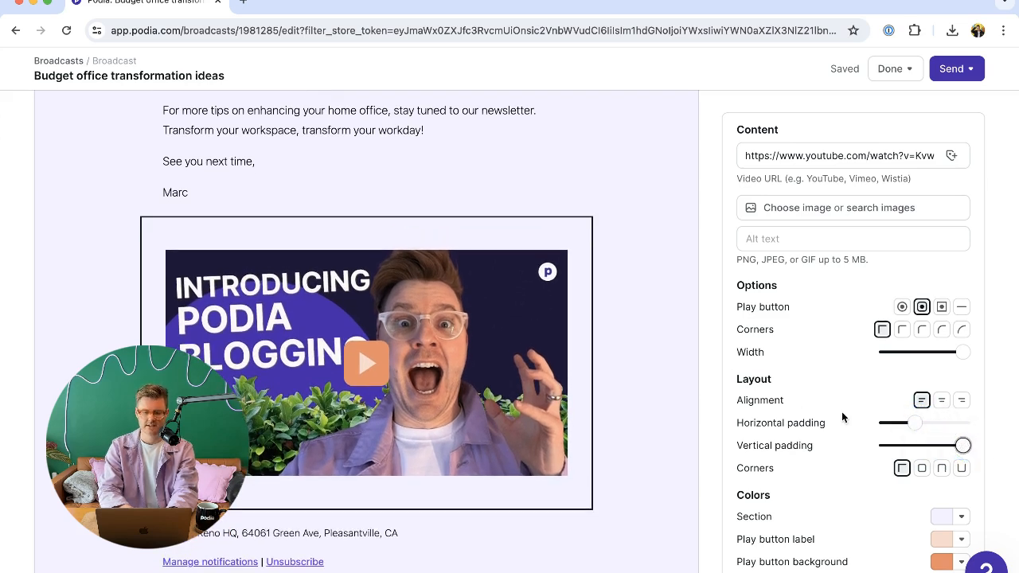
{"action": "scroll", "coordinate": [541, 382], "scroll_direction": "down", "scroll_amount": 1}
{"action": "scroll", "coordinate": [534, 385], "scroll_direction": "up", "scroll_amount": 15}
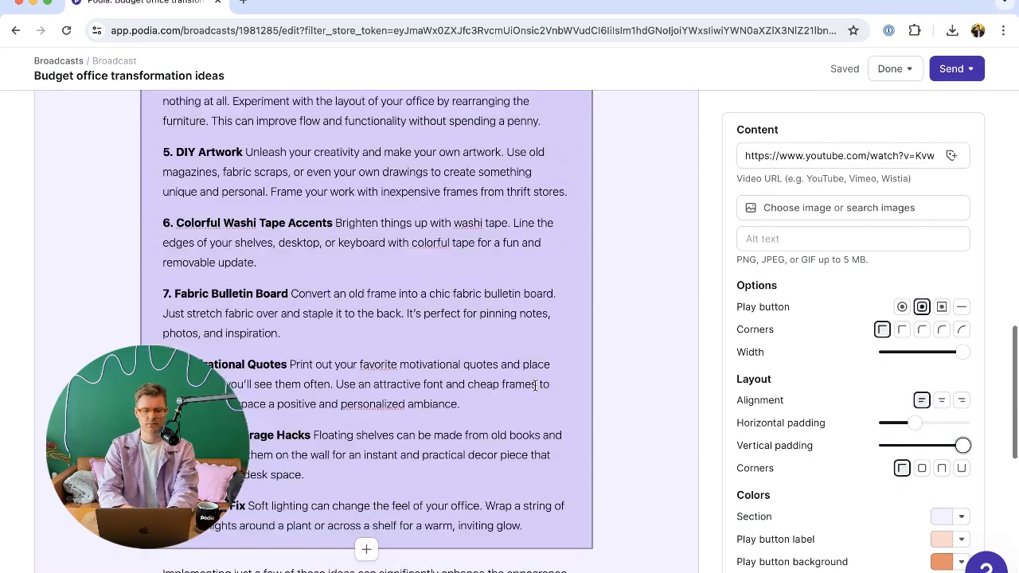
{"action": "scroll", "coordinate": [535, 385], "scroll_direction": "up", "scroll_amount": 10}
{"action": "scroll", "coordinate": [535, 385], "scroll_direction": "down", "scroll_amount": 7}
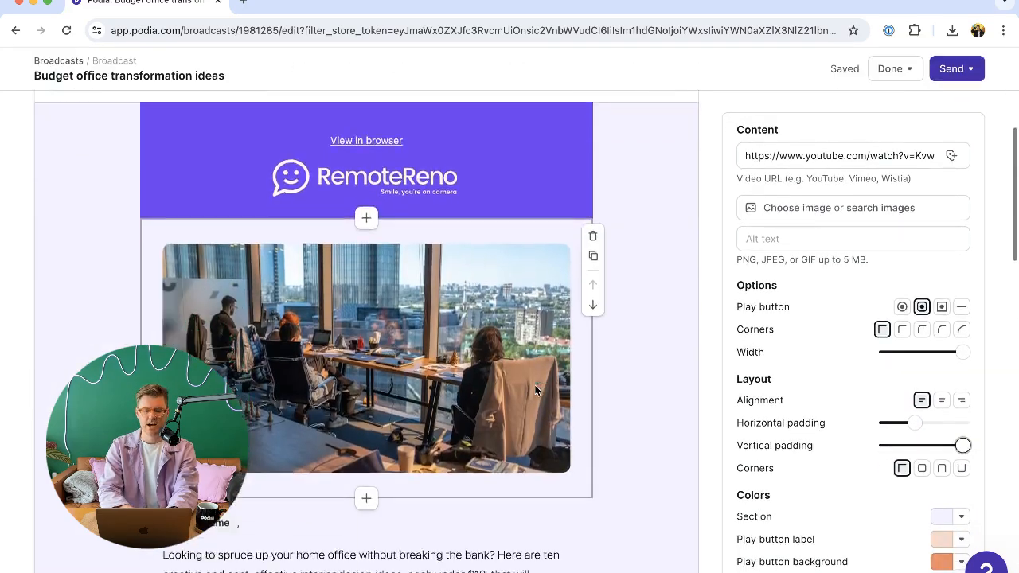
{"action": "scroll", "coordinate": [534, 384], "scroll_direction": "down", "scroll_amount": 1}
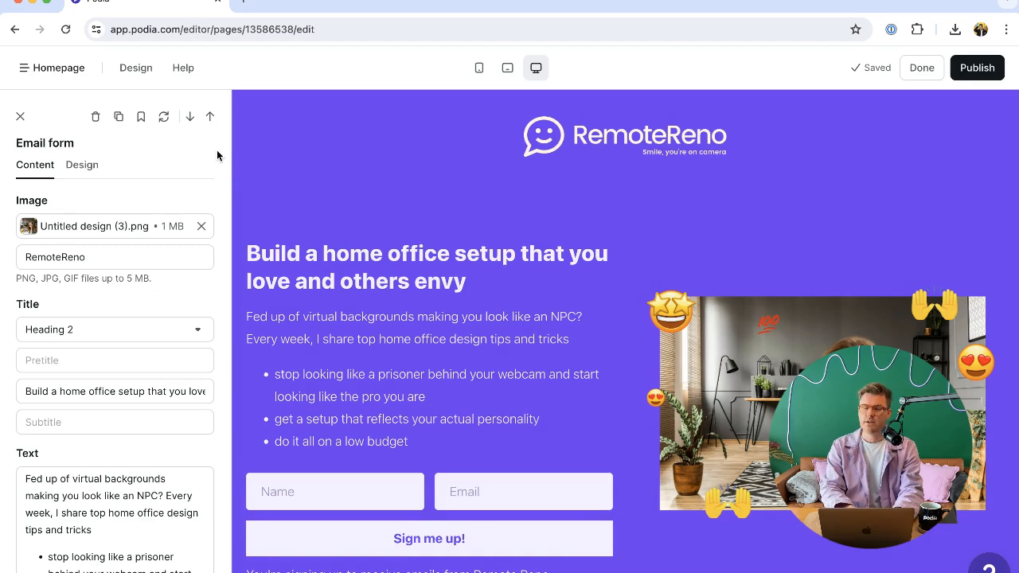
- Close the homepage's email form settings in the site editor and create a new page
{"action": "left_click", "coordinate": [20, 117]}
{"action": "left_click", "coordinate": [27, 72]}
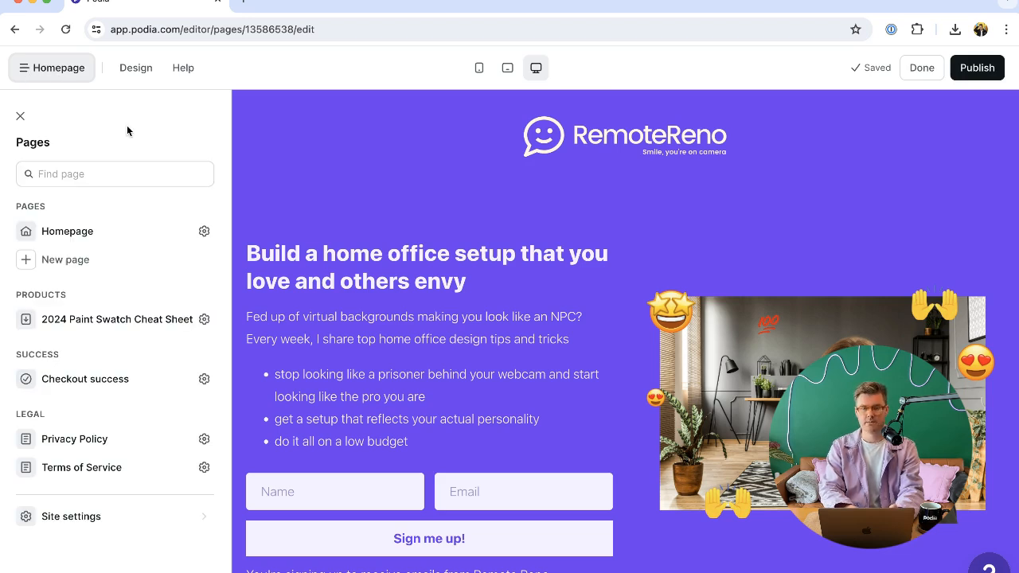
{"action": "left_click", "coordinate": [67, 261]}
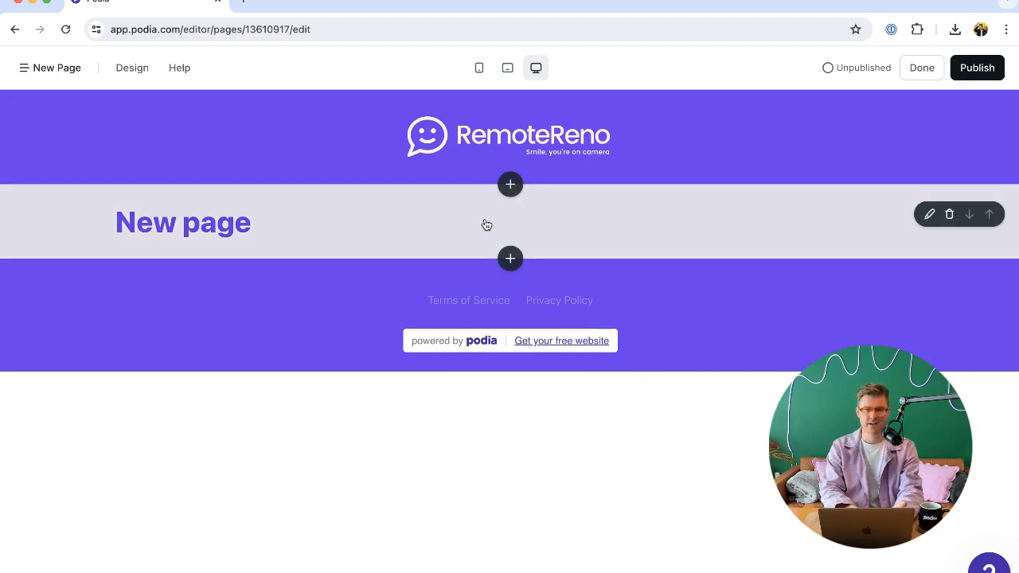
- Remove the default "New page" title section from the new page
{"action": "left_click", "coordinate": [485, 224]}
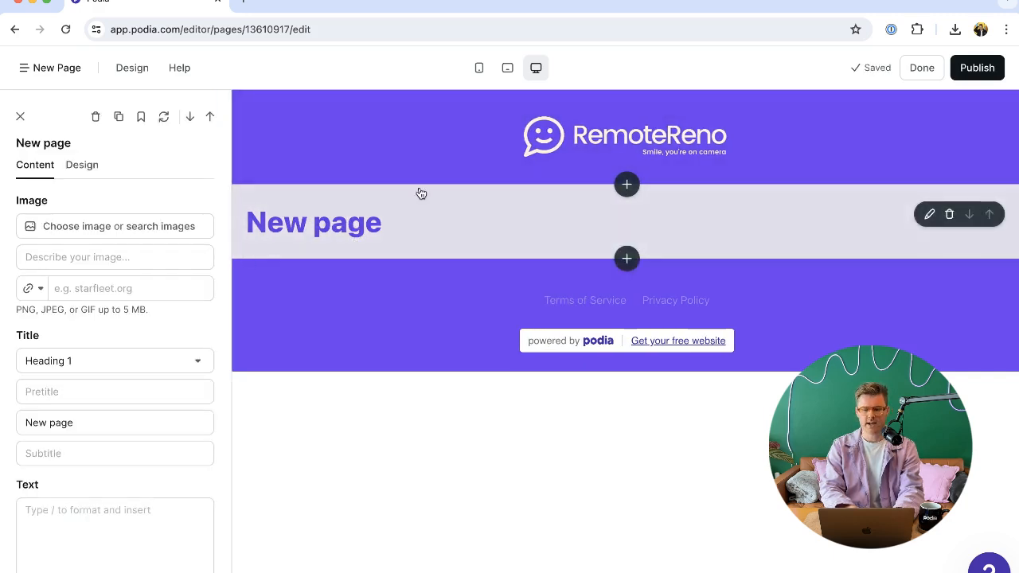
{"action": "left_click", "coordinate": [950, 215]}
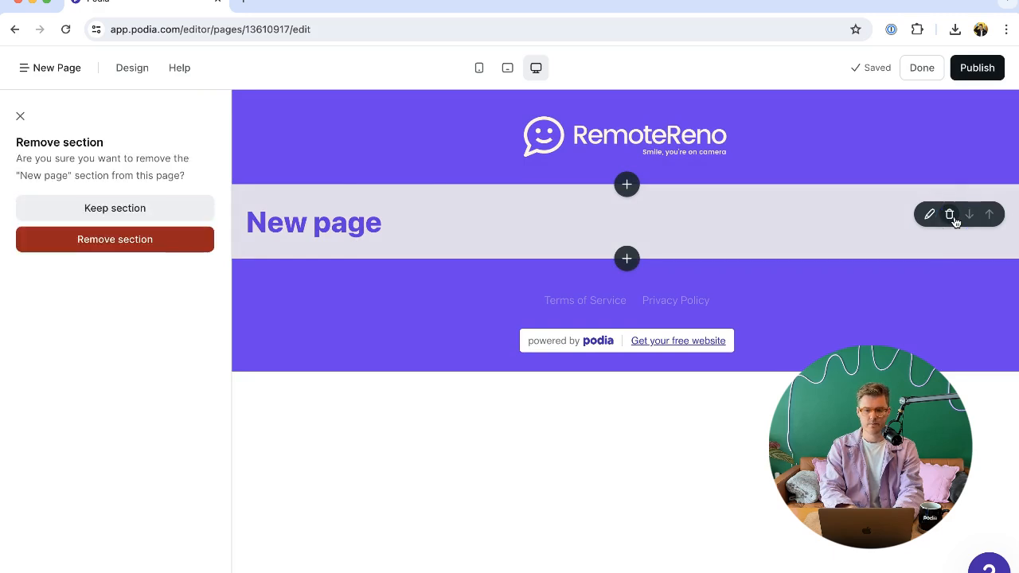
{"action": "left_click", "coordinate": [157, 239]}
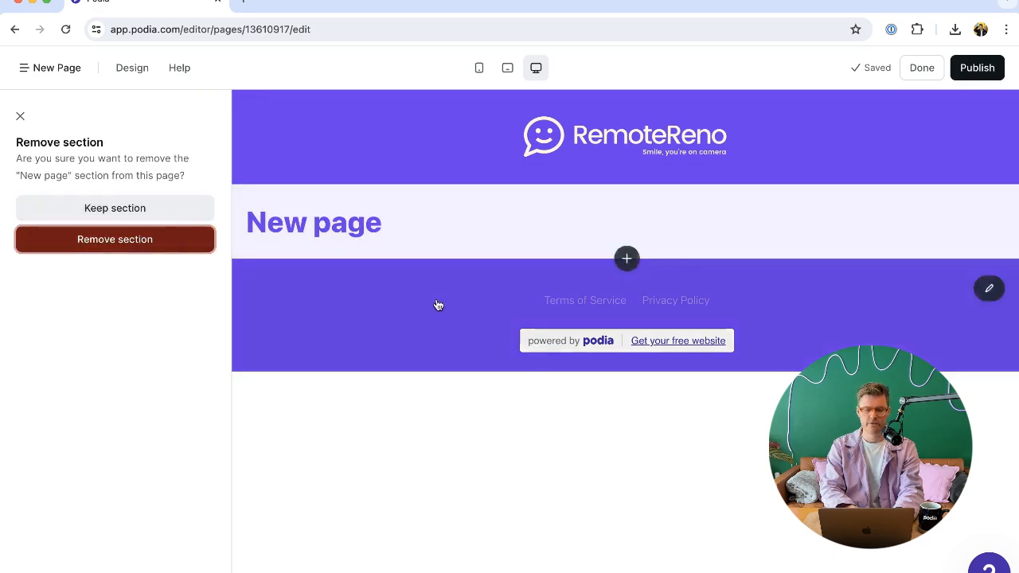
- Insert an Email form section between the new page's header and footer and open it for editing
{"action": "left_click", "coordinate": [510, 185]}
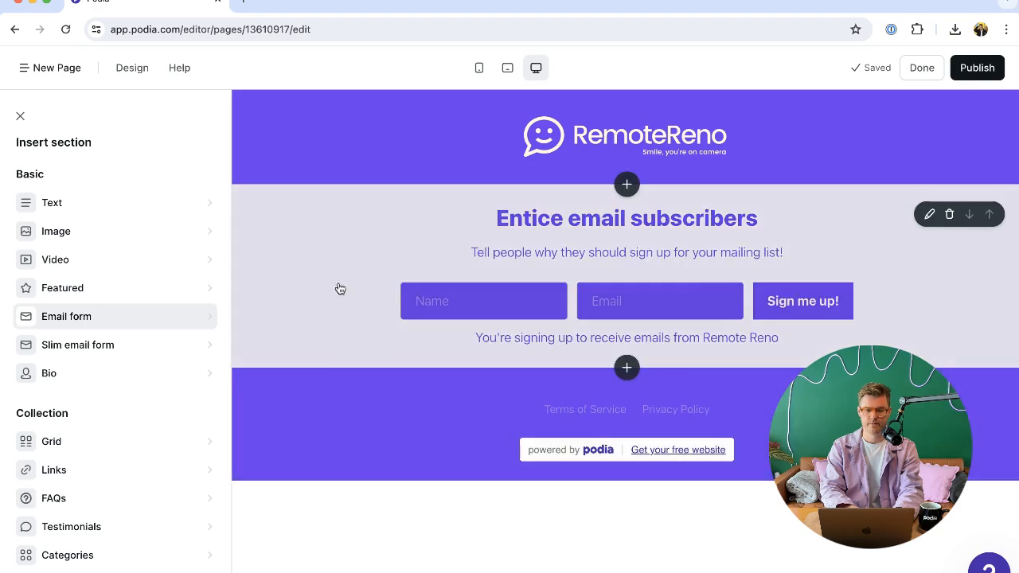
{"action": "left_click", "coordinate": [546, 251]}
{"action": "left_click", "coordinate": [546, 252]}
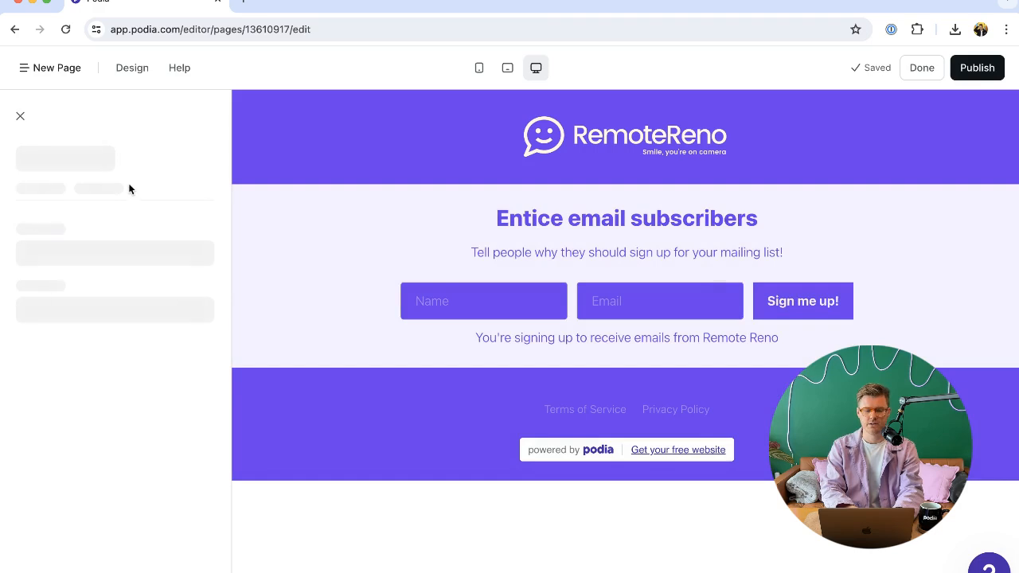
- Set the email form's media layout to Right-center
{"action": "scroll", "coordinate": [121, 194], "scroll_direction": "down", "scroll_amount": 10}
{"action": "left_click", "coordinate": [197, 265]}
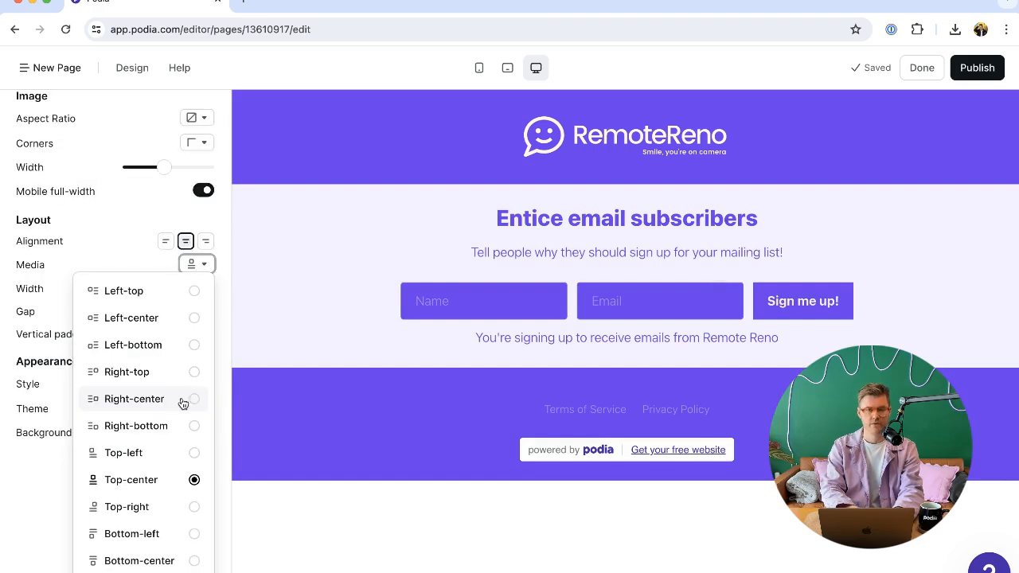
{"action": "left_click", "coordinate": [182, 401]}
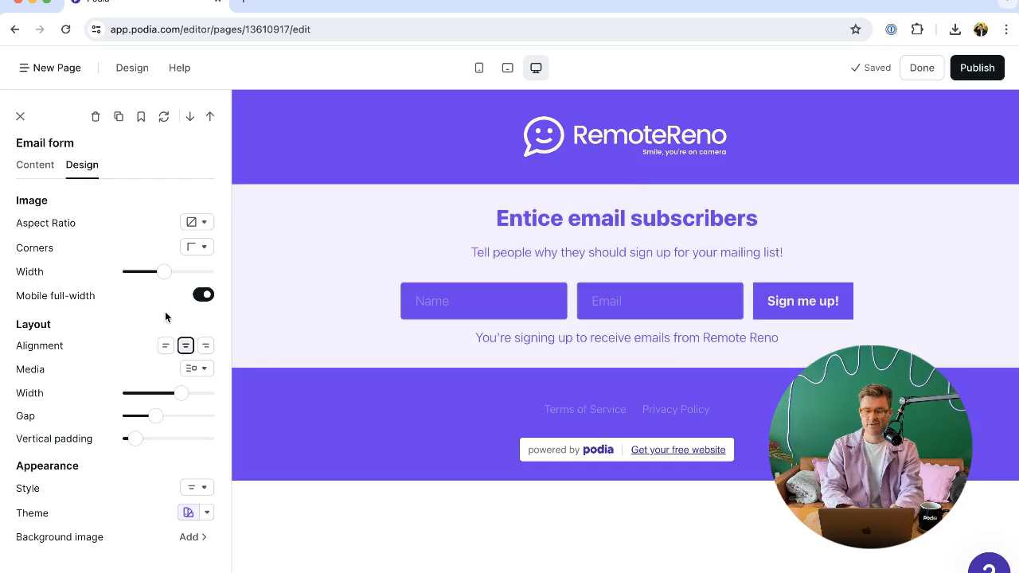
- Search Unsplash for "home office" and add the photo of a laptop and plant by a window to the email form
{"action": "left_click", "coordinate": [34, 164]}
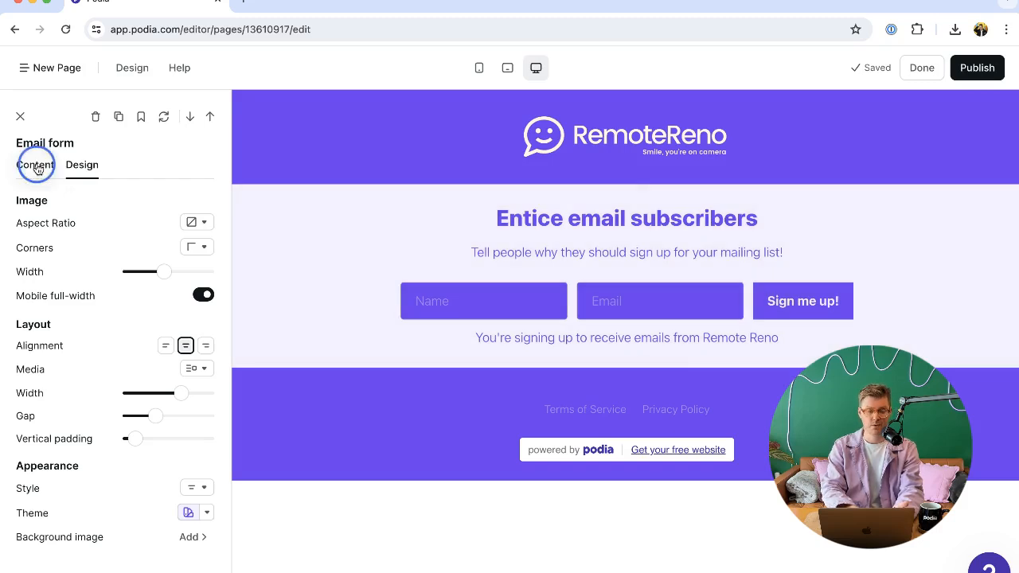
{"action": "left_click", "coordinate": [146, 231]}
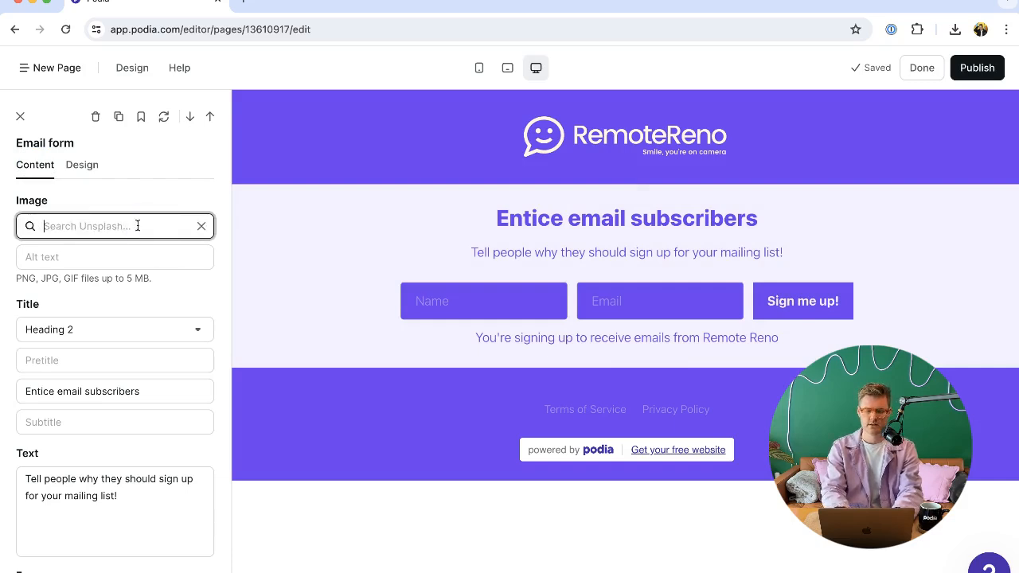
{"action": "type", "text": "home office"}
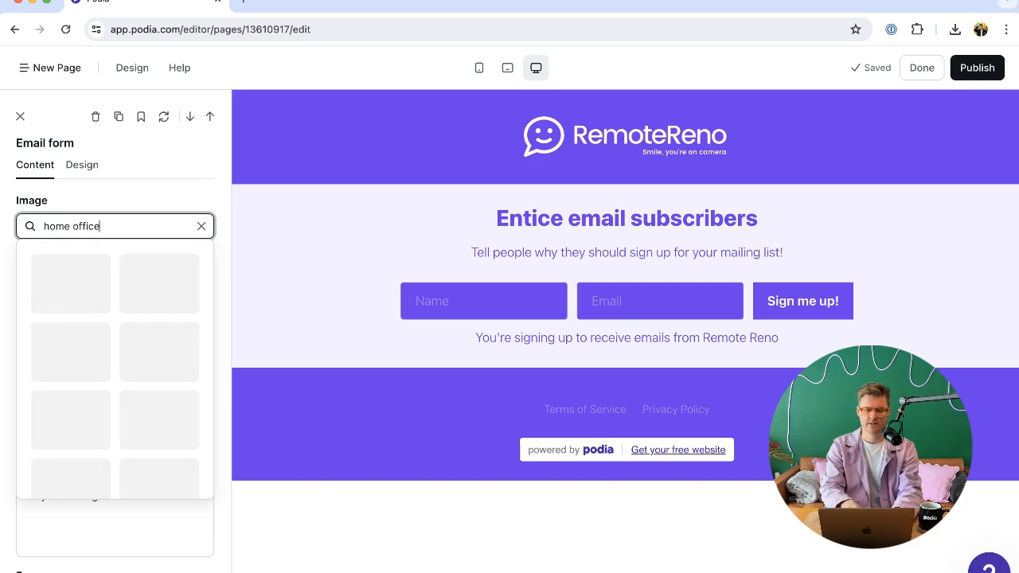
{"action": "scroll", "coordinate": [134, 200], "scroll_direction": "down", "scroll_amount": 3}
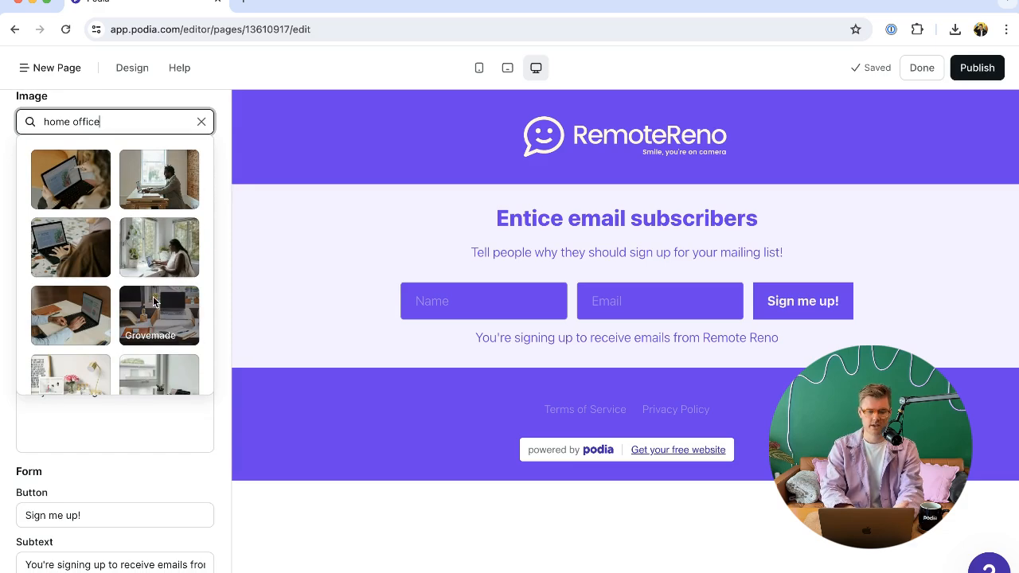
{"action": "scroll", "coordinate": [119, 364], "scroll_direction": "down", "scroll_amount": 4}
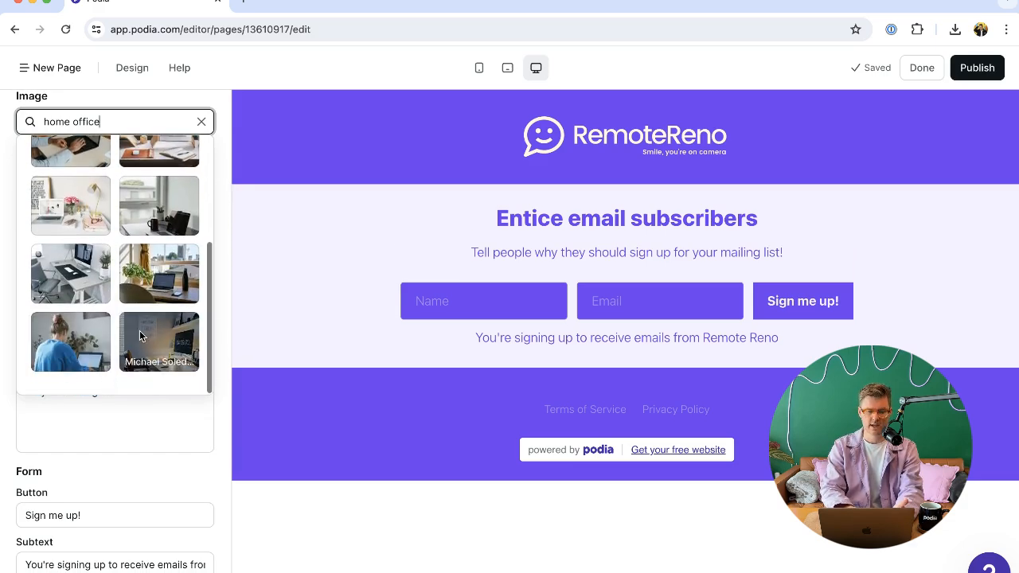
{"action": "left_click", "coordinate": [163, 275]}
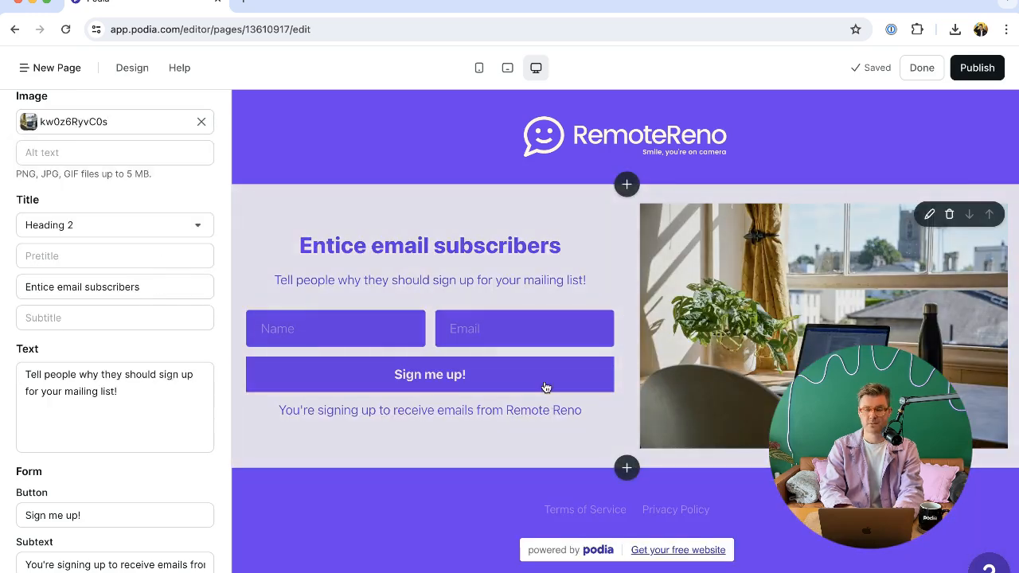
- Set the form's Heading 1 title to "Go from 'Zoom prisoner' to 'I love your office' in 5 days" and add the bulleted tips text
{"action": "left_click", "coordinate": [382, 256]}
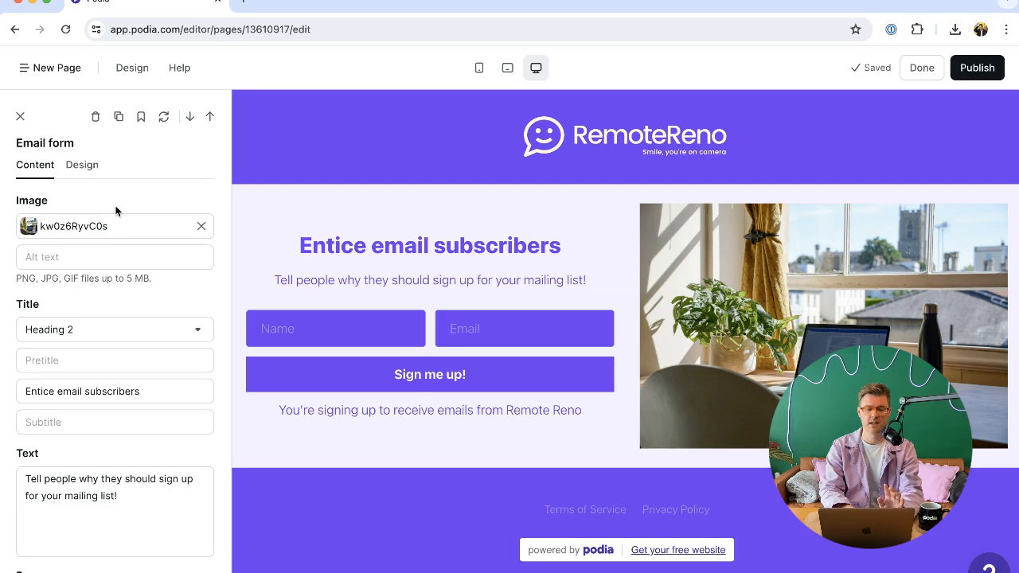
{"action": "scroll", "coordinate": [115, 210], "scroll_direction": "down", "scroll_amount": 2}
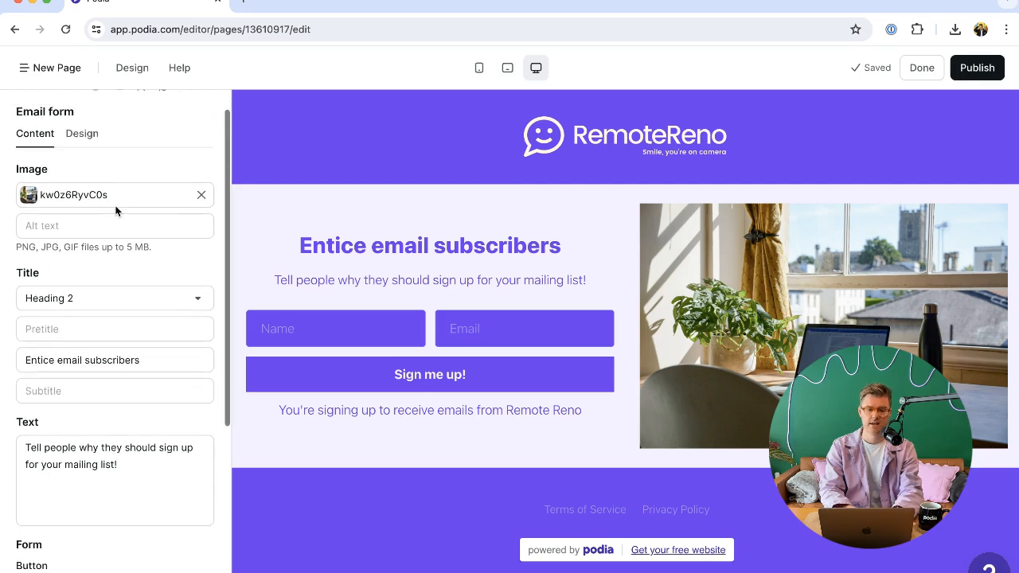
{"action": "scroll", "coordinate": [71, 175], "scroll_direction": "down", "scroll_amount": 5}
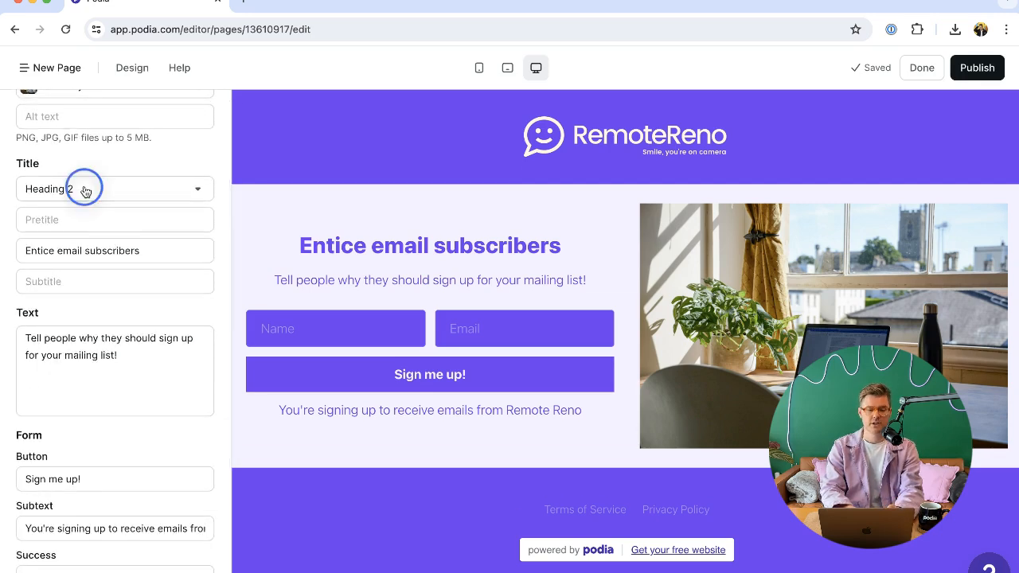
{"action": "left_click", "coordinate": [83, 190]}
{"action": "left_click", "coordinate": [104, 174]}
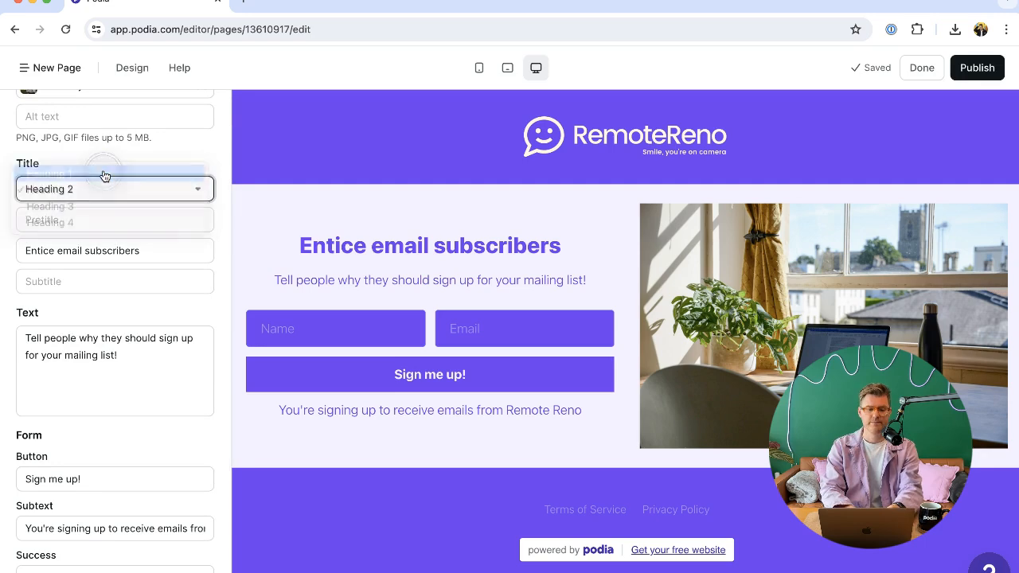
{"action": "left_click", "coordinate": [96, 255]}
{"action": "triple_click", "coordinate": [96, 254]}
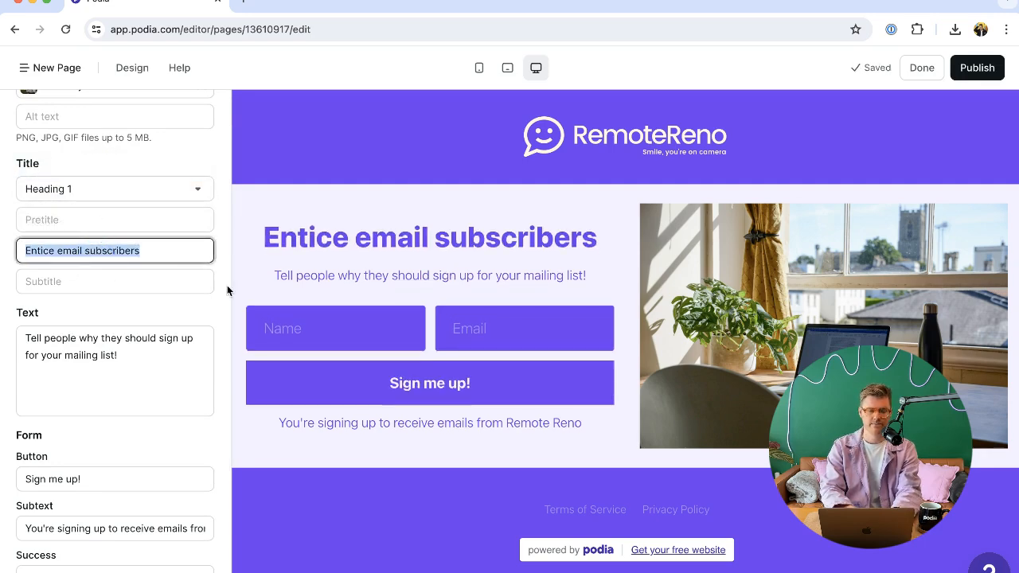
{"action": "type", "text": "Go from 'Zoom prisoner' to 'I love your office' in 5 days"}
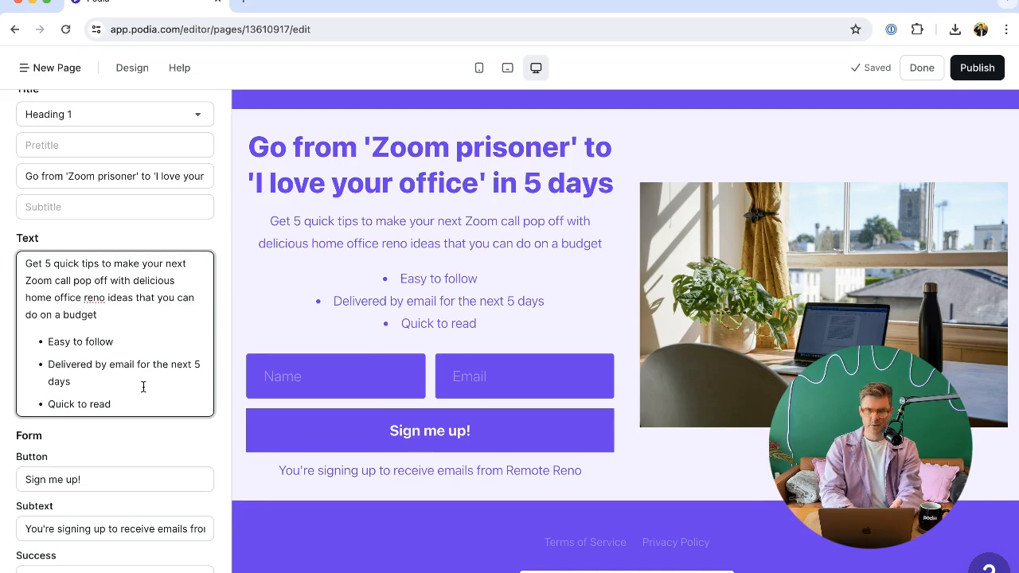
- Left-align the email form's title, text and bullet list
{"action": "left_click_drag", "start_coordinate": [145, 404], "coordinate": [49, 285]}
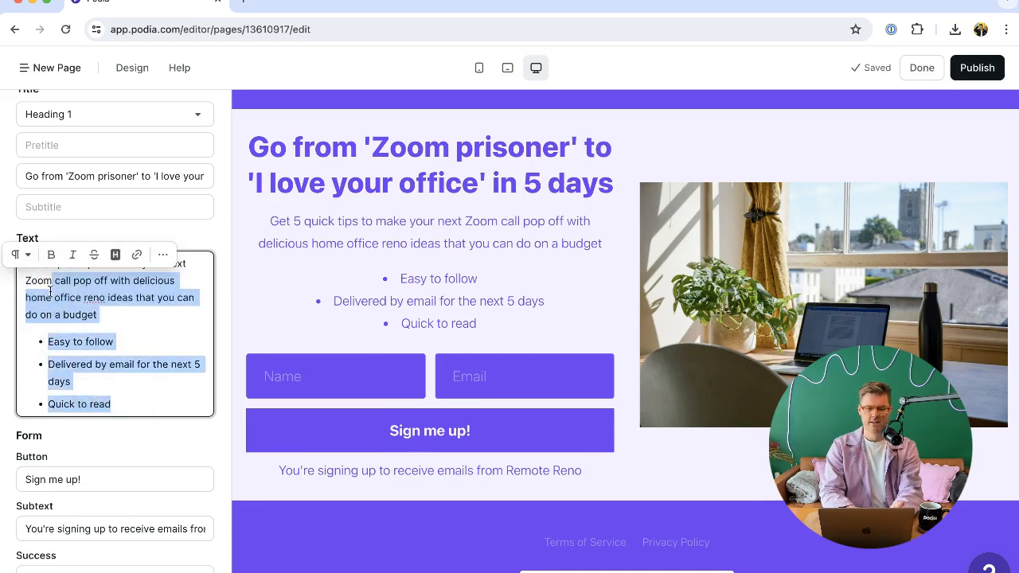
{"action": "left_click", "coordinate": [136, 359]}
{"action": "scroll", "coordinate": [183, 255], "scroll_direction": "up", "scroll_amount": 5}
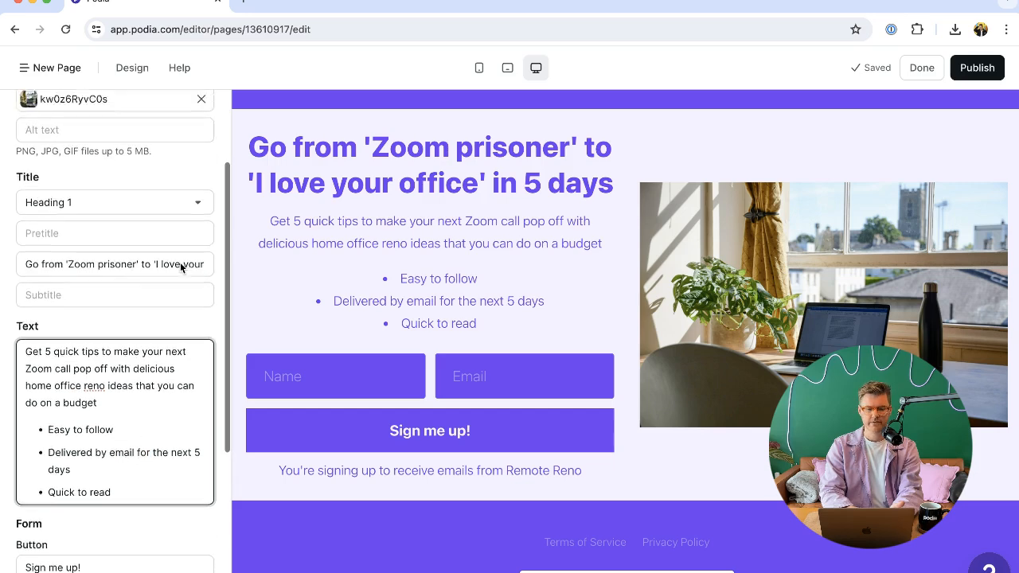
{"action": "left_click", "coordinate": [92, 165]}
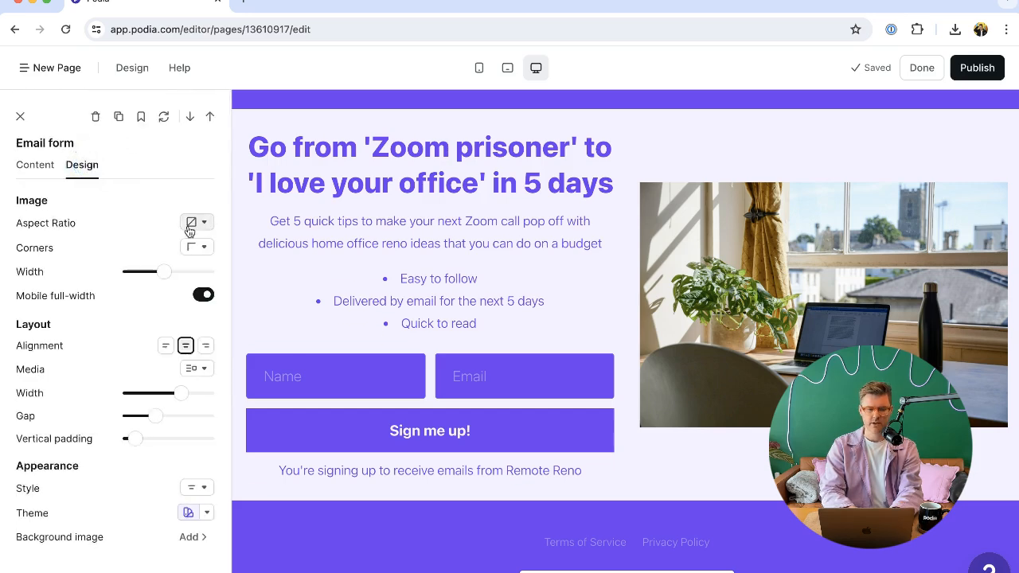
{"action": "left_click", "coordinate": [165, 346]}
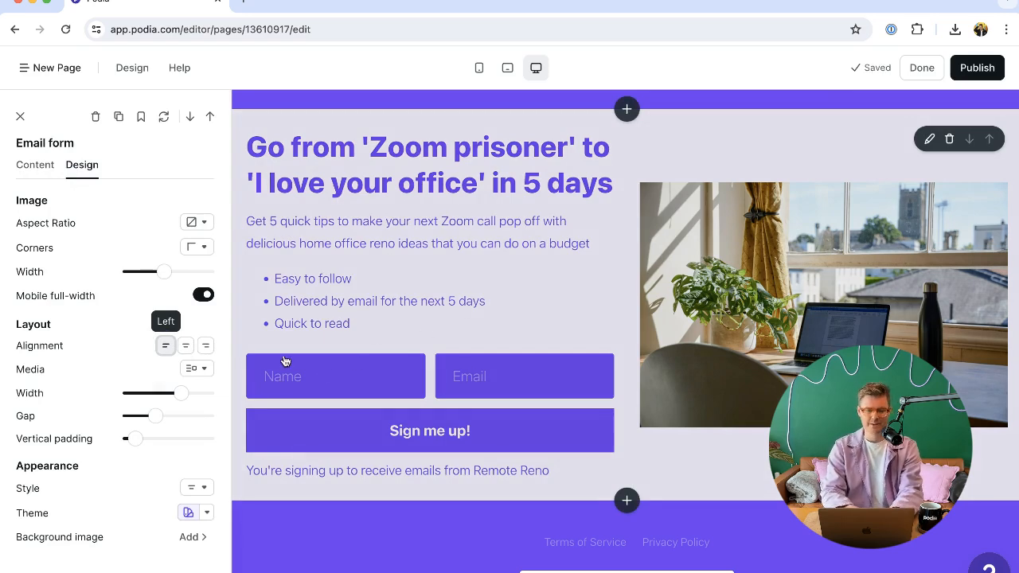
- Open the new page's settings and turn off its header
{"action": "scroll", "coordinate": [383, 382], "scroll_direction": "up", "scroll_amount": 2}
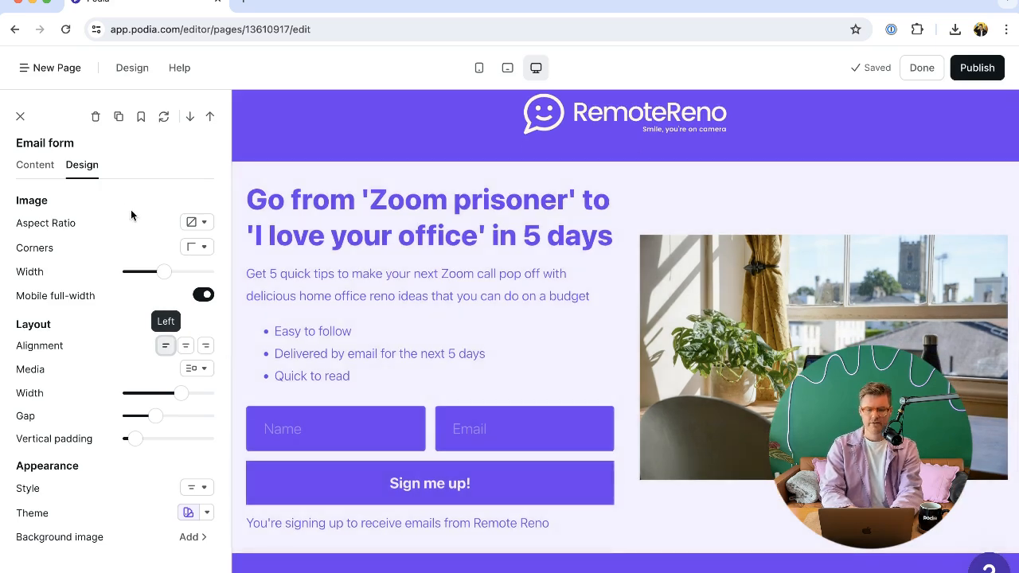
{"action": "scroll", "coordinate": [414, 252], "scroll_direction": "up", "scroll_amount": 1}
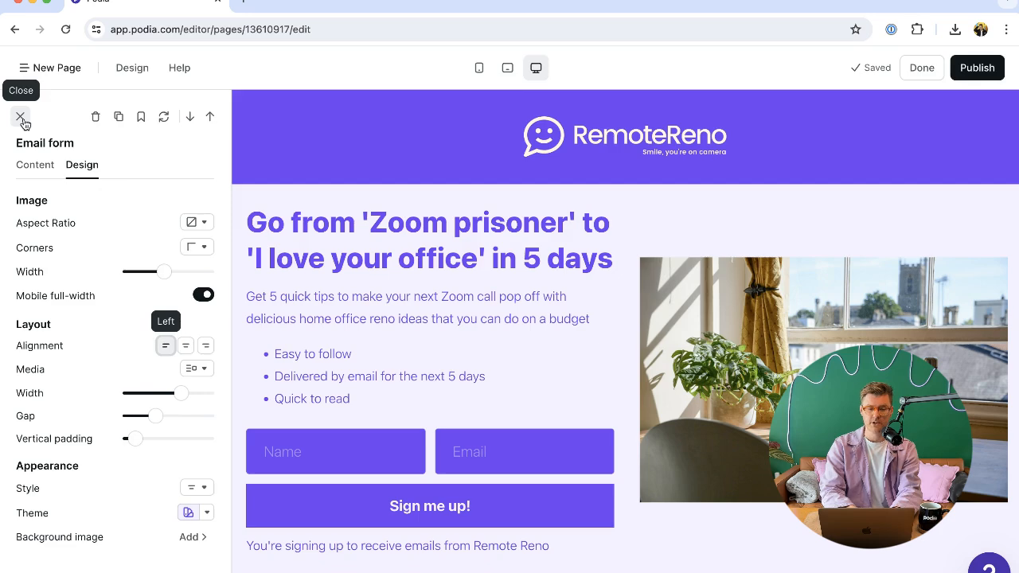
{"action": "left_click", "coordinate": [36, 68]}
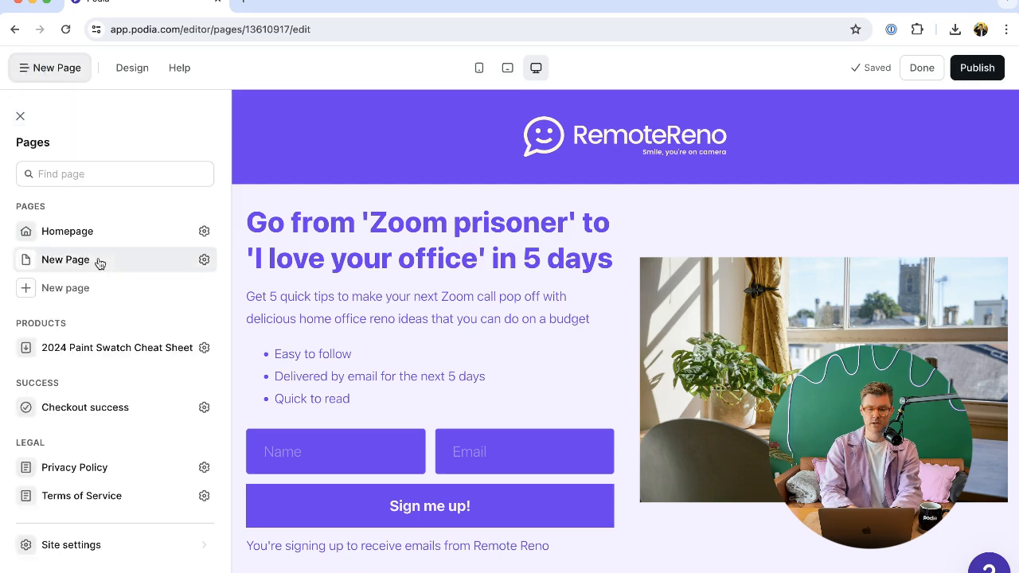
{"action": "left_click", "coordinate": [204, 260]}
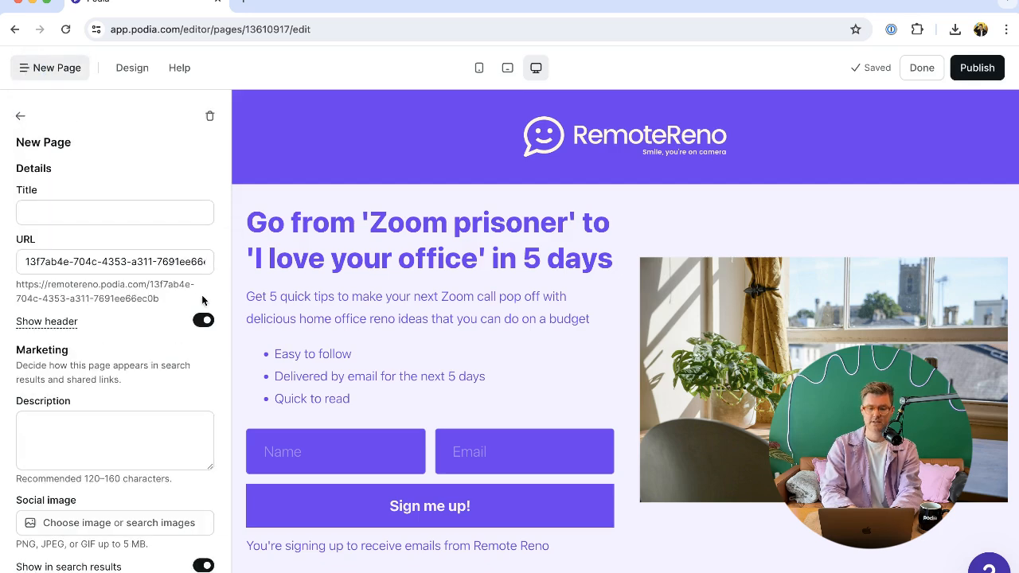
{"action": "left_click", "coordinate": [199, 322]}
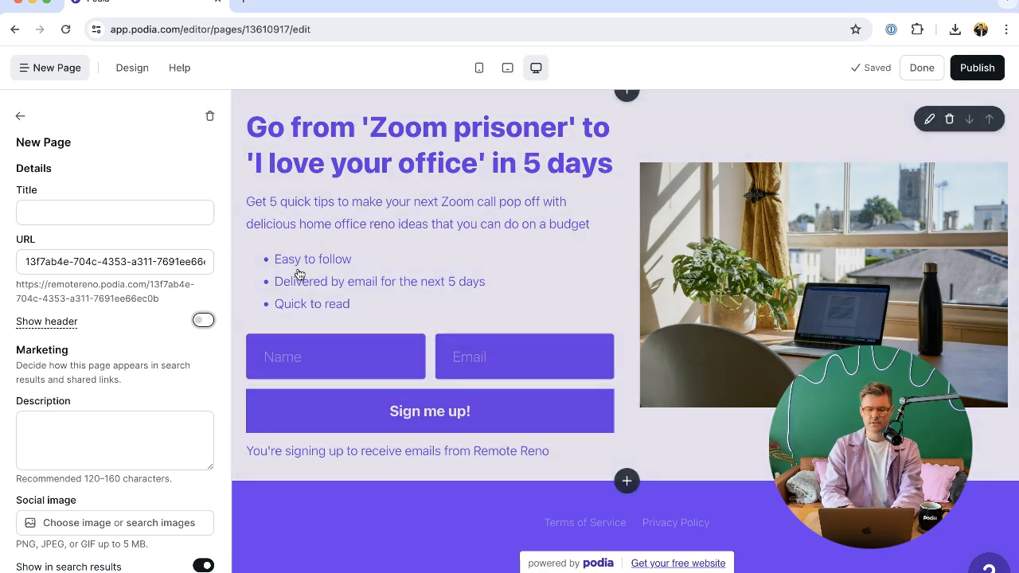
- Reopen the email form's design settings and increase its vertical padding to 7.25
{"action": "left_click", "coordinate": [359, 284]}
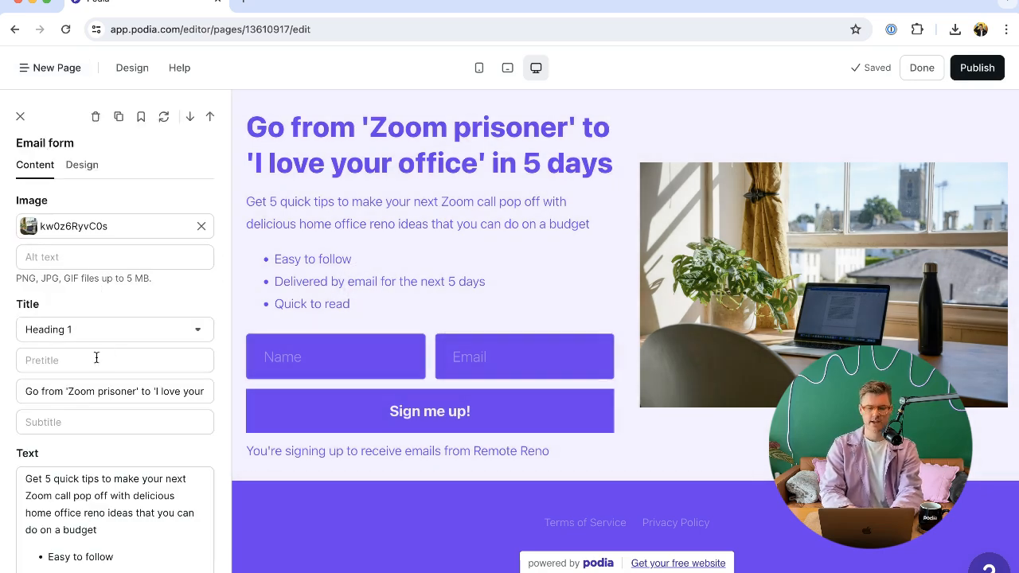
{"action": "scroll", "coordinate": [97, 358], "scroll_direction": "down", "scroll_amount": 5}
{"action": "scroll", "coordinate": [96, 359], "scroll_direction": "up", "scroll_amount": 5}
{"action": "left_click", "coordinate": [82, 164]}
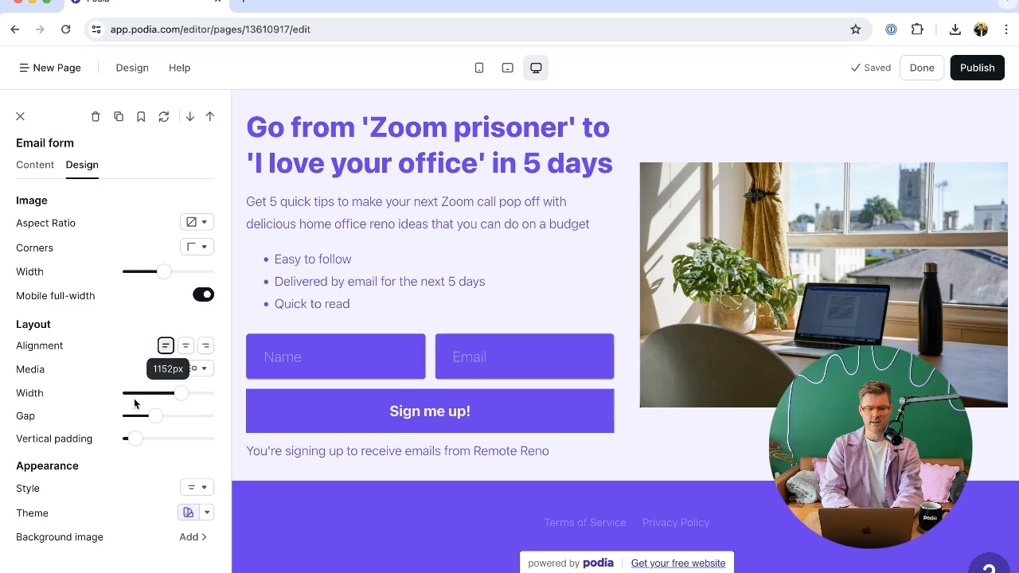
{"action": "left_click_drag", "start_coordinate": [132, 438], "coordinate": [199, 440]}
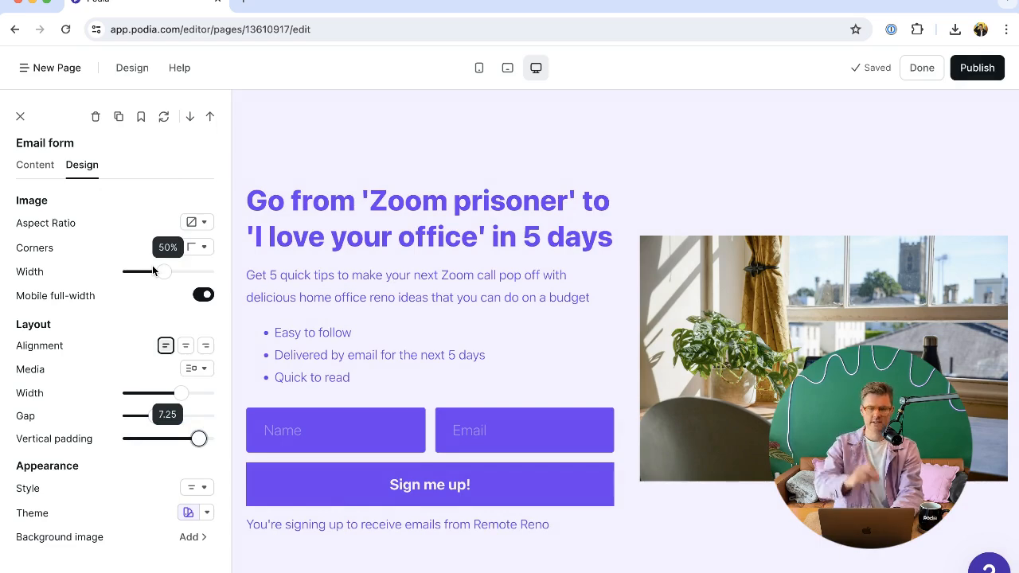
{"action": "scroll", "coordinate": [371, 194], "scroll_direction": "down", "scroll_amount": 3}
{"action": "scroll", "coordinate": [370, 194], "scroll_direction": "up", "scroll_amount": 3}
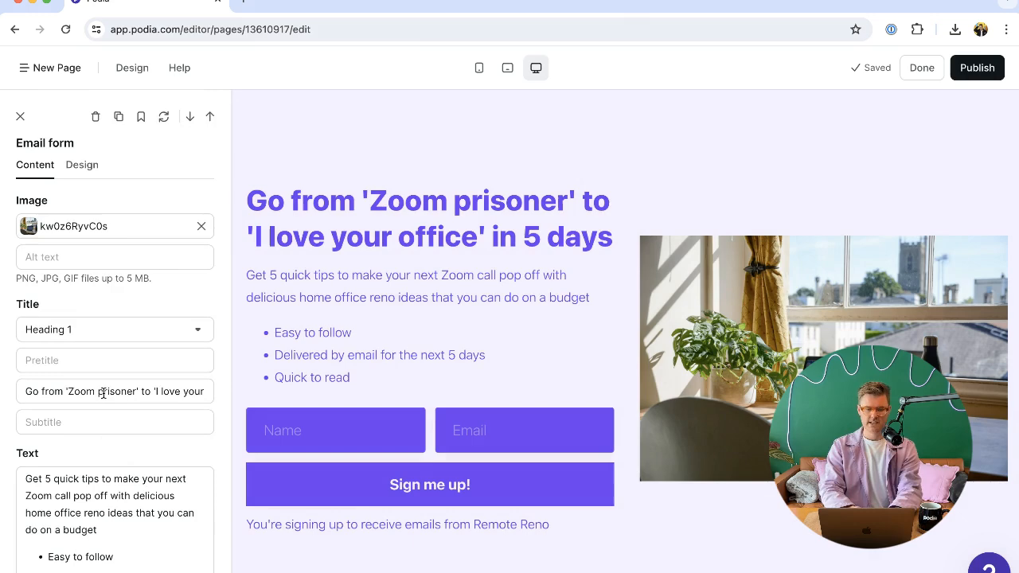
- Review the email form's button label, subtext and the options for what happens after a successful signup
{"action": "scroll", "coordinate": [104, 394], "scroll_direction": "down", "scroll_amount": 5}
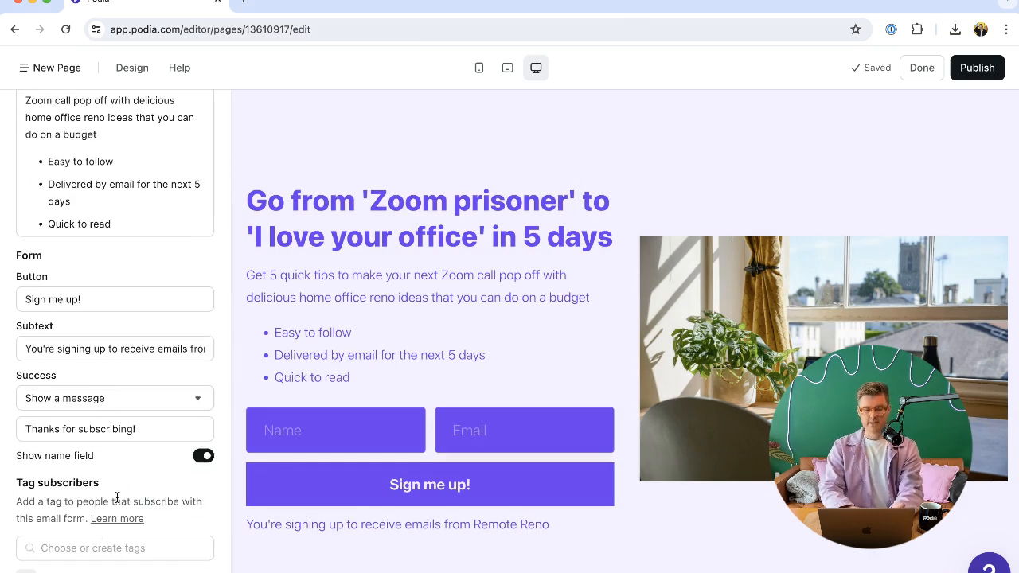
{"action": "triple_click", "coordinate": [83, 299]}
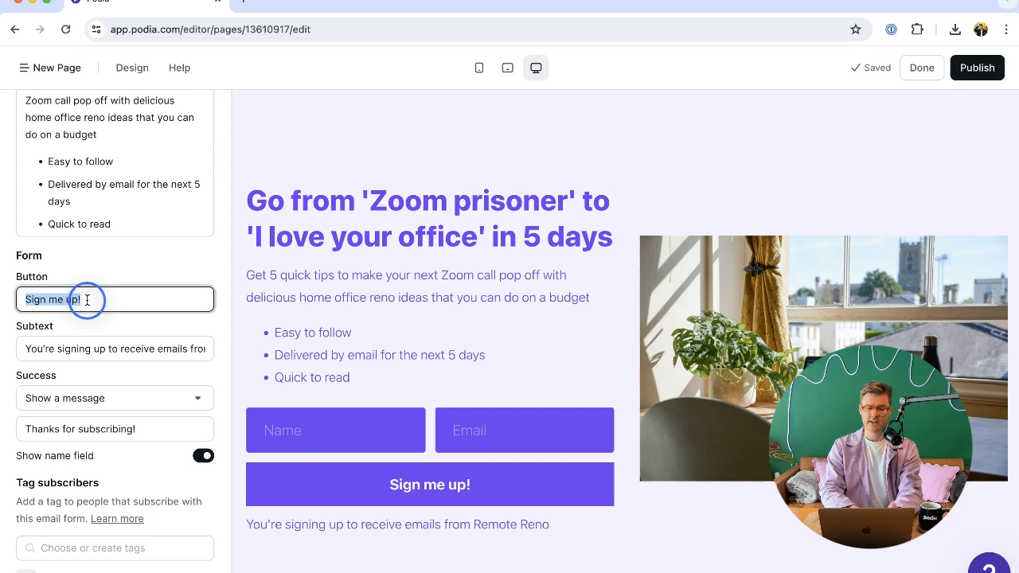
{"action": "triple_click", "coordinate": [101, 349]}
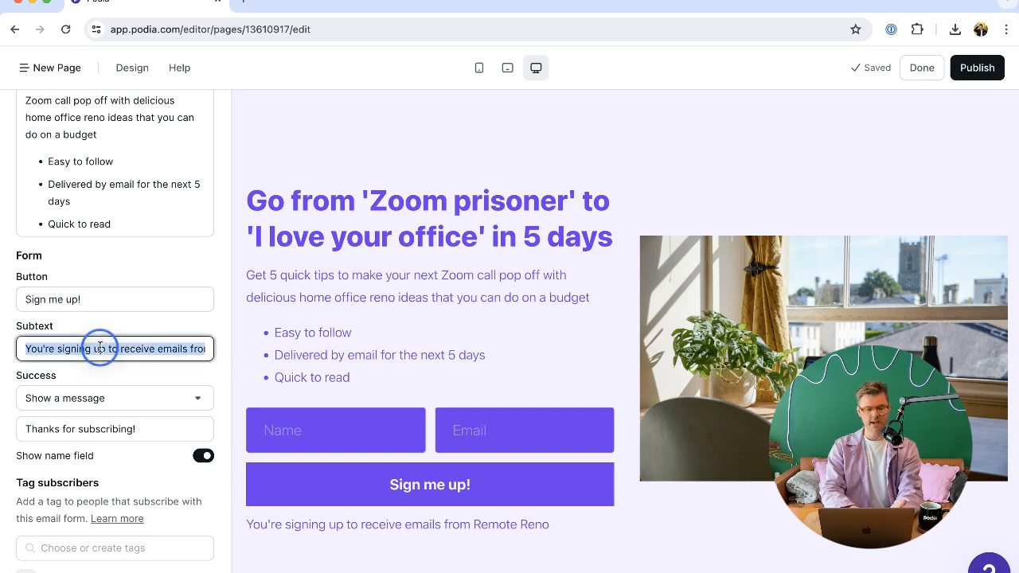
{"action": "left_click", "coordinate": [136, 398]}
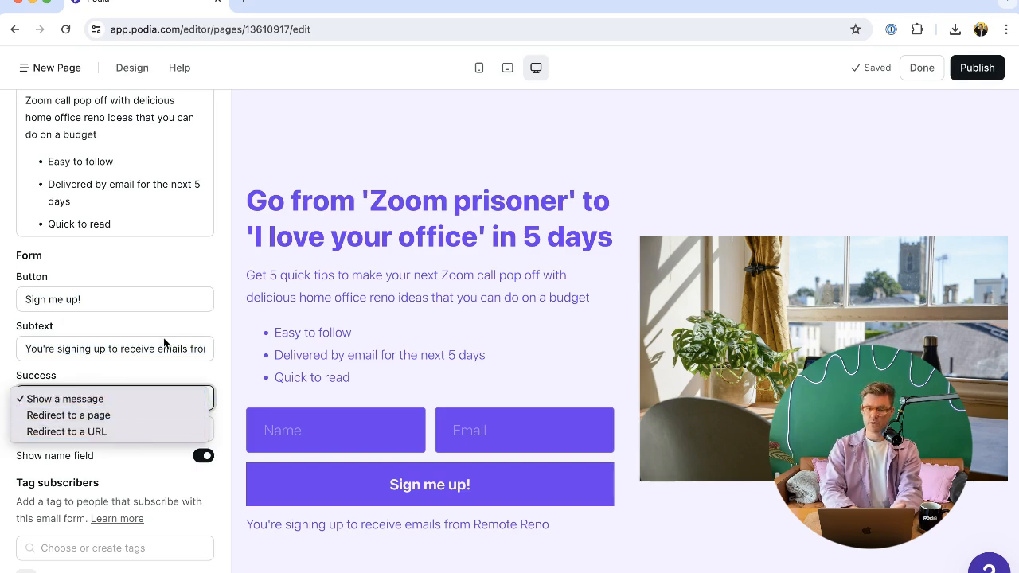
{"action": "left_click", "coordinate": [186, 327]}
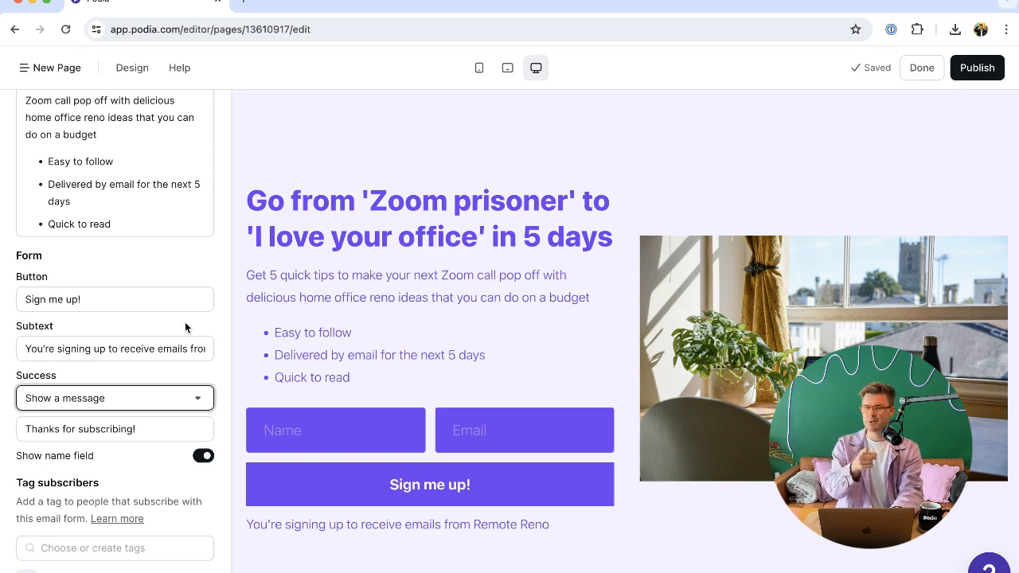
{"action": "left_click", "coordinate": [183, 396]}
{"action": "left_click", "coordinate": [180, 376]}
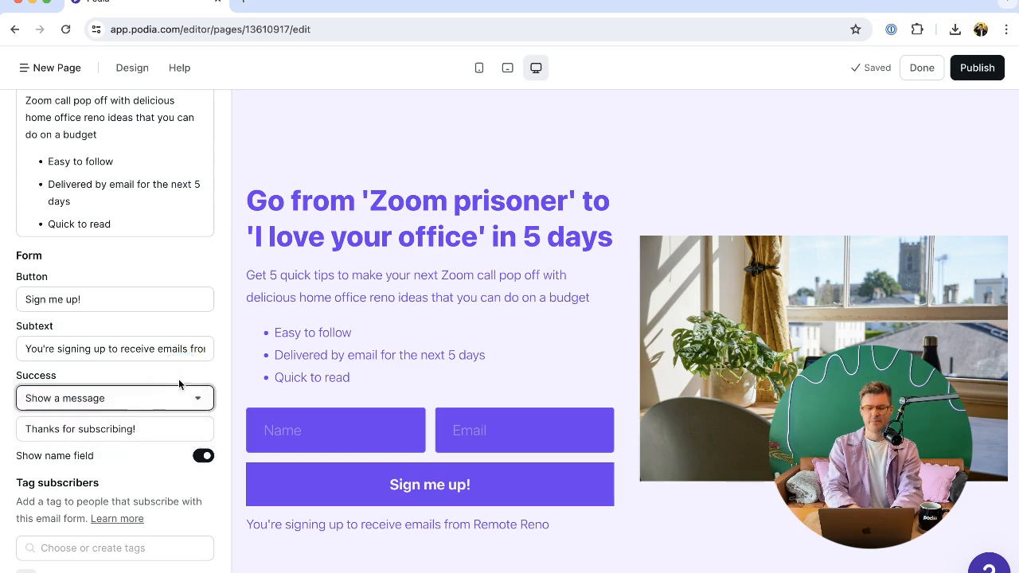
- Create the subscriber tag "5-day email drip" and assign it to the email form's signups
{"action": "left_click", "coordinate": [126, 548]}
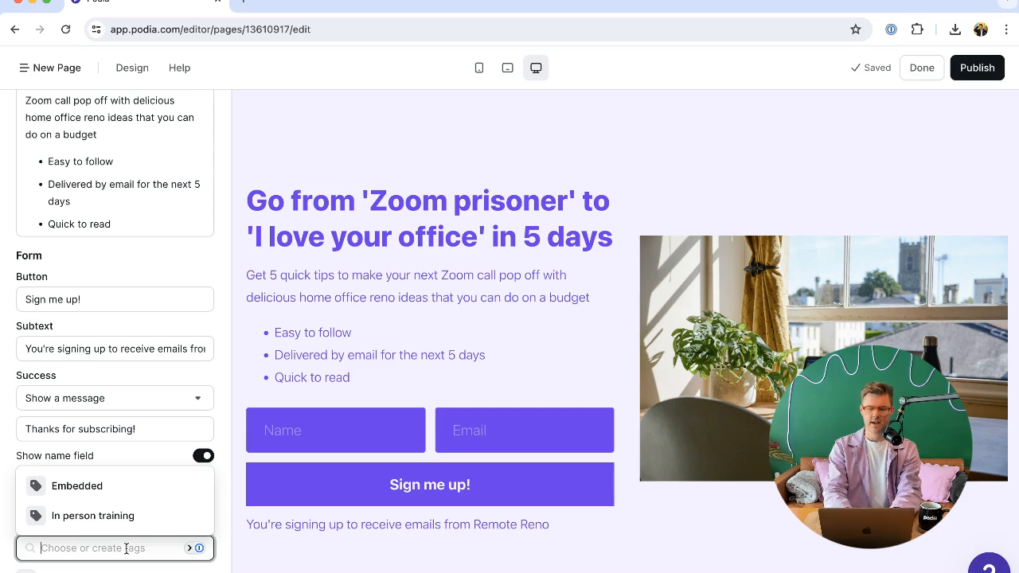
{"action": "type", "text": "5-da"}
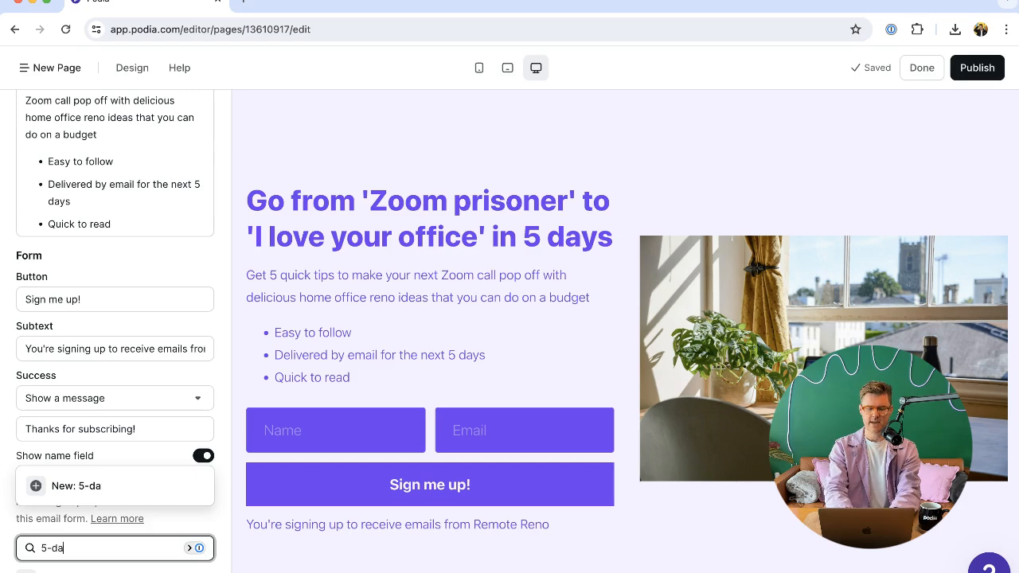
{"action": "type", "text": "y email drip"}
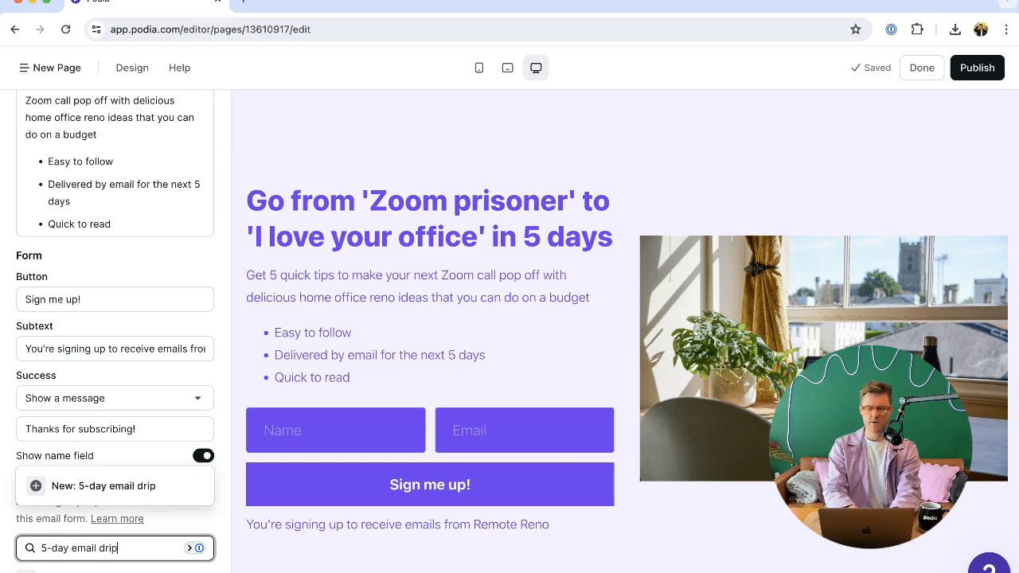
{"action": "left_click", "coordinate": [120, 492]}
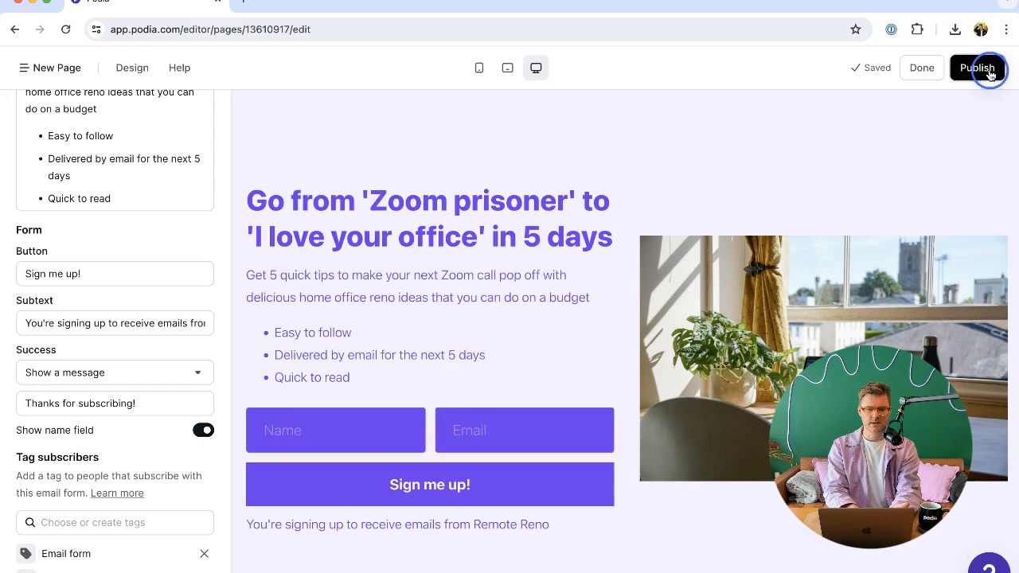
- Publish the landing page and check the live version with its signup form, closing it when finished
{"action": "left_click", "coordinate": [984, 66]}
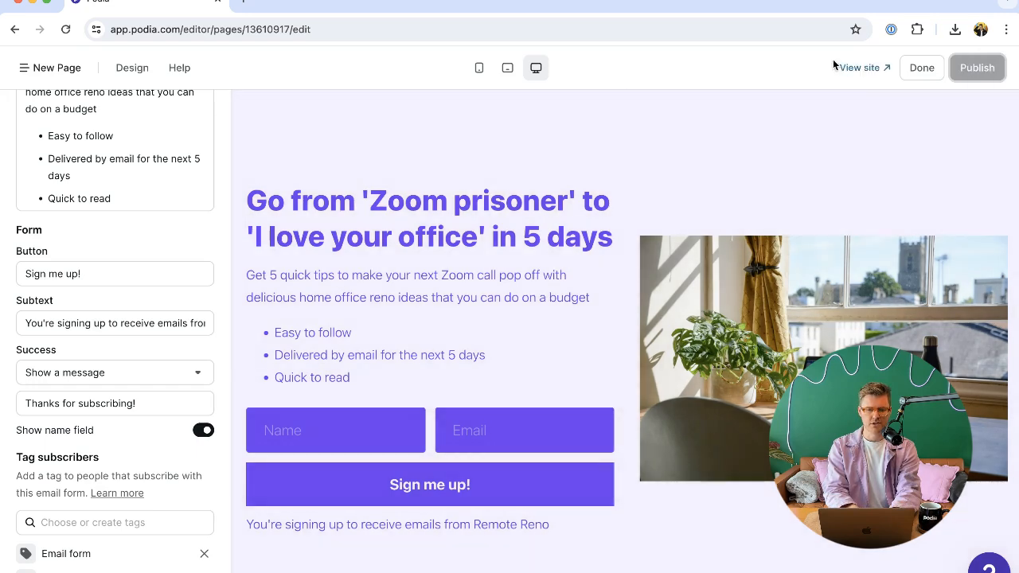
{"action": "left_click", "coordinate": [856, 66]}
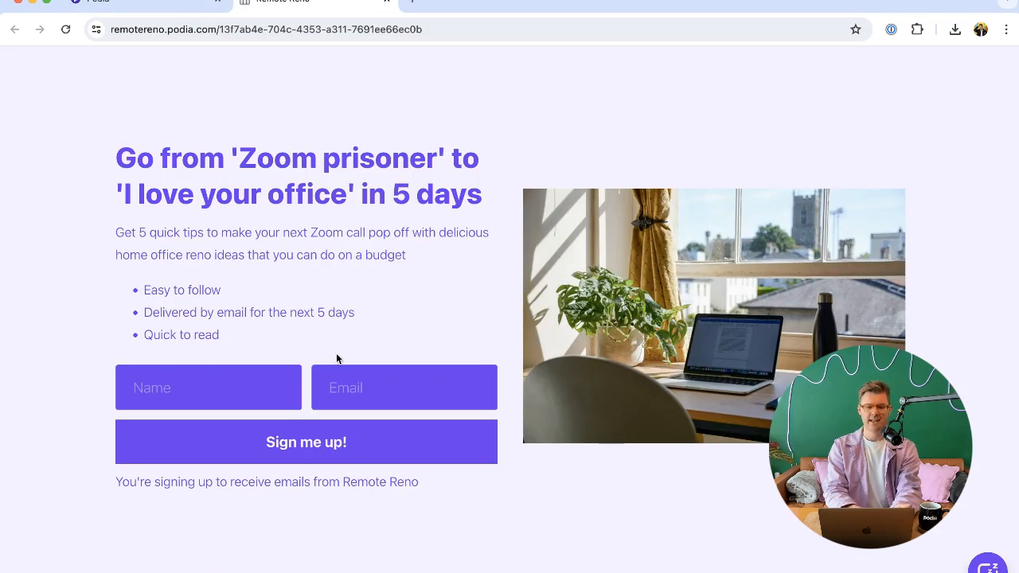
{"action": "left_click", "coordinate": [245, 388]}
{"action": "left_click", "coordinate": [383, 338]}
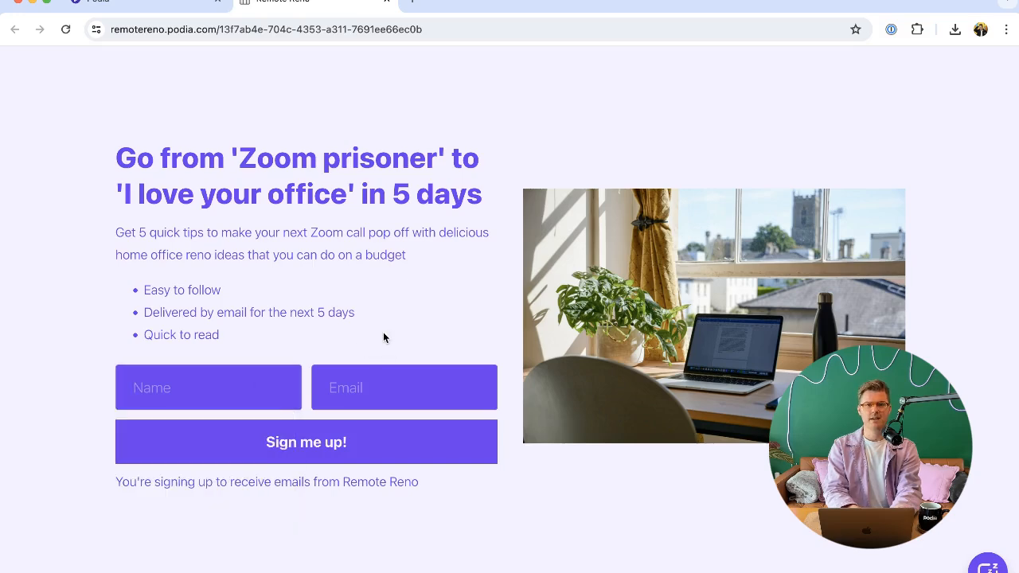
{"action": "key", "text": "super+w"}
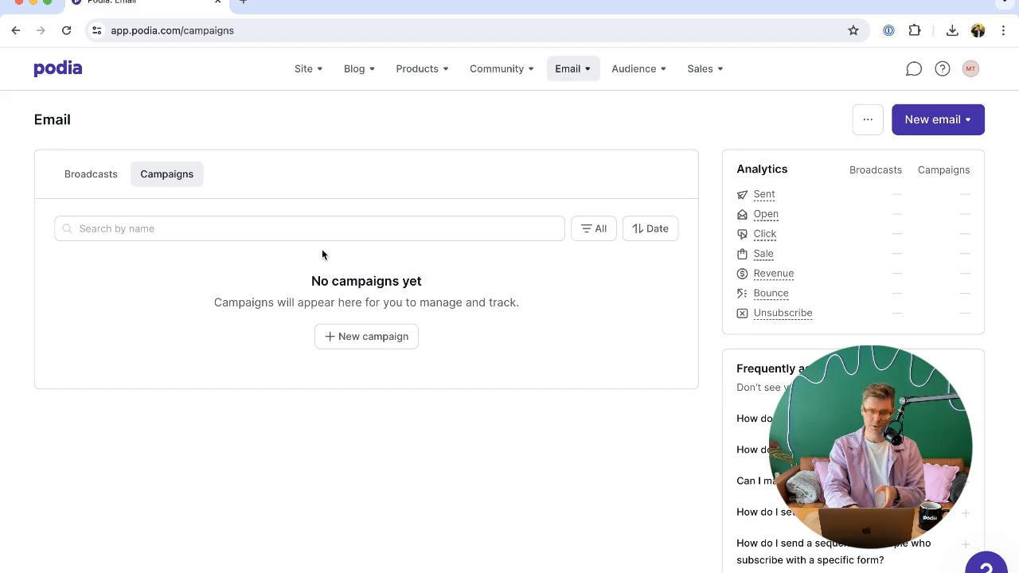
- Create a new email campaign and name it "5 day office reno sequence"
{"action": "left_click", "coordinate": [365, 338]}
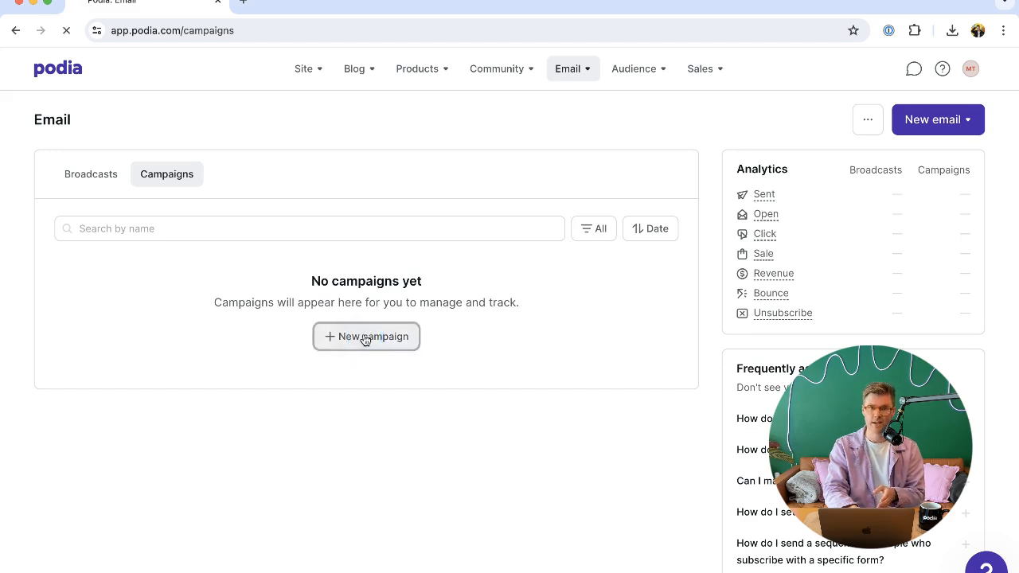
{"action": "left_click", "coordinate": [971, 174]}
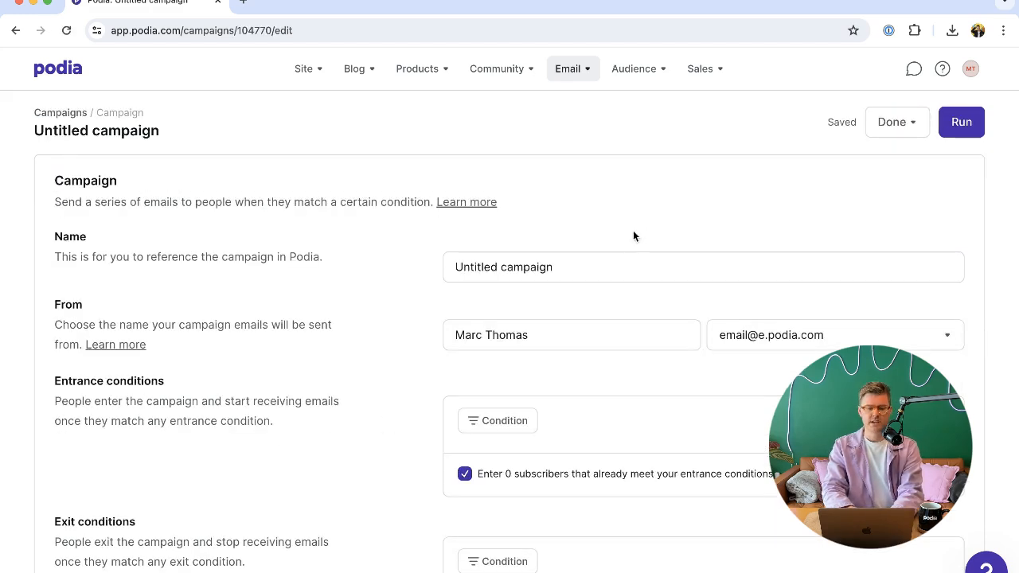
{"action": "scroll", "coordinate": [633, 230], "scroll_direction": "down", "scroll_amount": 2}
{"action": "triple_click", "coordinate": [524, 197]}
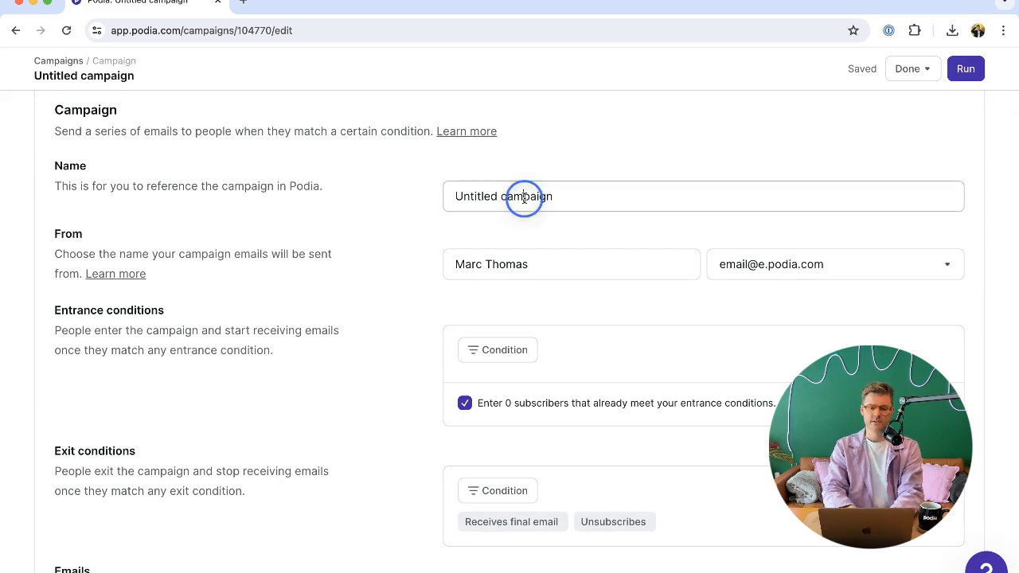
{"action": "type", "text": "5 day office reno sequence"}
{"action": "key", "text": "Return"}
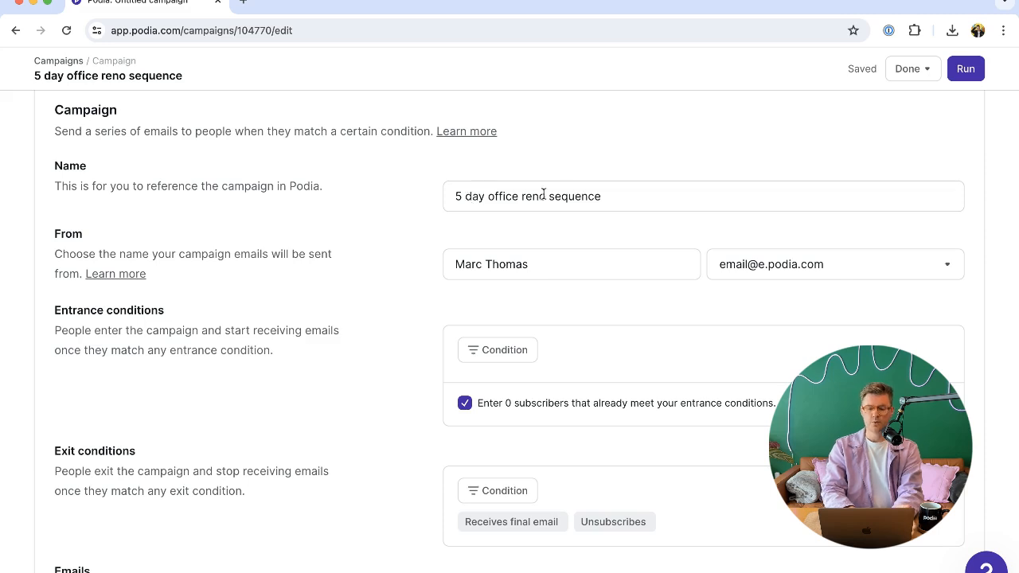
{"action": "triple_click", "coordinate": [177, 186]}
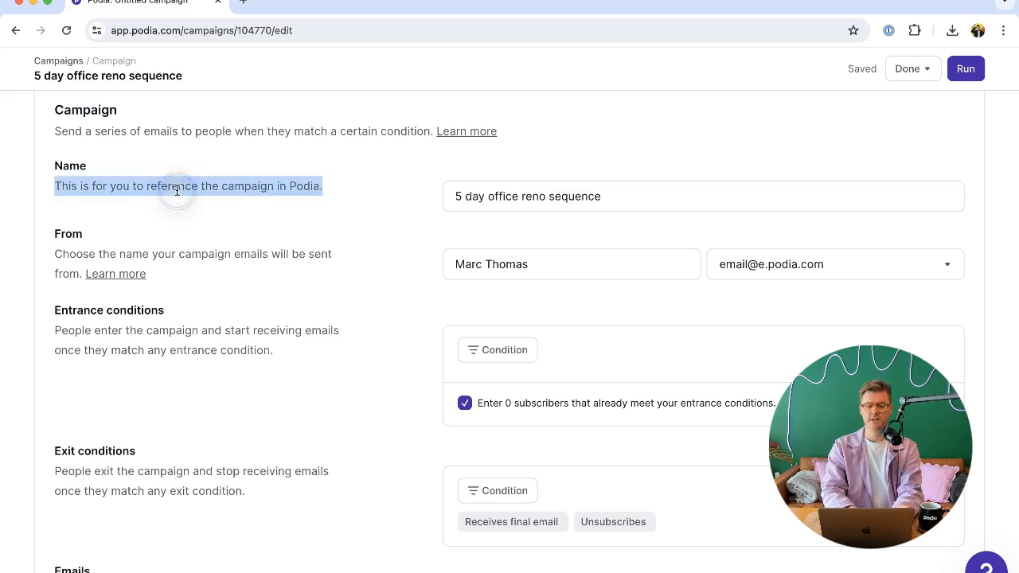
{"action": "left_click", "coordinate": [226, 212]}
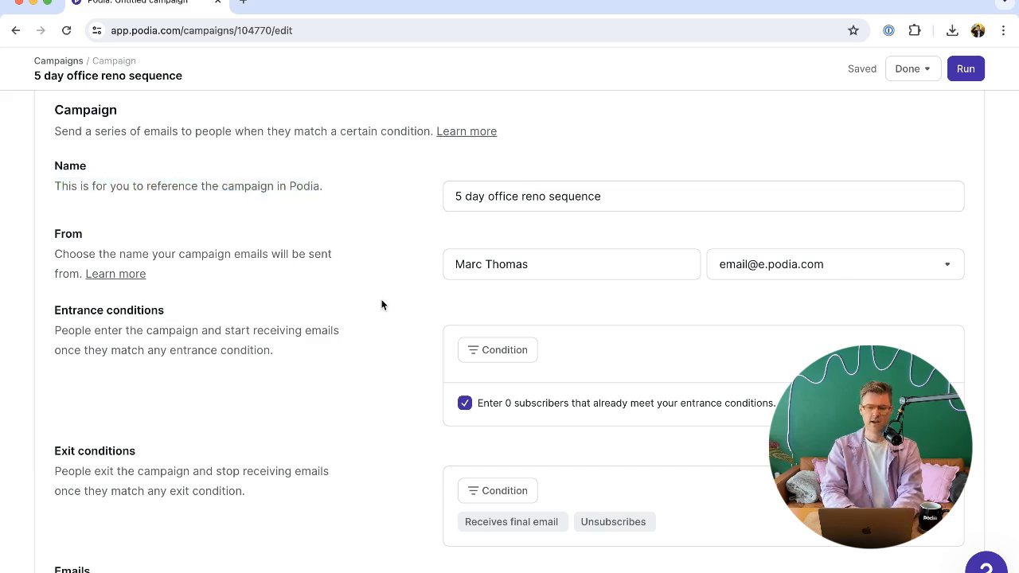
- Add an entrance condition to the campaign for people tagged with "5-day email drip"
{"action": "scroll", "coordinate": [382, 303], "scroll_direction": "down", "scroll_amount": 1}
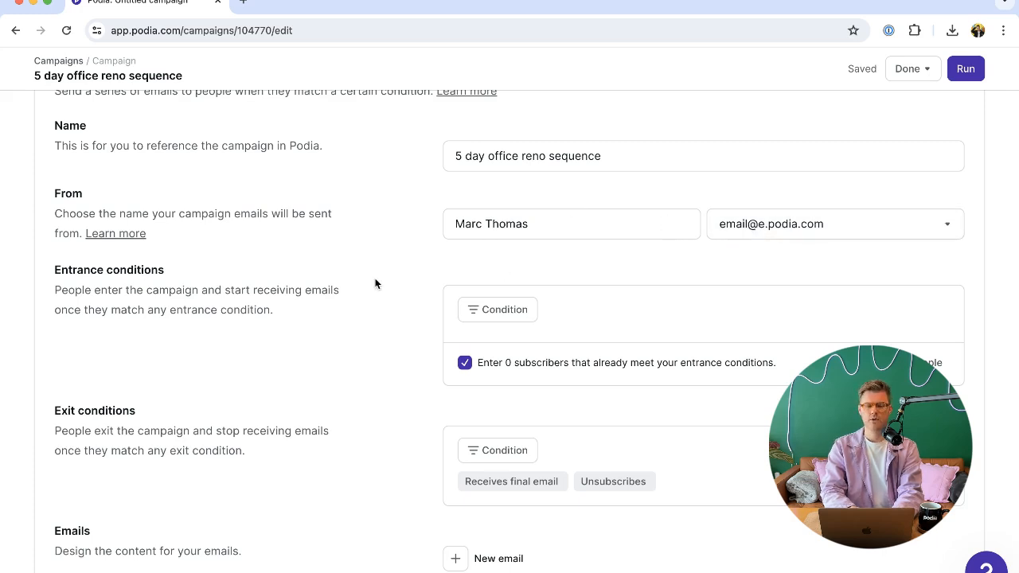
{"action": "scroll", "coordinate": [375, 280], "scroll_direction": "down", "scroll_amount": 1}
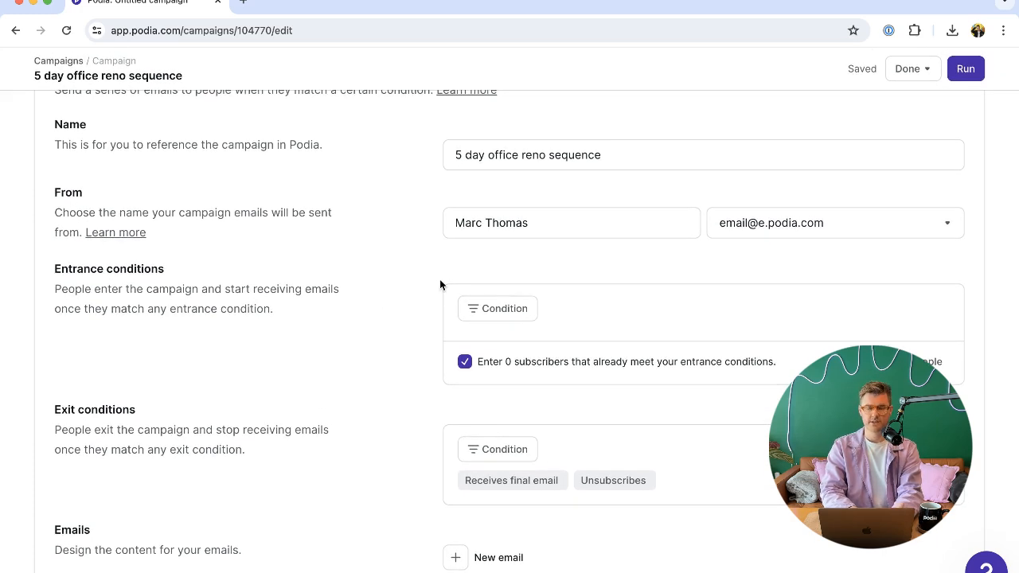
{"action": "scroll", "coordinate": [425, 288], "scroll_direction": "up", "scroll_amount": 3}
{"action": "left_click", "coordinate": [498, 426]}
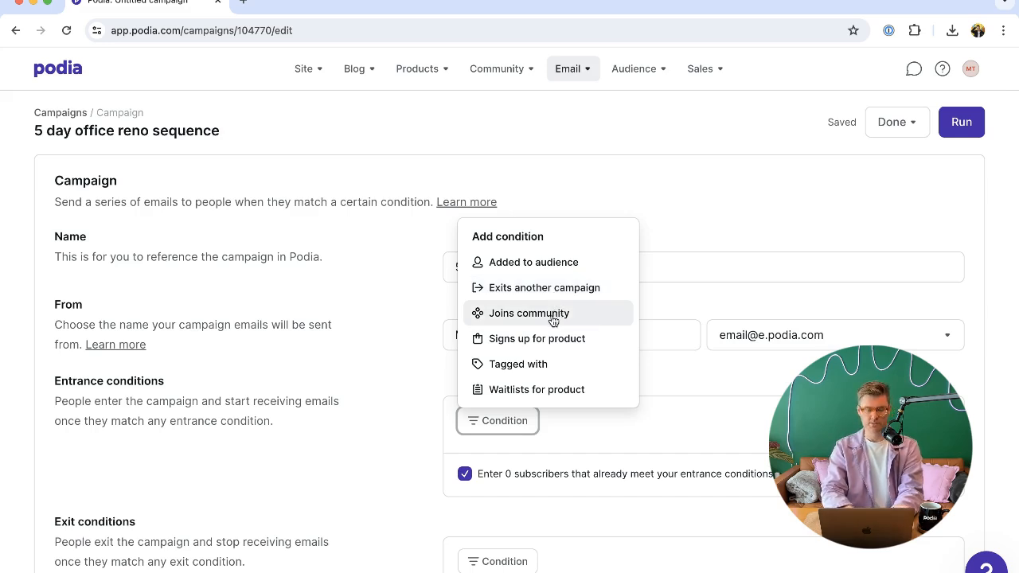
{"action": "left_click", "coordinate": [527, 372]}
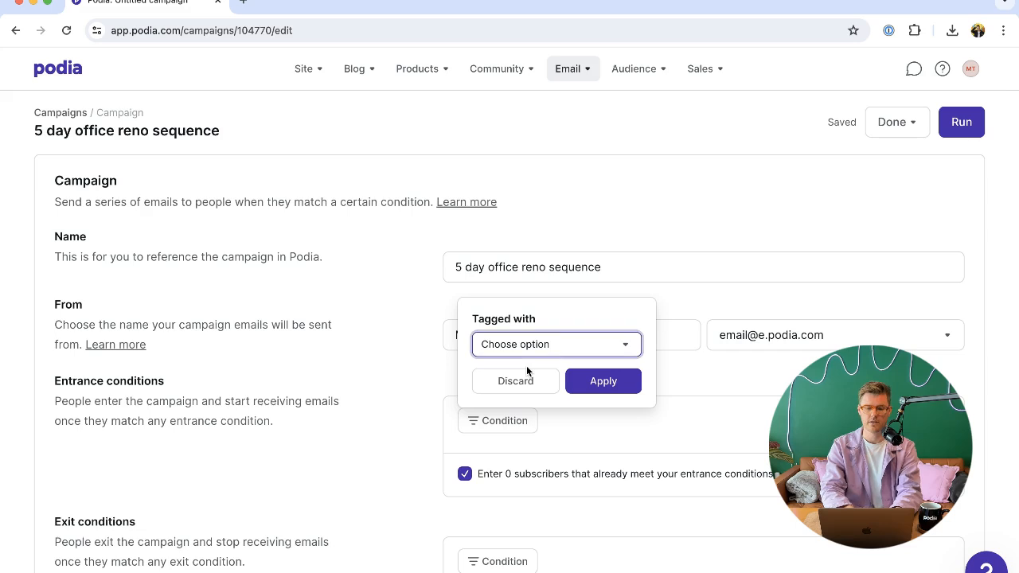
{"action": "left_click", "coordinate": [531, 356]}
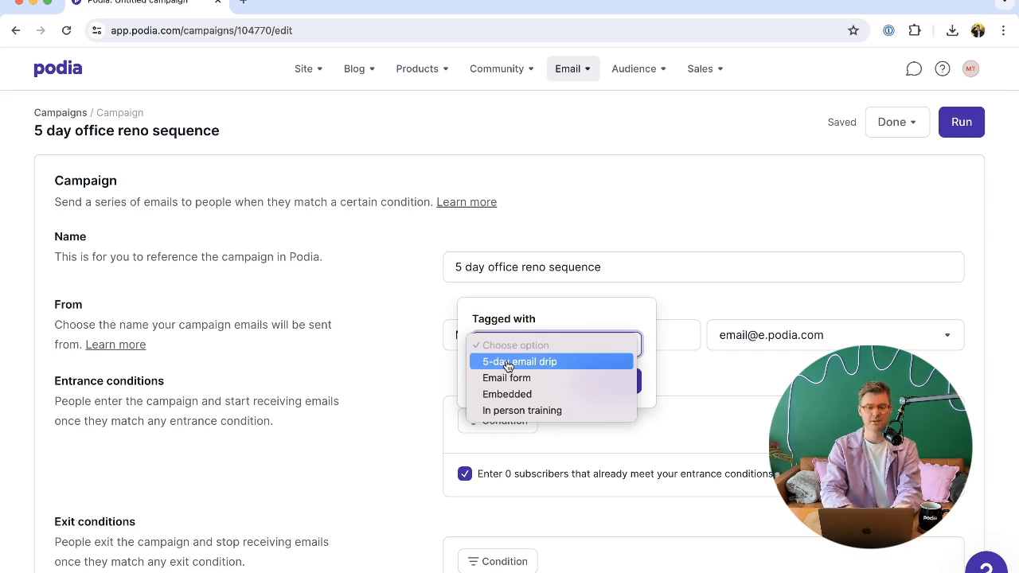
{"action": "left_click", "coordinate": [508, 363]}
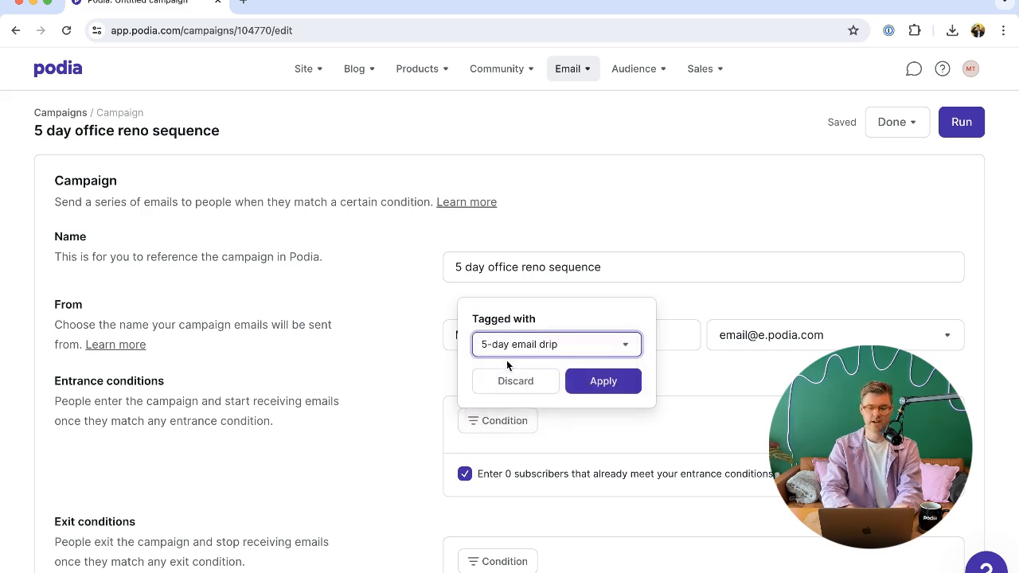
{"action": "left_click", "coordinate": [587, 383]}
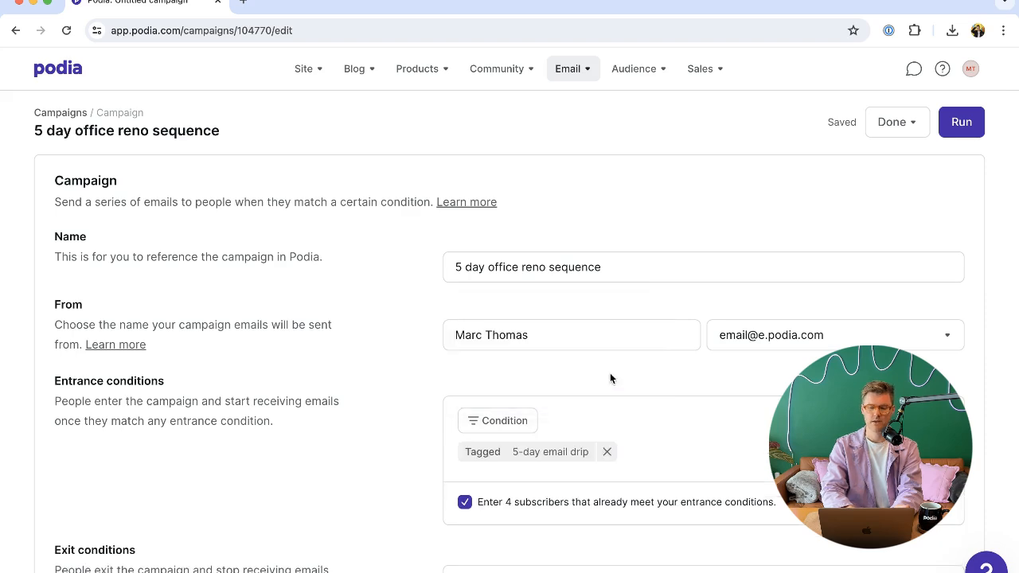
- Review the subscribers who already meet the entrance condition and the option to enter them, leaving it enabled
{"action": "scroll", "coordinate": [605, 394], "scroll_direction": "down", "scroll_amount": 3}
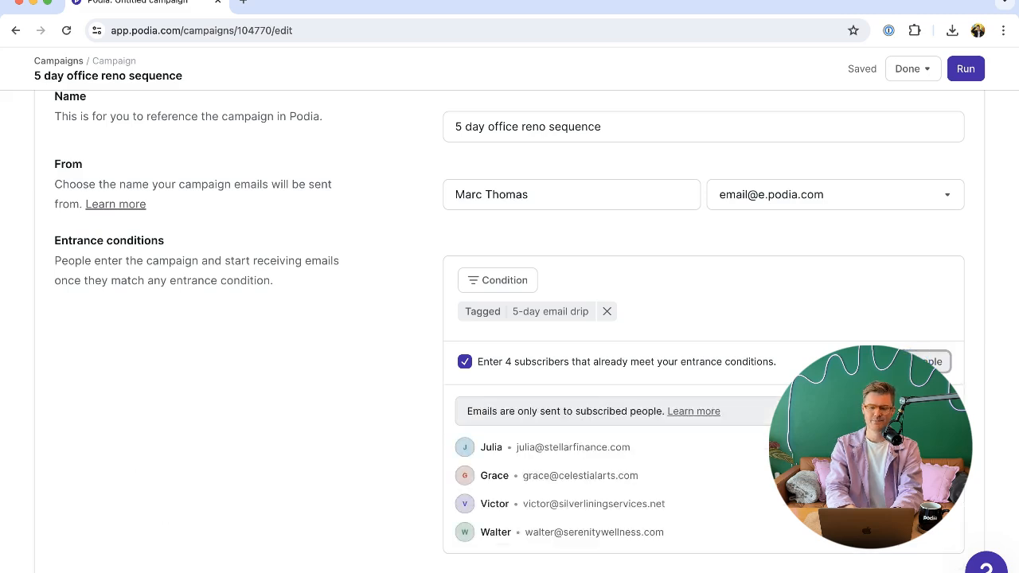
{"action": "left_click", "coordinate": [930, 361]}
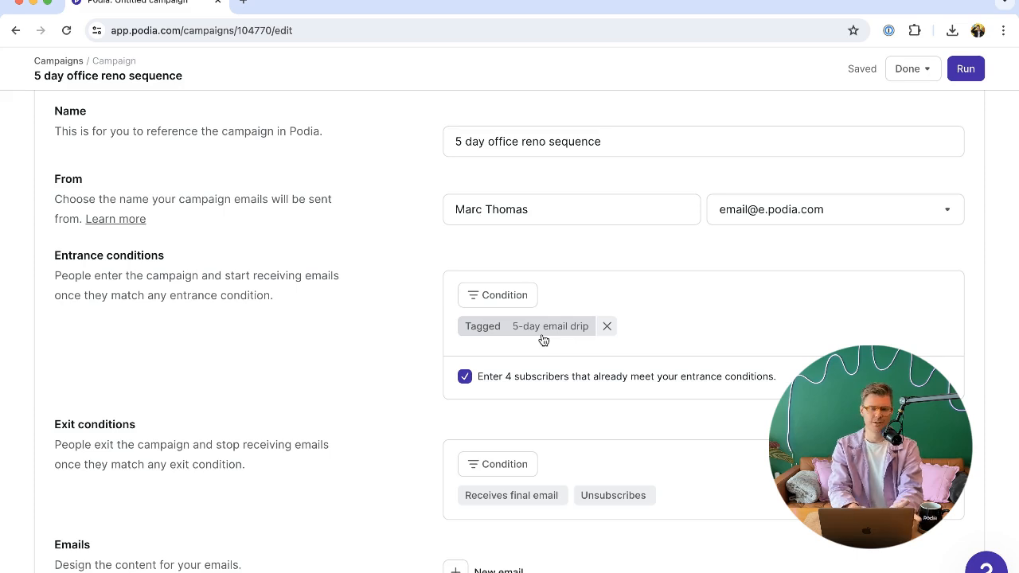
{"action": "left_click", "coordinate": [465, 376]}
{"action": "left_click", "coordinate": [464, 377]}
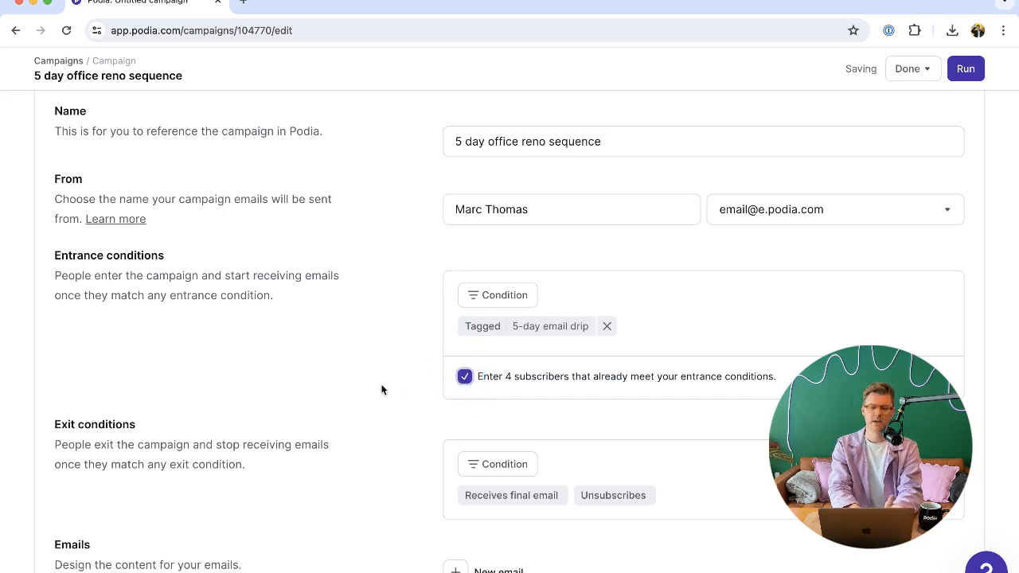
- Add an exit condition for people who sign up for the product "2024 Paint Swatch Cheat Sheet"
{"action": "scroll", "coordinate": [545, 388], "scroll_direction": "down", "scroll_amount": 1}
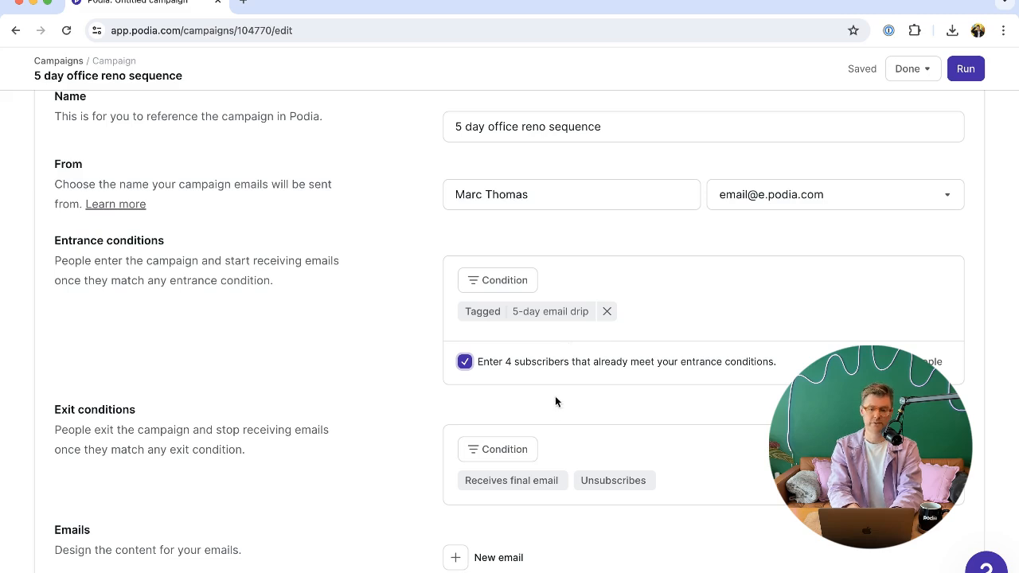
{"action": "left_click", "coordinate": [519, 455]}
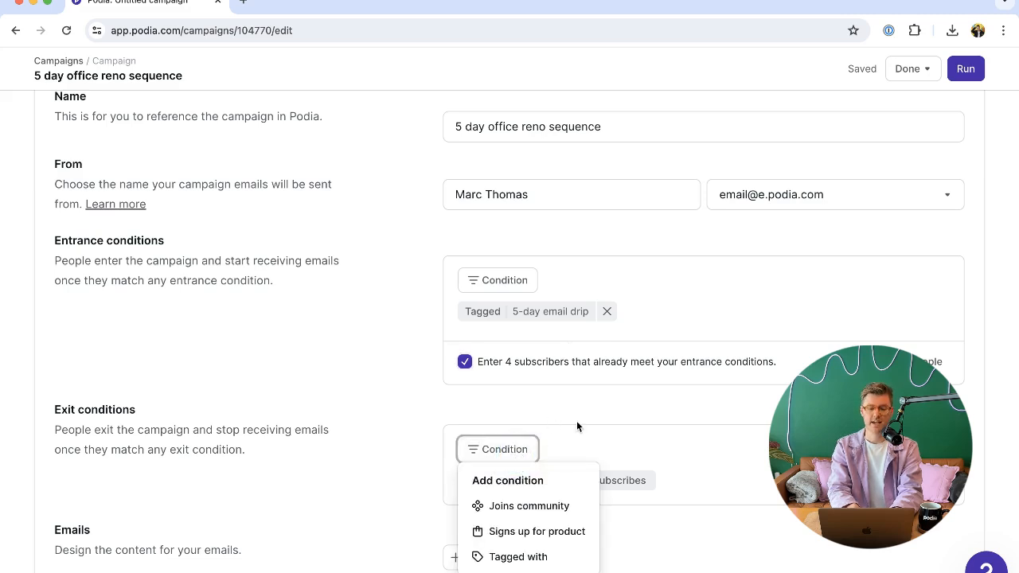
{"action": "left_click", "coordinate": [557, 533]}
{"action": "left_click", "coordinate": [622, 508]}
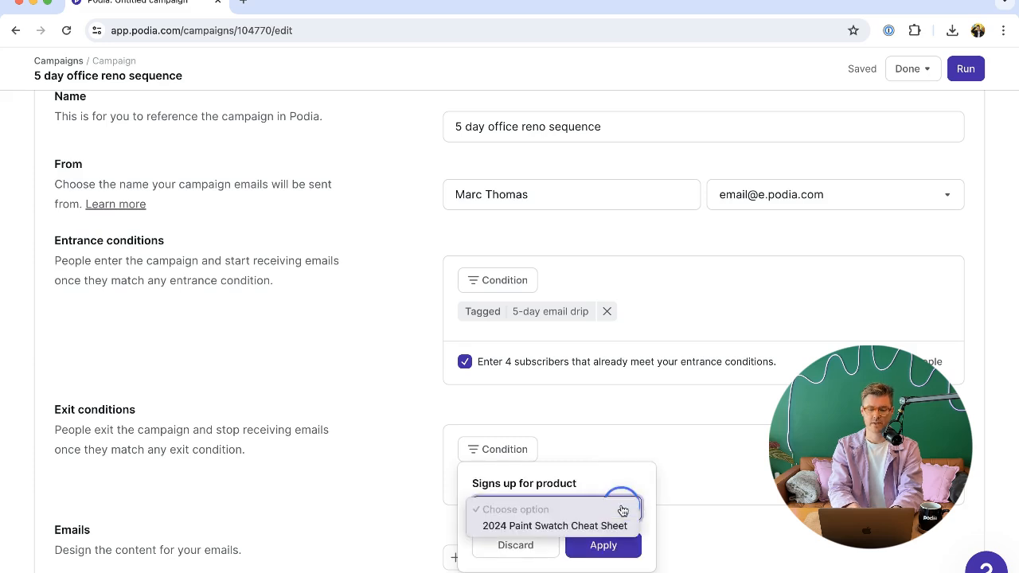
{"action": "left_click", "coordinate": [607, 525]}
{"action": "left_click", "coordinate": [600, 553]}
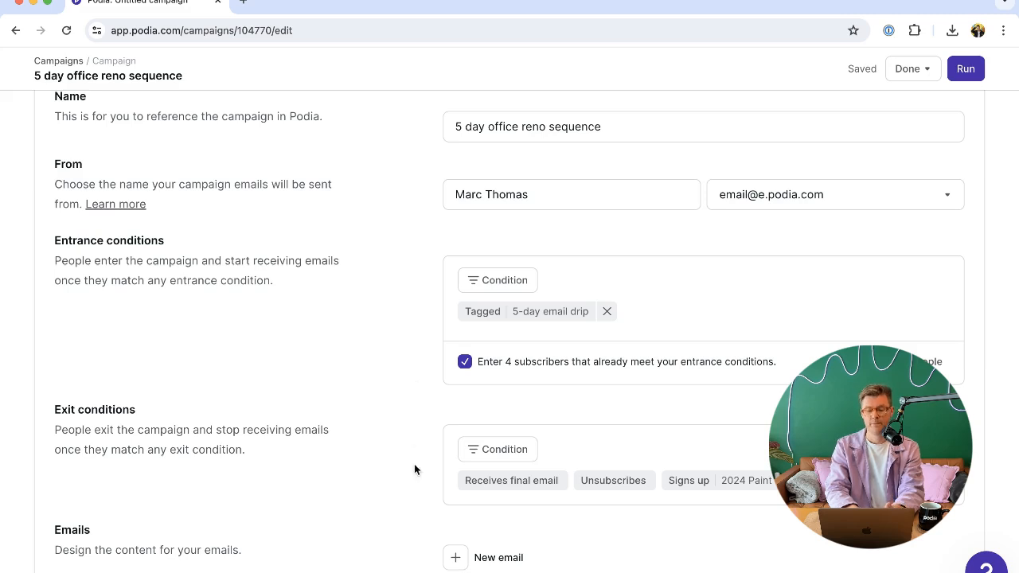
- Add the campaign's first email, using the previous broadcast "Budget office transformation ideas" as its starting point
{"action": "left_click", "coordinate": [460, 559]}
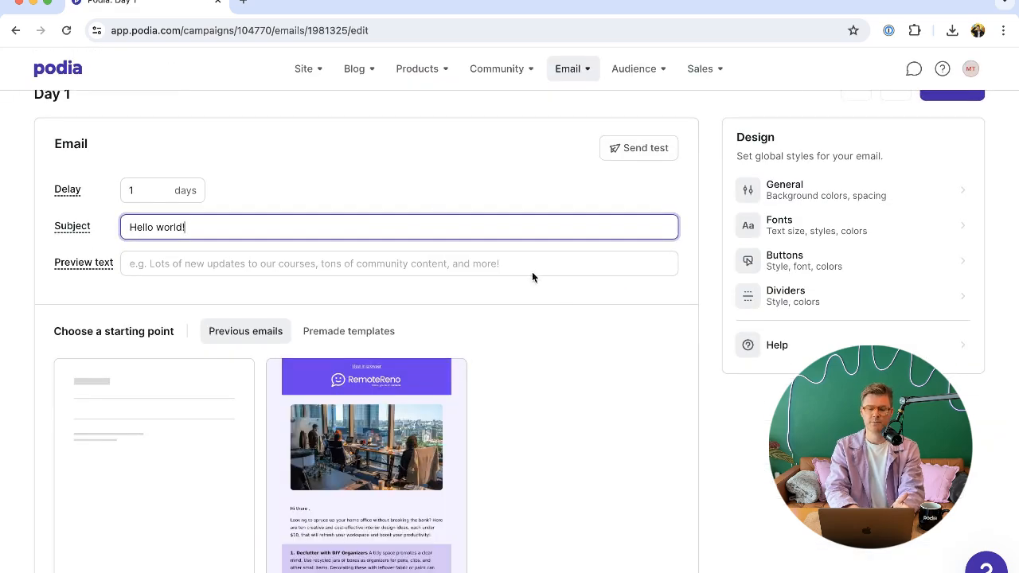
{"action": "scroll", "coordinate": [382, 160], "scroll_direction": "down", "scroll_amount": 3}
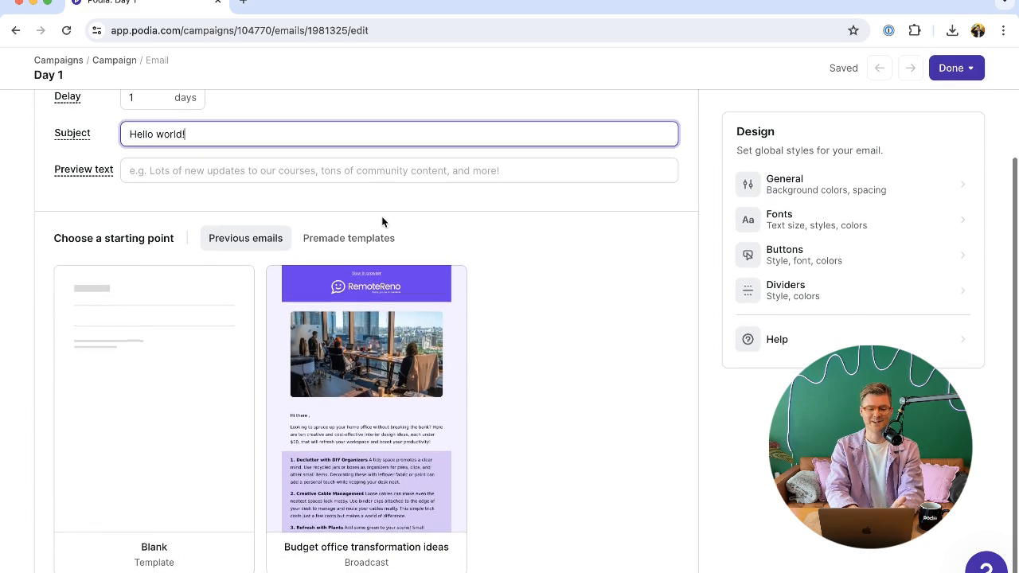
{"action": "mouse_move", "coordinate": [370, 375]}
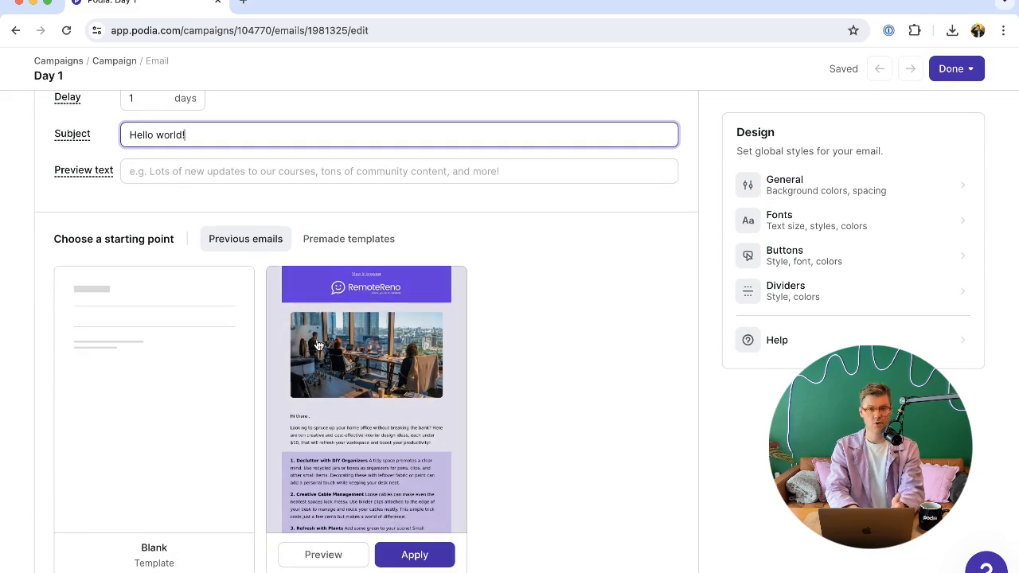
{"action": "left_click", "coordinate": [416, 554]}
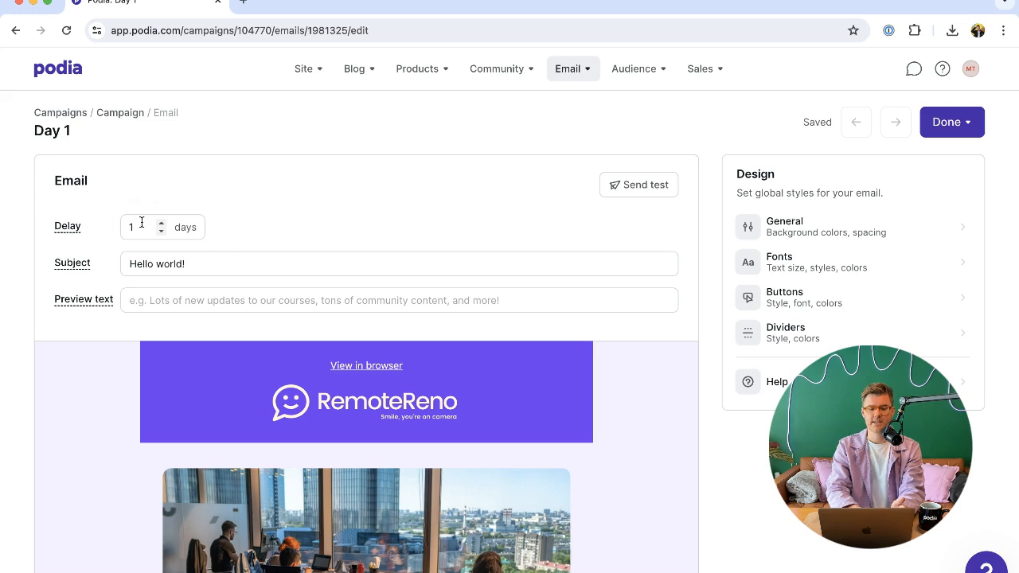
- Keep the first email's delay at 1 day and set its subject to "Day 1: All the gear, no idea"
{"action": "left_click", "coordinate": [134, 228]}
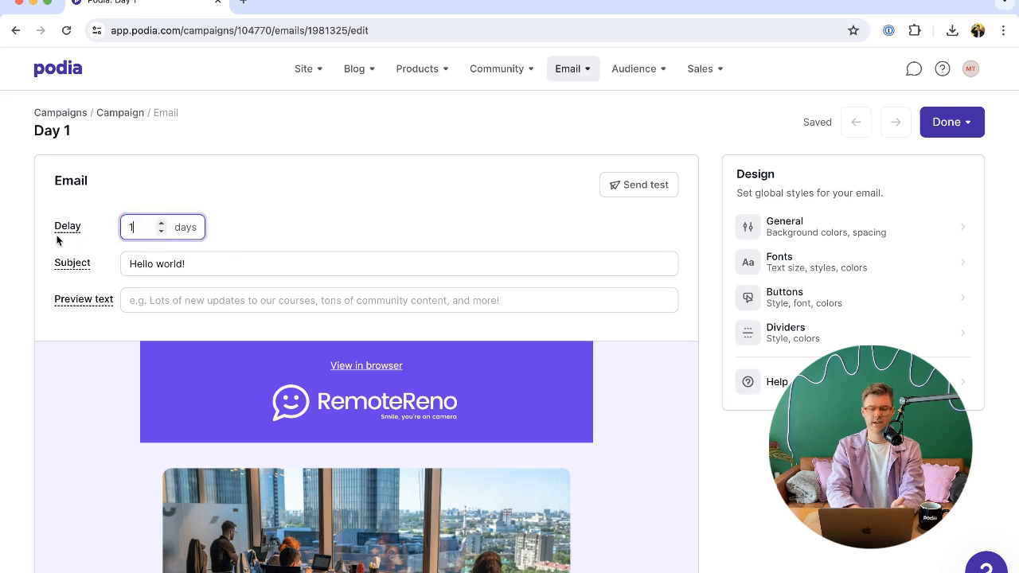
{"action": "mouse_move", "coordinate": [57, 226]}
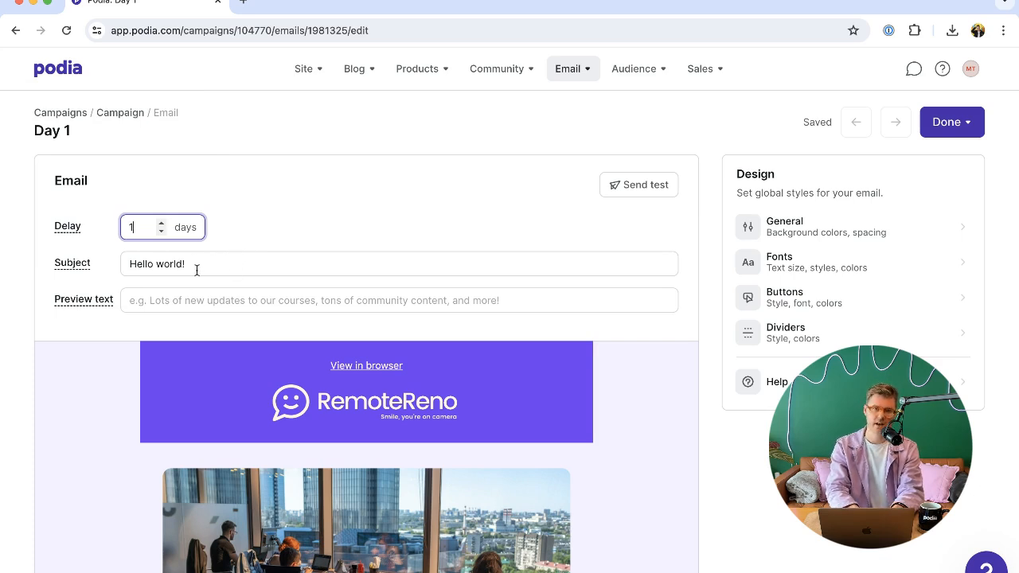
- Add emails "Day 2: Color Your World", "Day 3: Soft Lighting Solutions", "Day 4: Eye Contact Matters" and, with a 5-day delay, "Day 5: Show Your True Colors"
{"action": "left_click", "coordinate": [947, 122]}
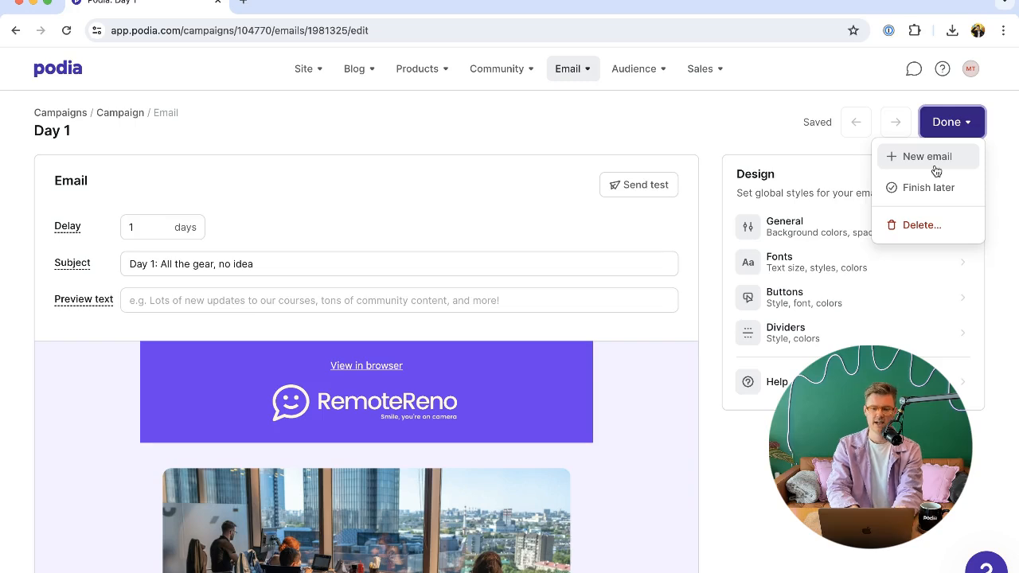
{"action": "left_click", "coordinate": [927, 166]}
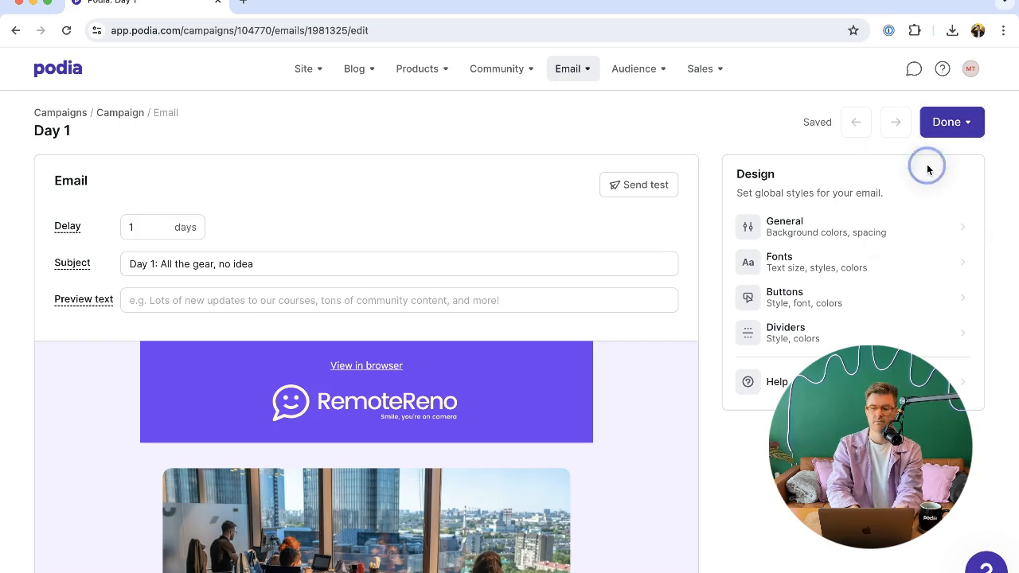
{"action": "left_click", "coordinate": [141, 226]}
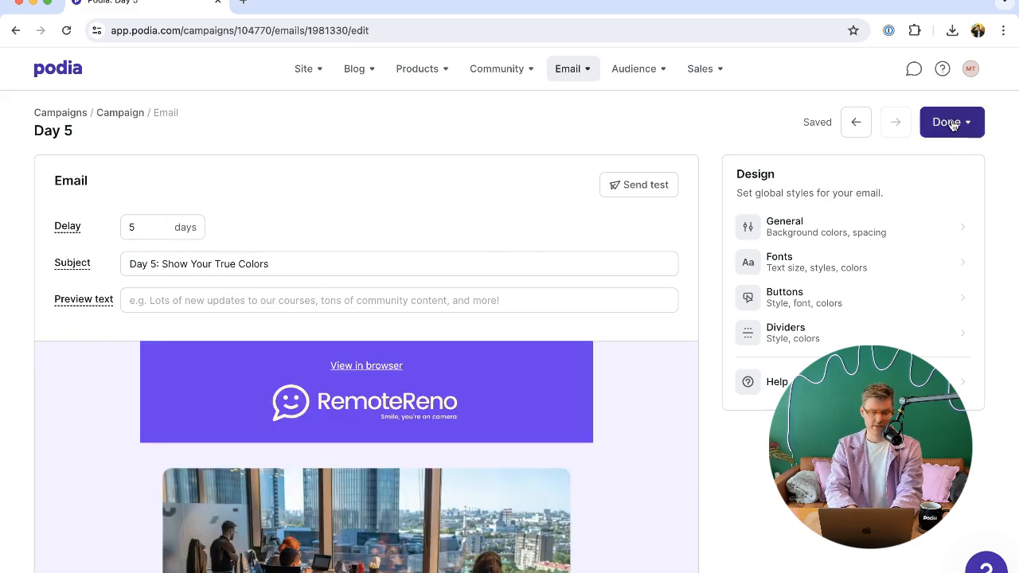
{"action": "left_click", "coordinate": [953, 124]}
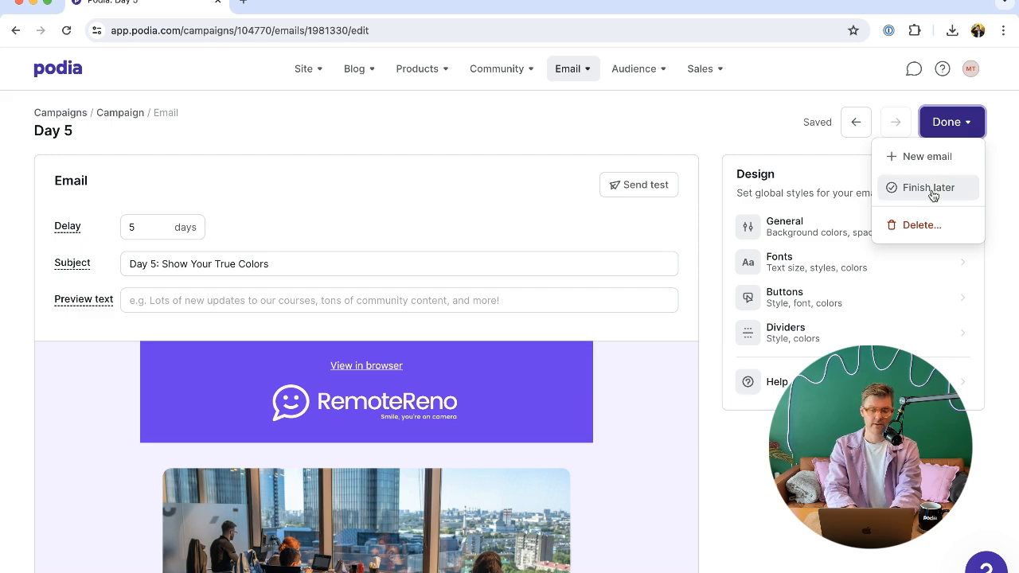
{"action": "left_click", "coordinate": [932, 191]}
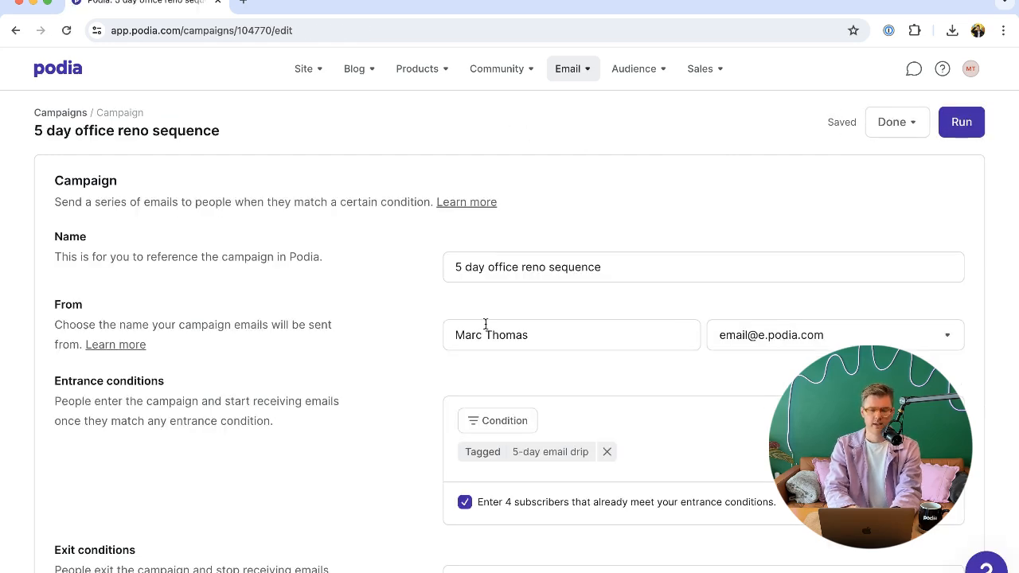
- Review the campaign's email list and its run summary, and run the campaign
{"action": "scroll", "coordinate": [485, 323], "scroll_direction": "down", "scroll_amount": 5}
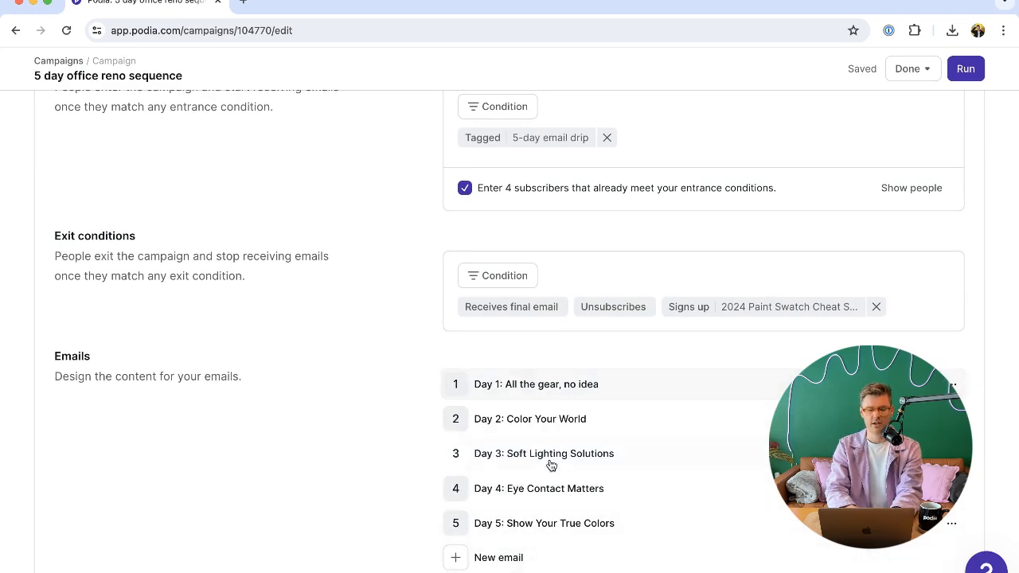
{"action": "left_click", "coordinate": [951, 453]}
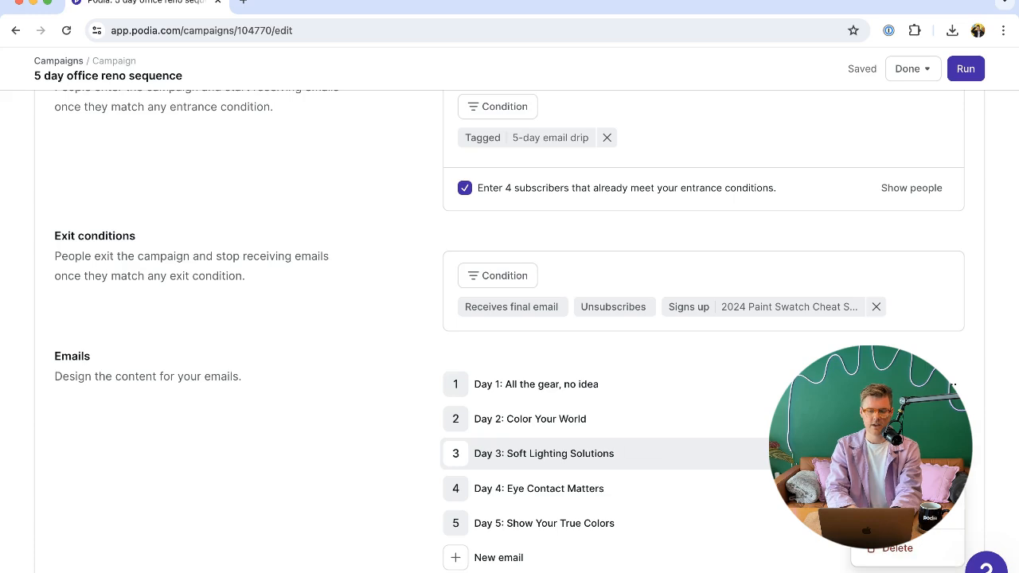
{"action": "left_click", "coordinate": [499, 355]}
{"action": "scroll", "coordinate": [499, 356], "scroll_direction": "up", "scroll_amount": 8}
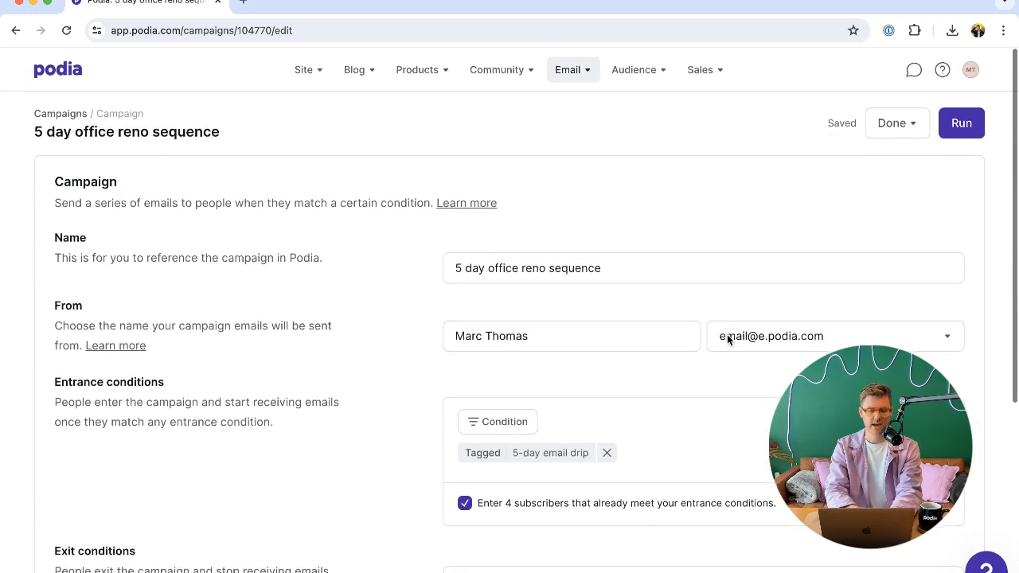
{"action": "left_click", "coordinate": [961, 122]}
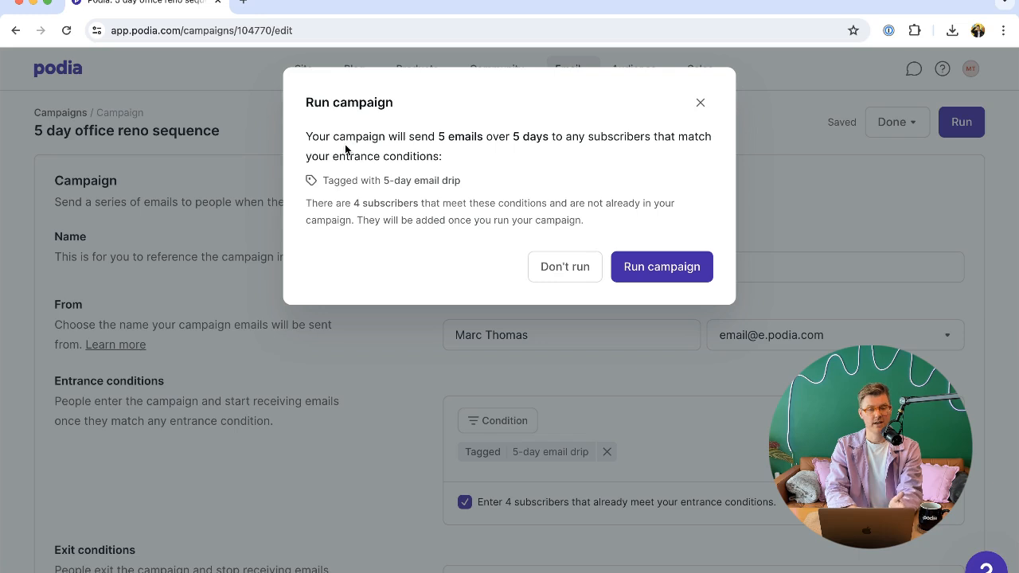
{"action": "left_click_drag", "start_coordinate": [307, 127], "coordinate": [512, 258]}
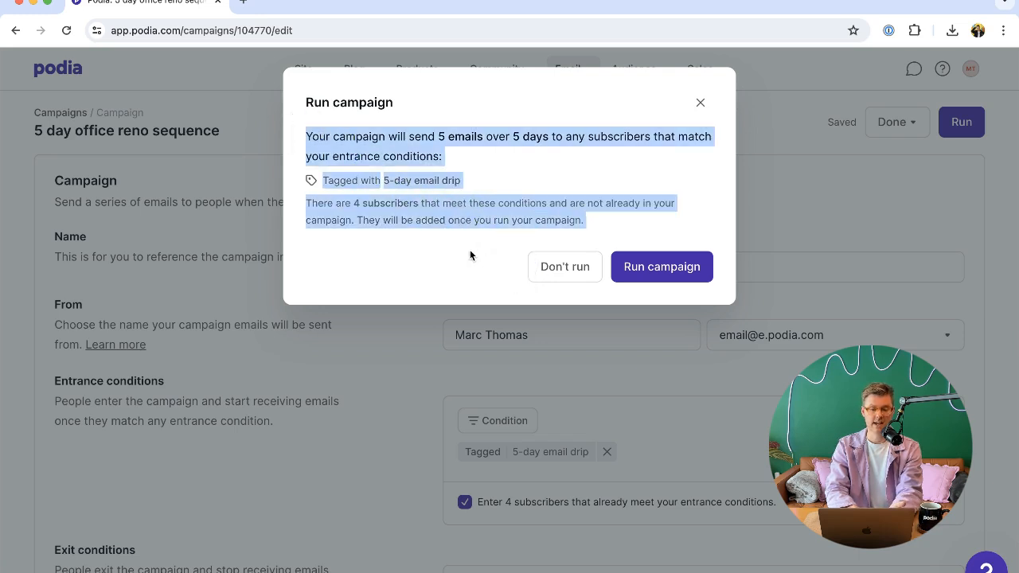
{"action": "left_click", "coordinate": [438, 247]}
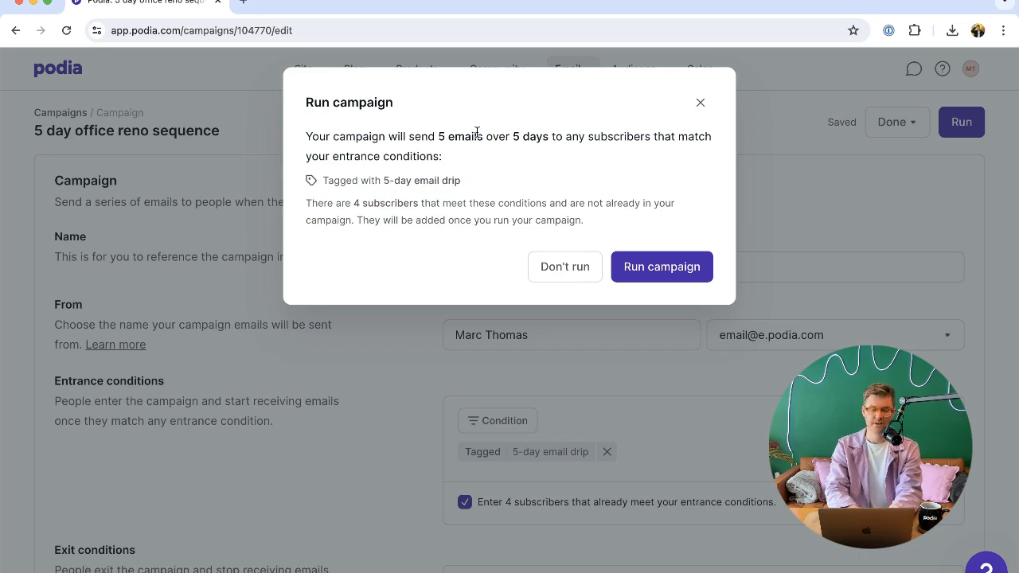
{"action": "left_click", "coordinate": [660, 276]}
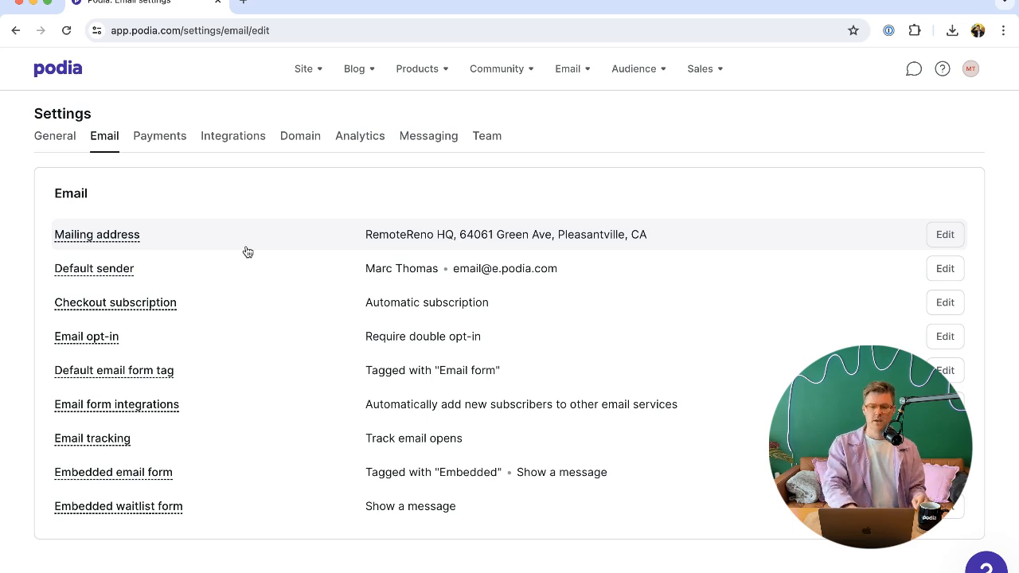
- Open the embedded email form's configuration in the account's email settings and examine the tagging of new subscribers
{"action": "left_click", "coordinate": [971, 72]}
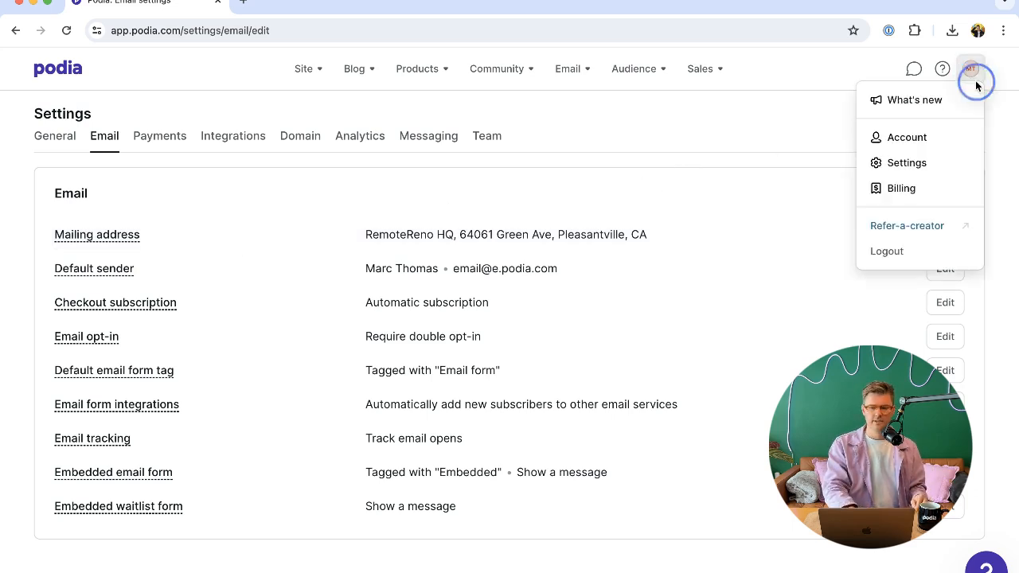
{"action": "left_click", "coordinate": [885, 164]}
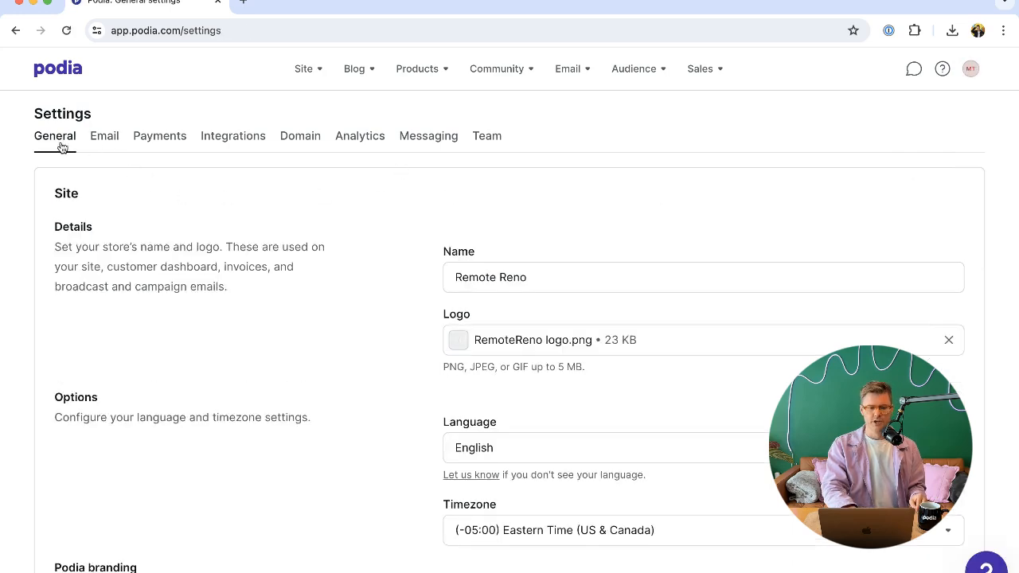
{"action": "left_click", "coordinate": [99, 141]}
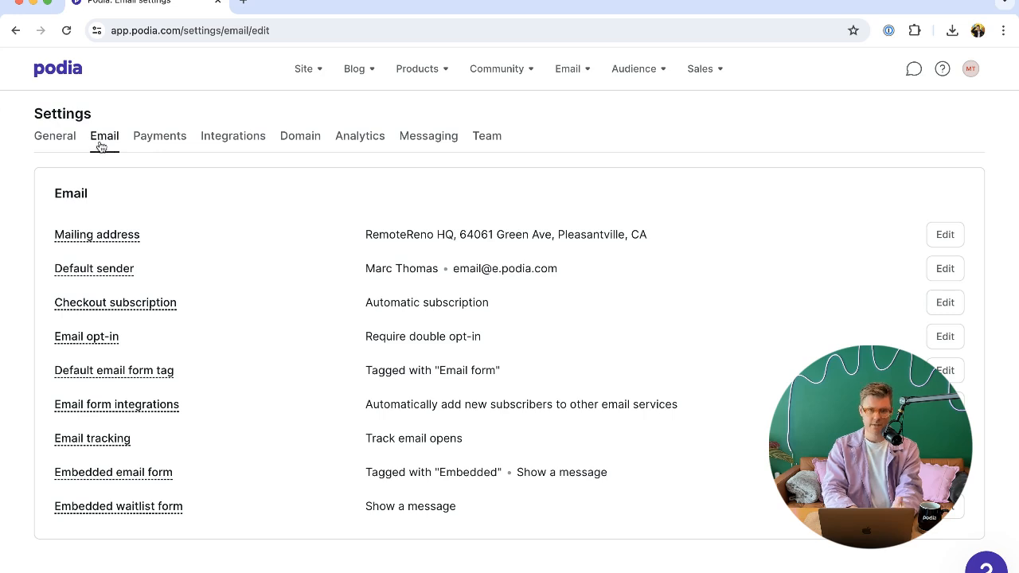
{"action": "mouse_move", "coordinate": [130, 507]}
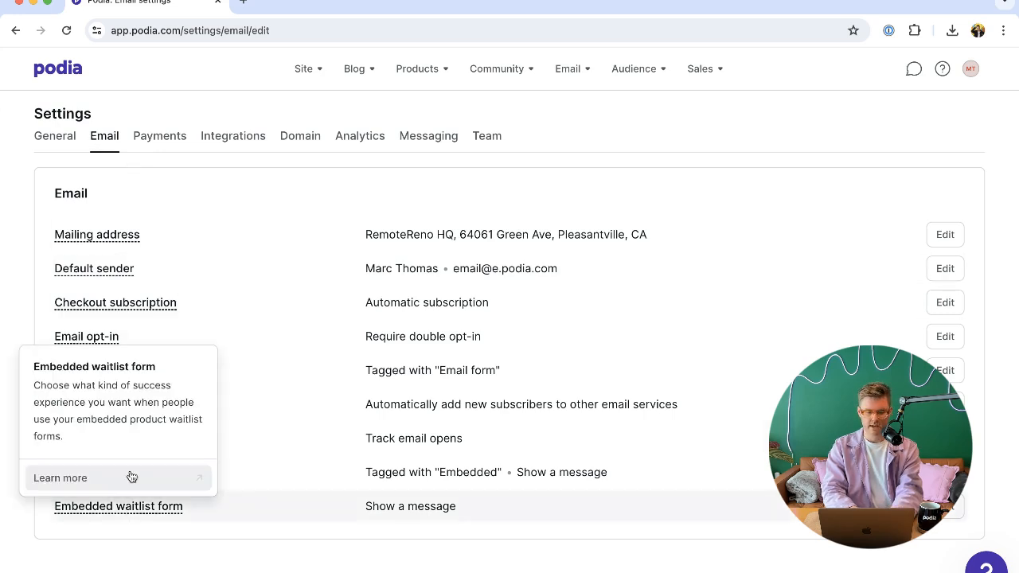
{"action": "left_click", "coordinate": [163, 472]}
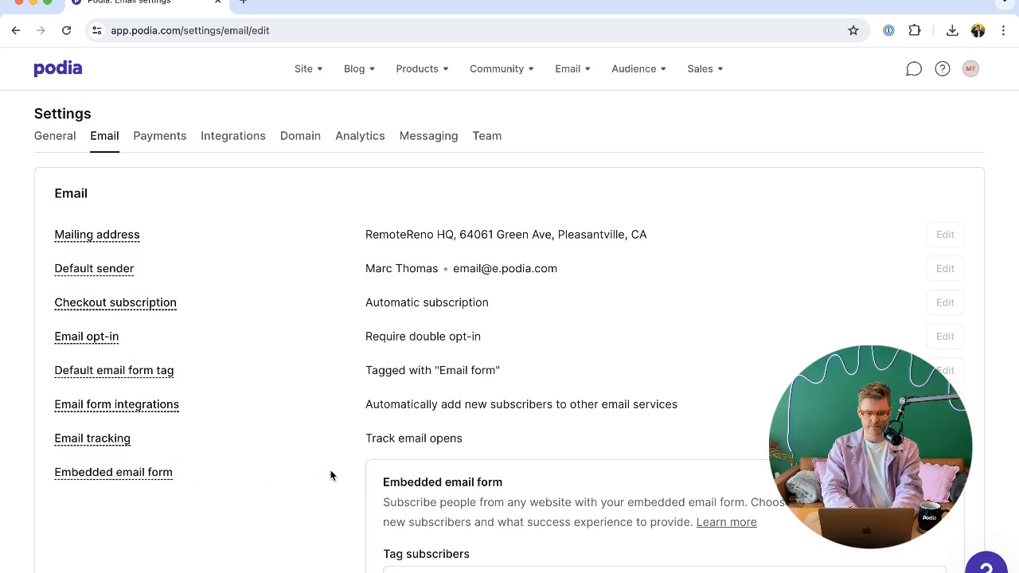
{"action": "scroll", "coordinate": [464, 520], "scroll_direction": "down", "scroll_amount": 3}
{"action": "left_click_drag", "start_coordinate": [400, 252], "coordinate": [528, 296]}
{"action": "left_click", "coordinate": [539, 311]}
{"action": "scroll", "coordinate": [476, 344], "scroll_direction": "down", "scroll_amount": 2}
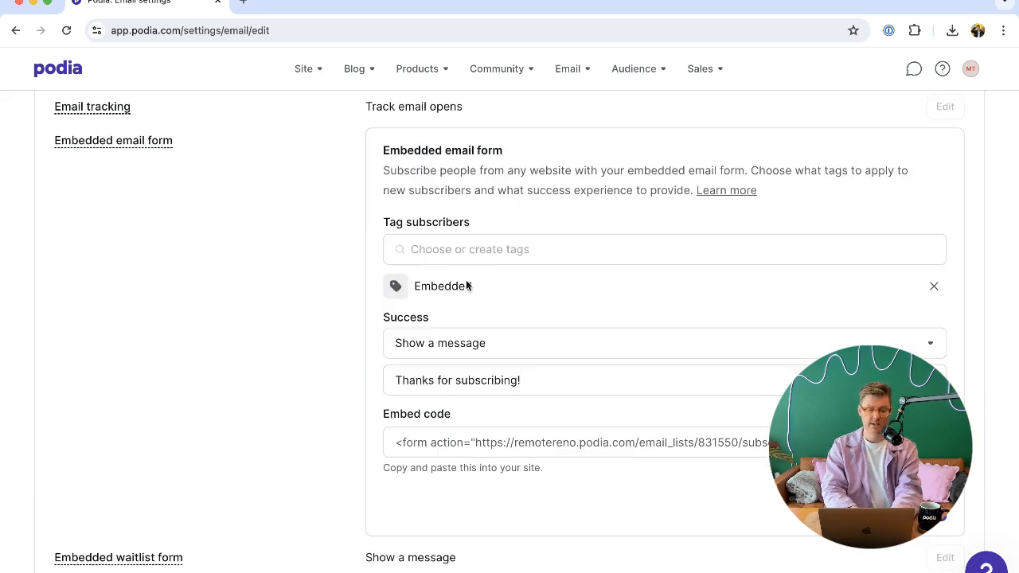
- Try the "Redirect to a URL" option as the embedded email form's success experience
{"action": "left_click", "coordinate": [462, 354]}
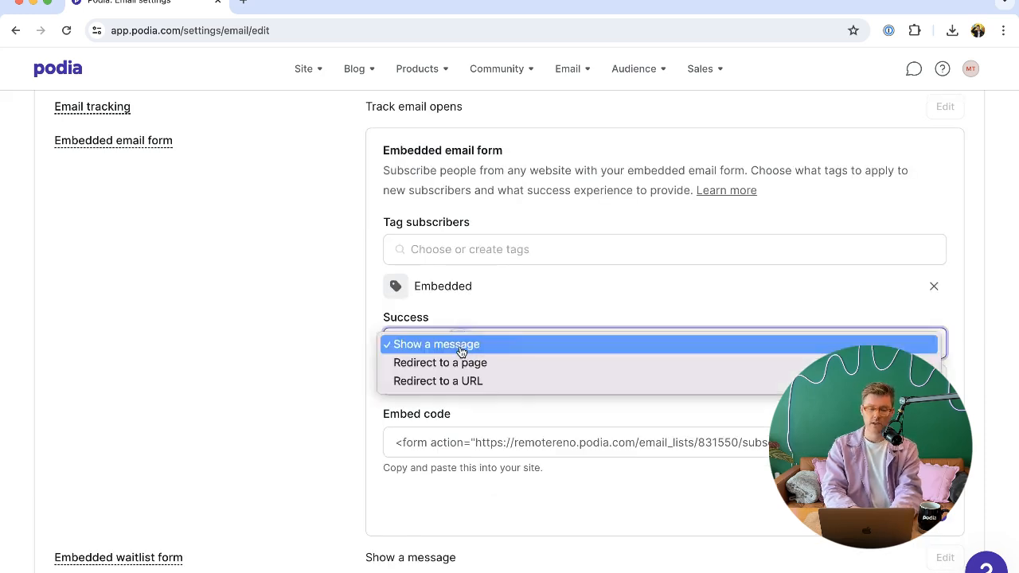
{"action": "left_click", "coordinate": [529, 304]}
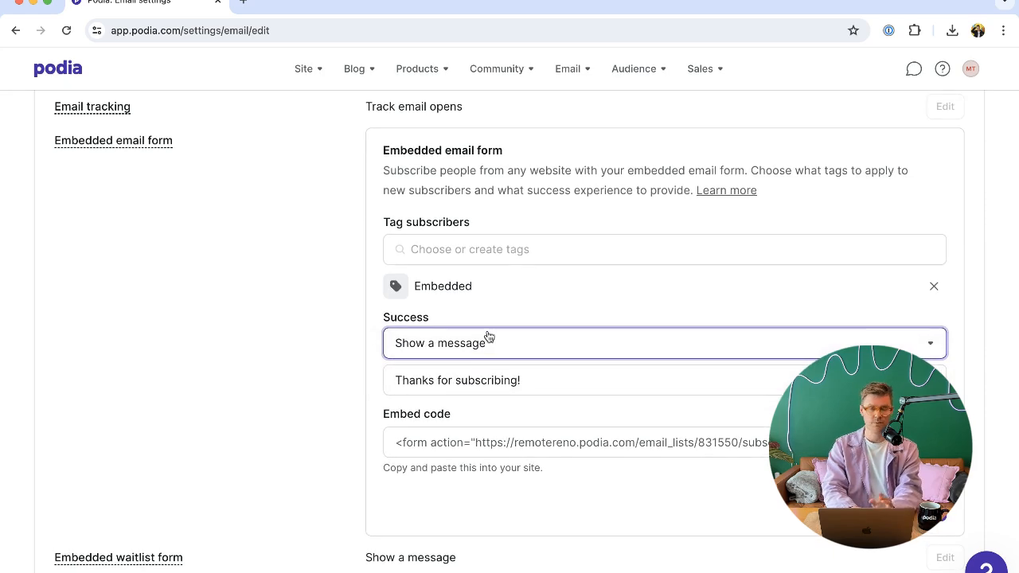
{"action": "left_click", "coordinate": [450, 381]}
{"action": "left_click", "coordinate": [488, 348]}
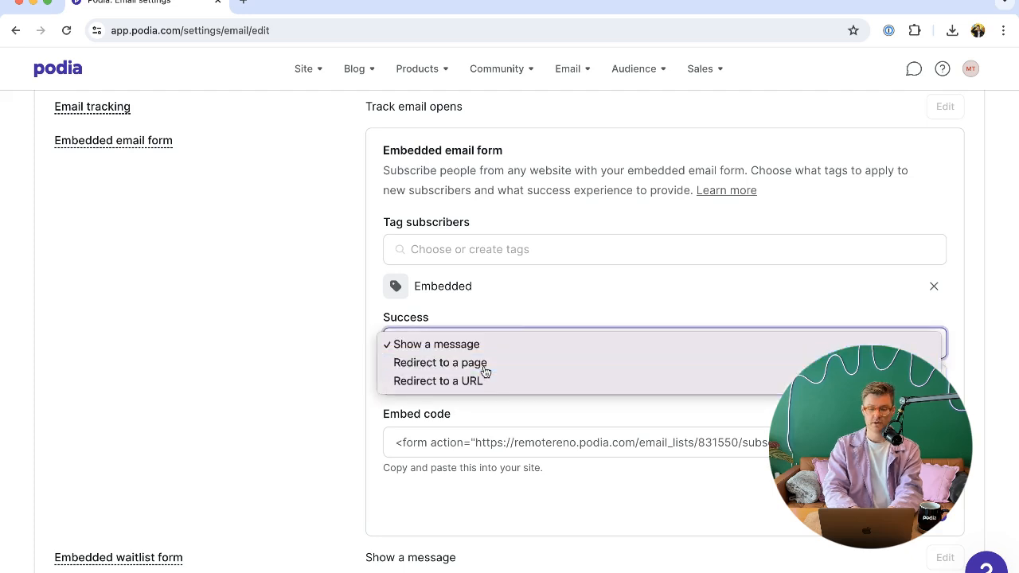
{"action": "left_click", "coordinate": [484, 363]}
{"action": "left_click", "coordinate": [476, 347]}
{"action": "left_click", "coordinate": [468, 362]}
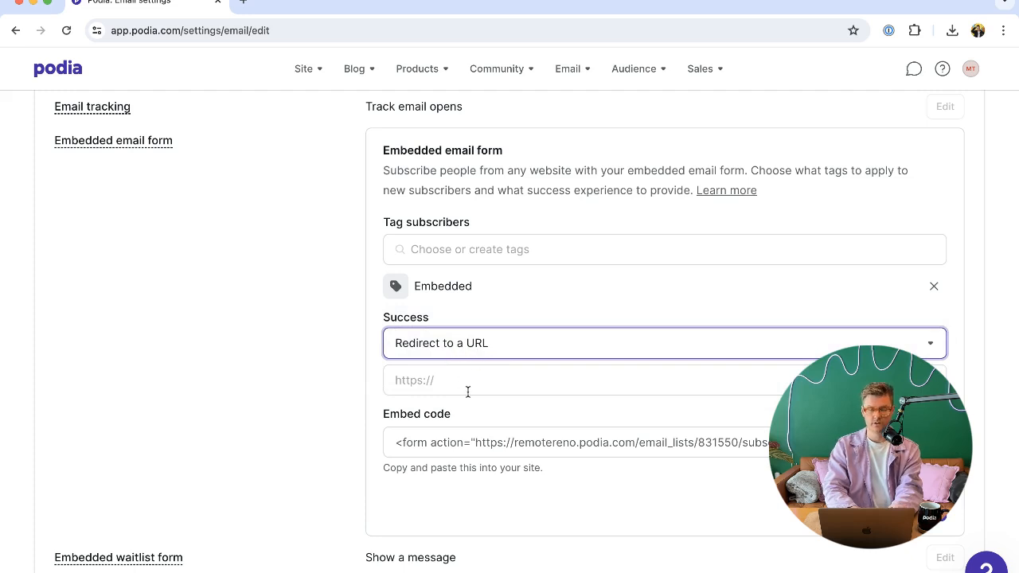
- Set the embedded form's success experience to redirect to the page "New Page" and select the whole embed code
{"action": "left_click", "coordinate": [521, 360]}
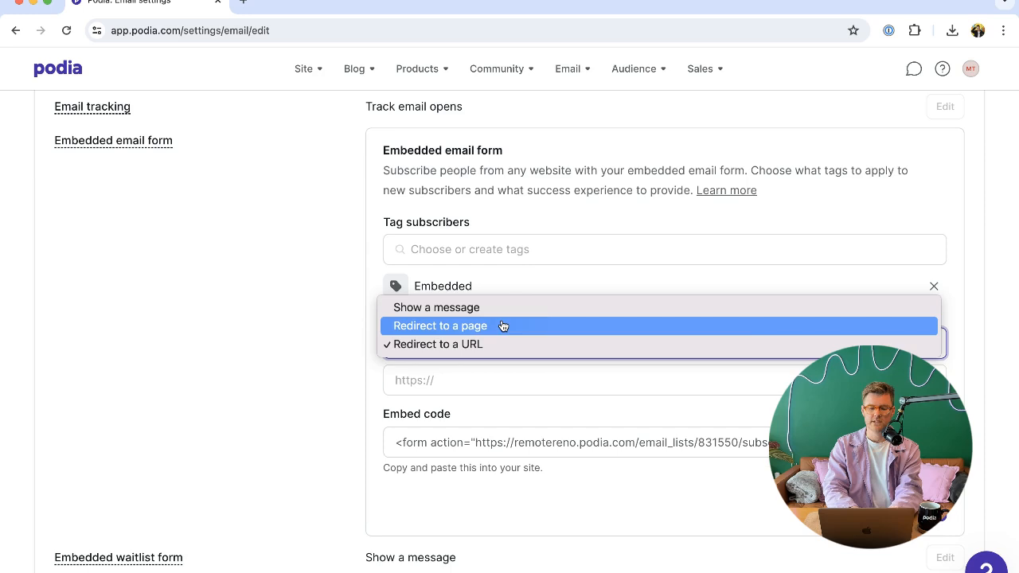
{"action": "left_click", "coordinate": [504, 326]}
{"action": "left_click", "coordinate": [473, 379]}
{"action": "left_click", "coordinate": [473, 400]}
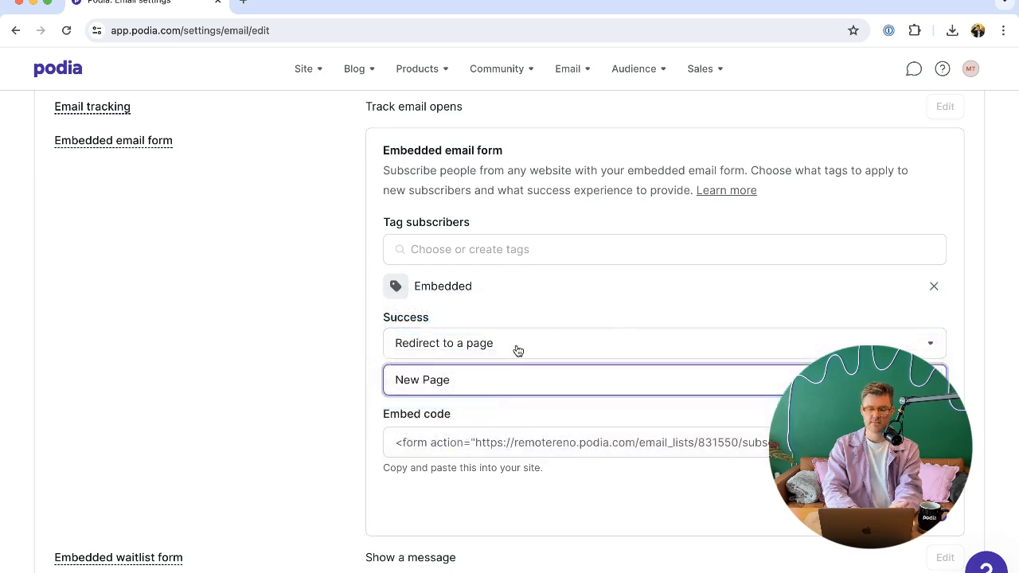
{"action": "left_click", "coordinate": [521, 311]}
{"action": "left_click", "coordinate": [529, 442]}
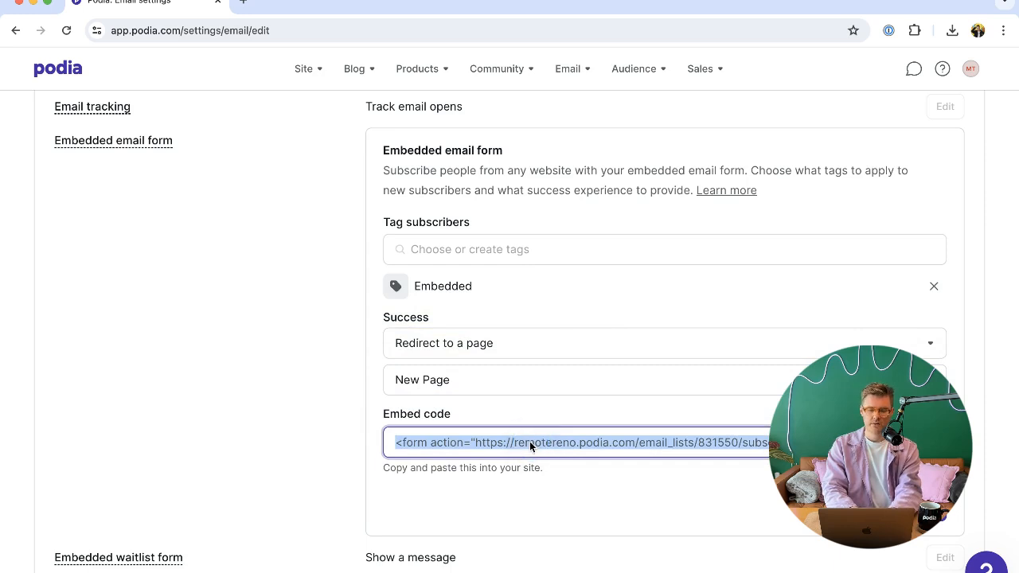